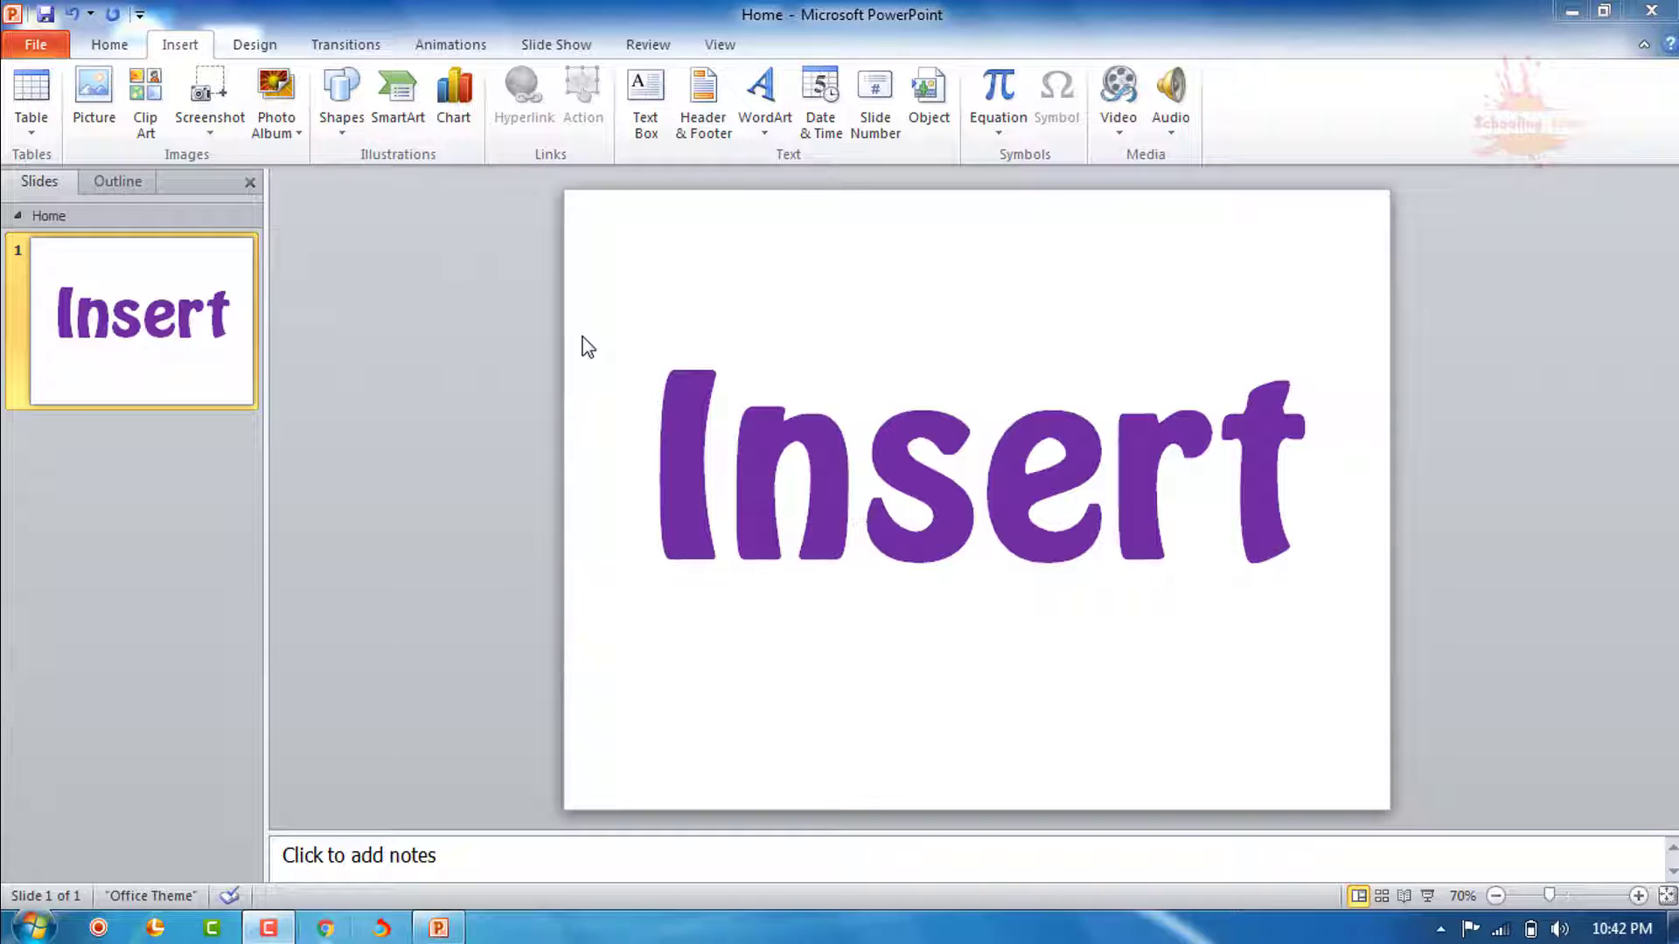
Deselect the 'Insert' slide thumbnail and show the Home formatting commands
left_click(168, 494)
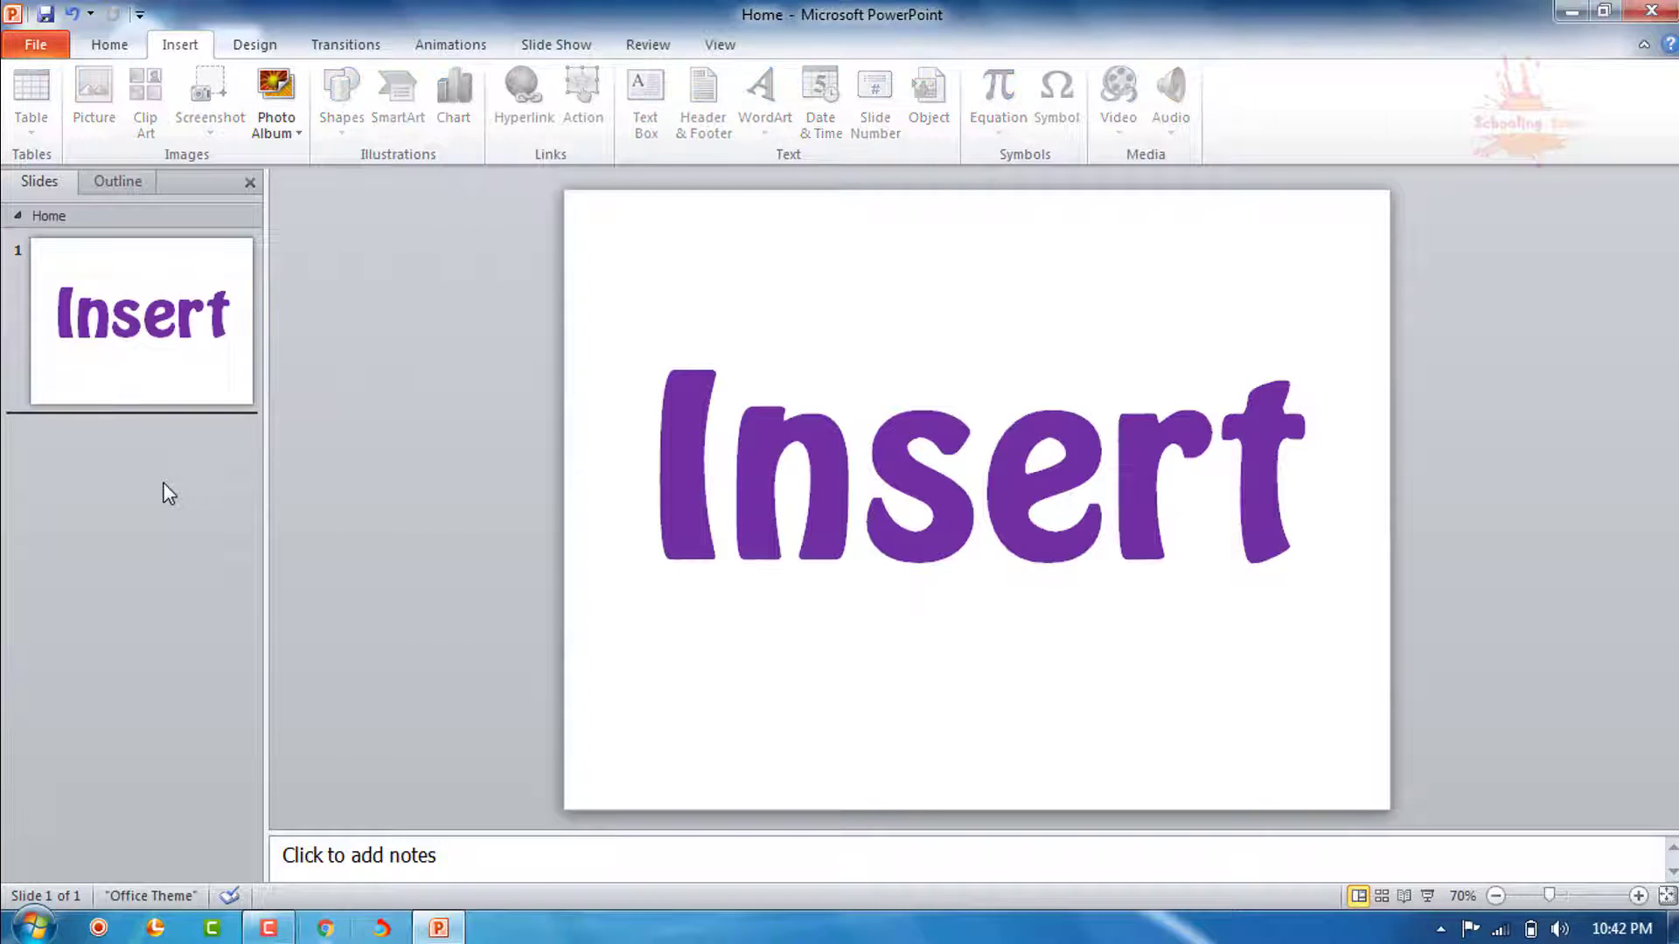
left_click(106, 45)
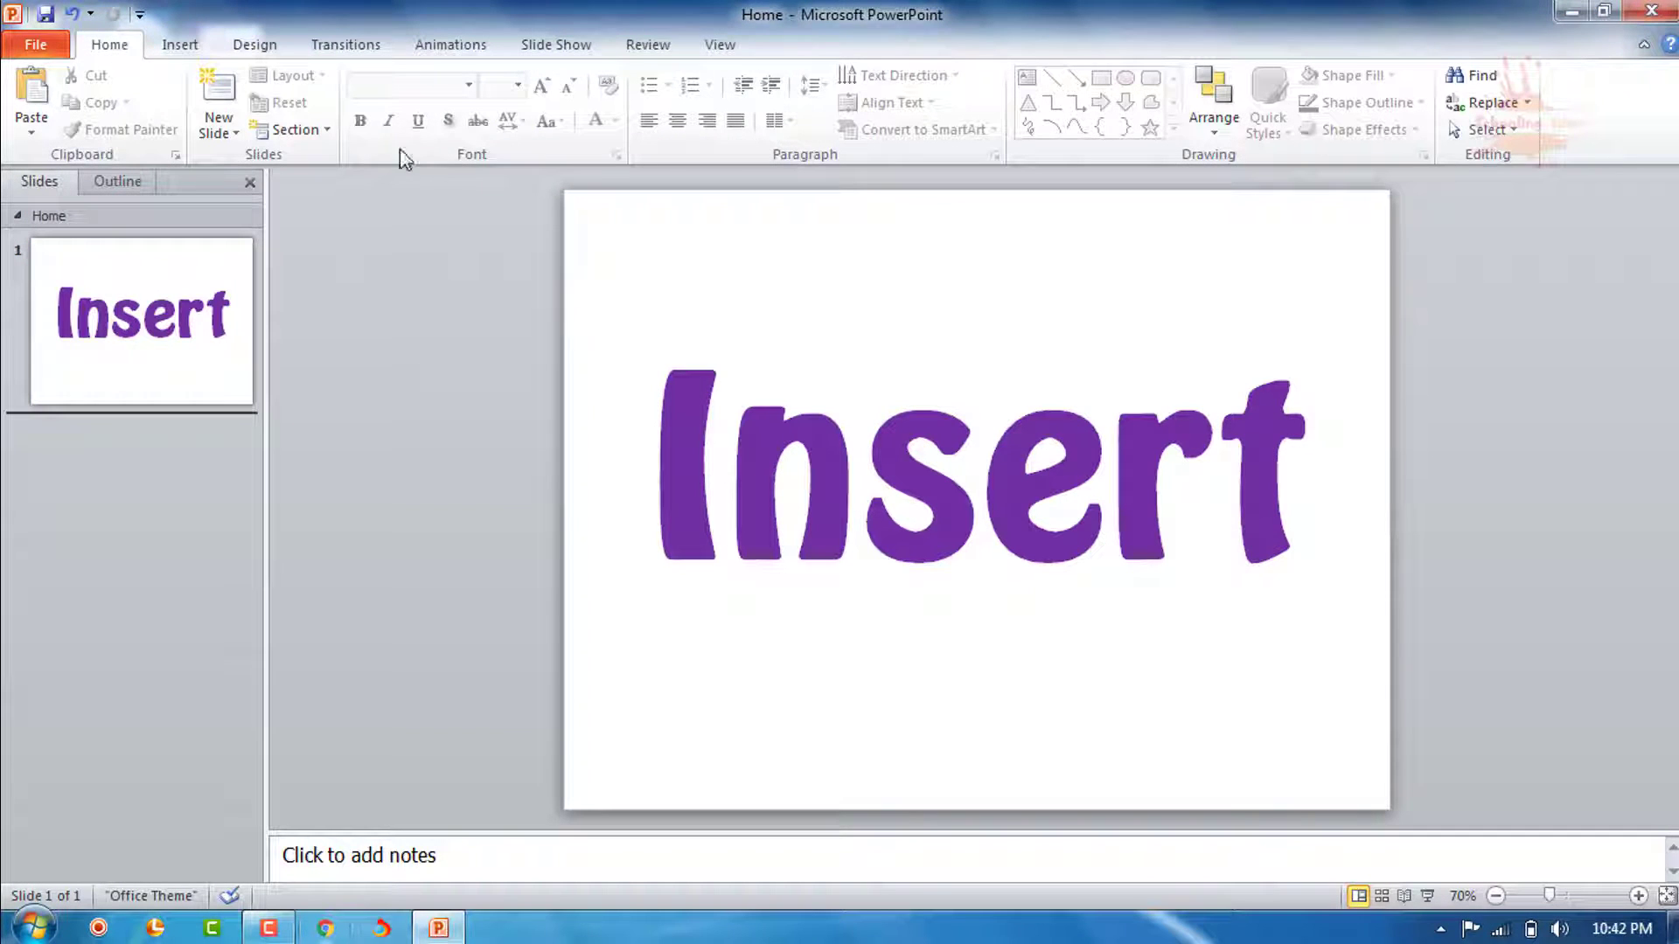
Add a Blank-layout slide 2 and draw an empty text box across its upper area
left_click(238, 136)
left_click(254, 482)
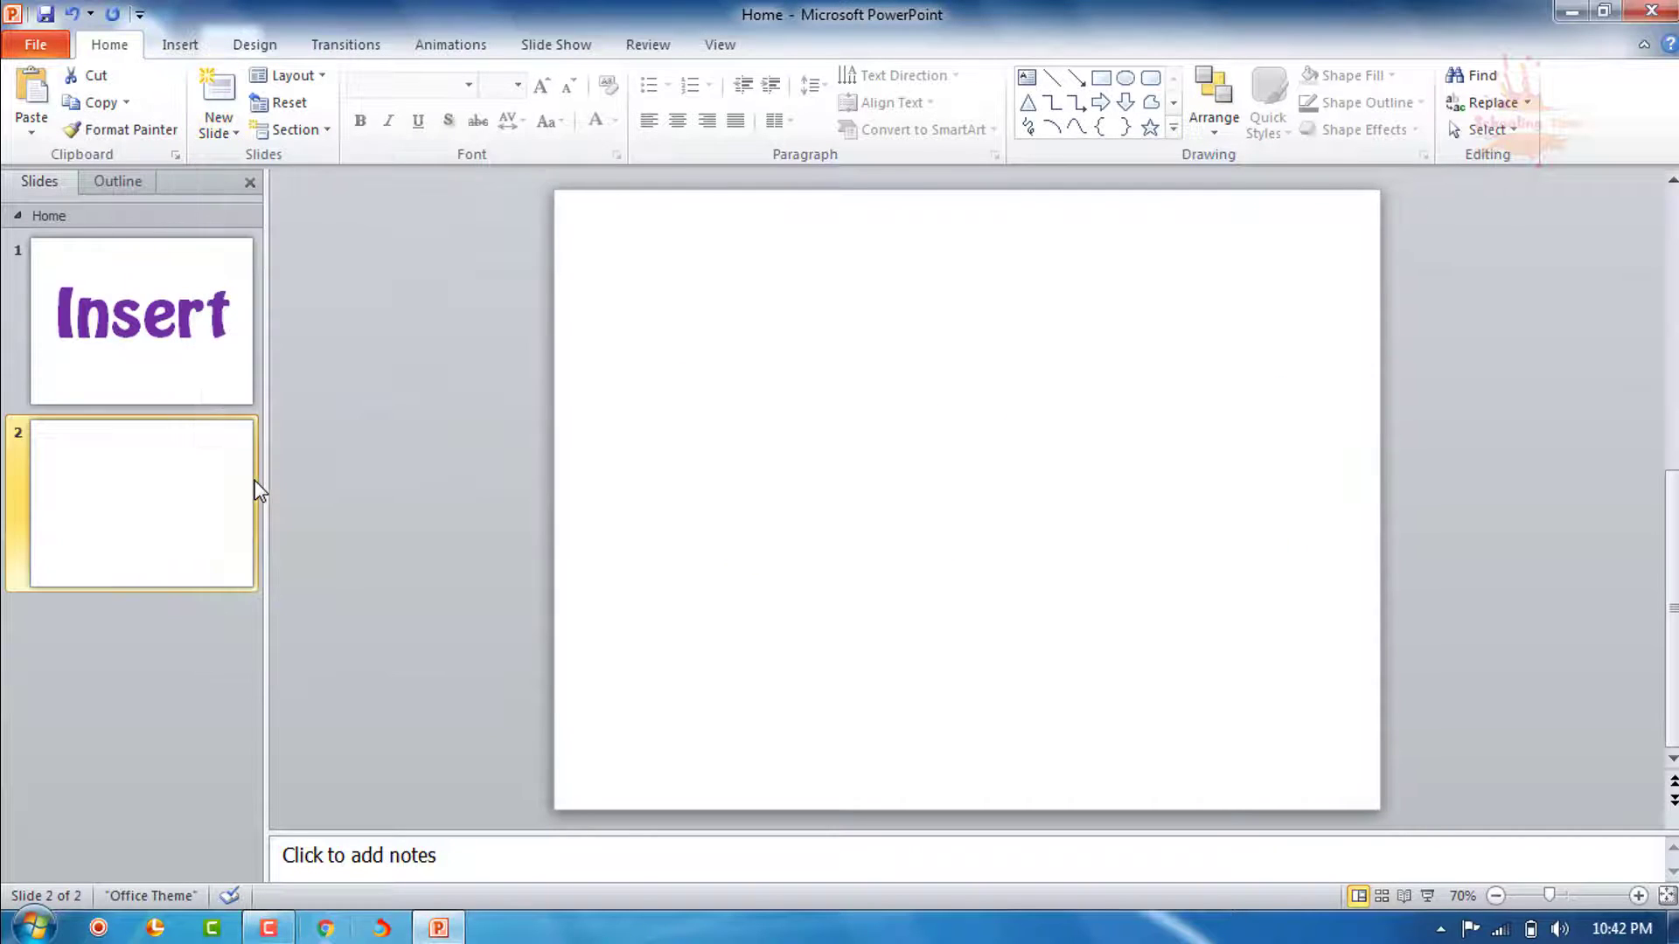
left_click(180, 45)
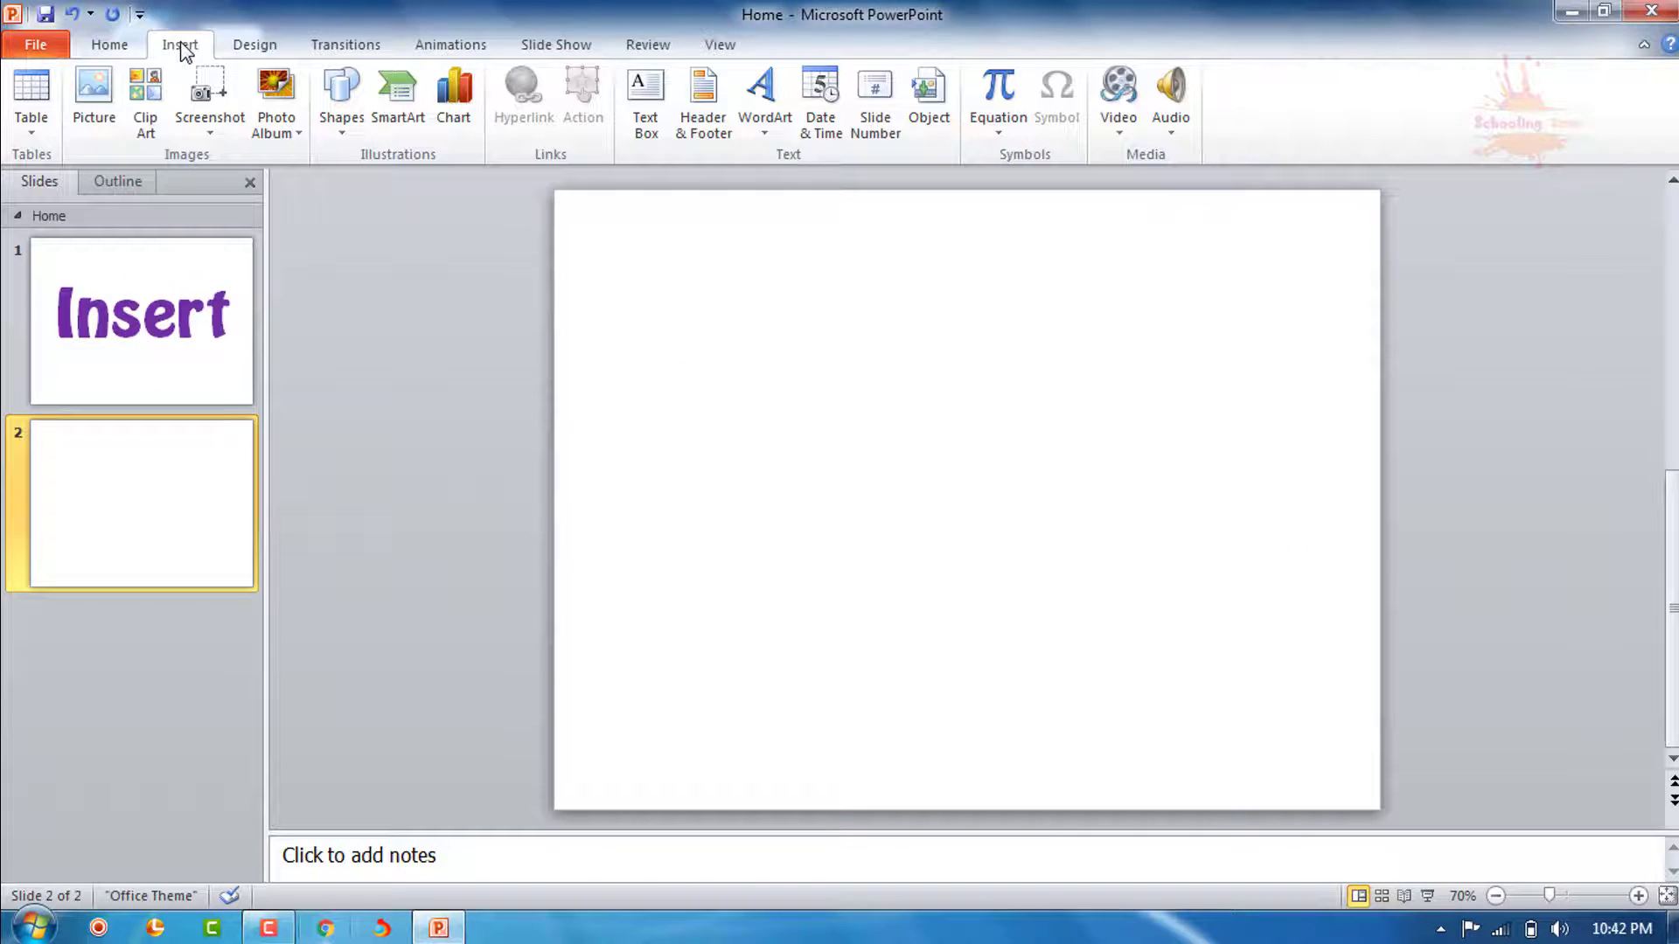
left_click(647, 123)
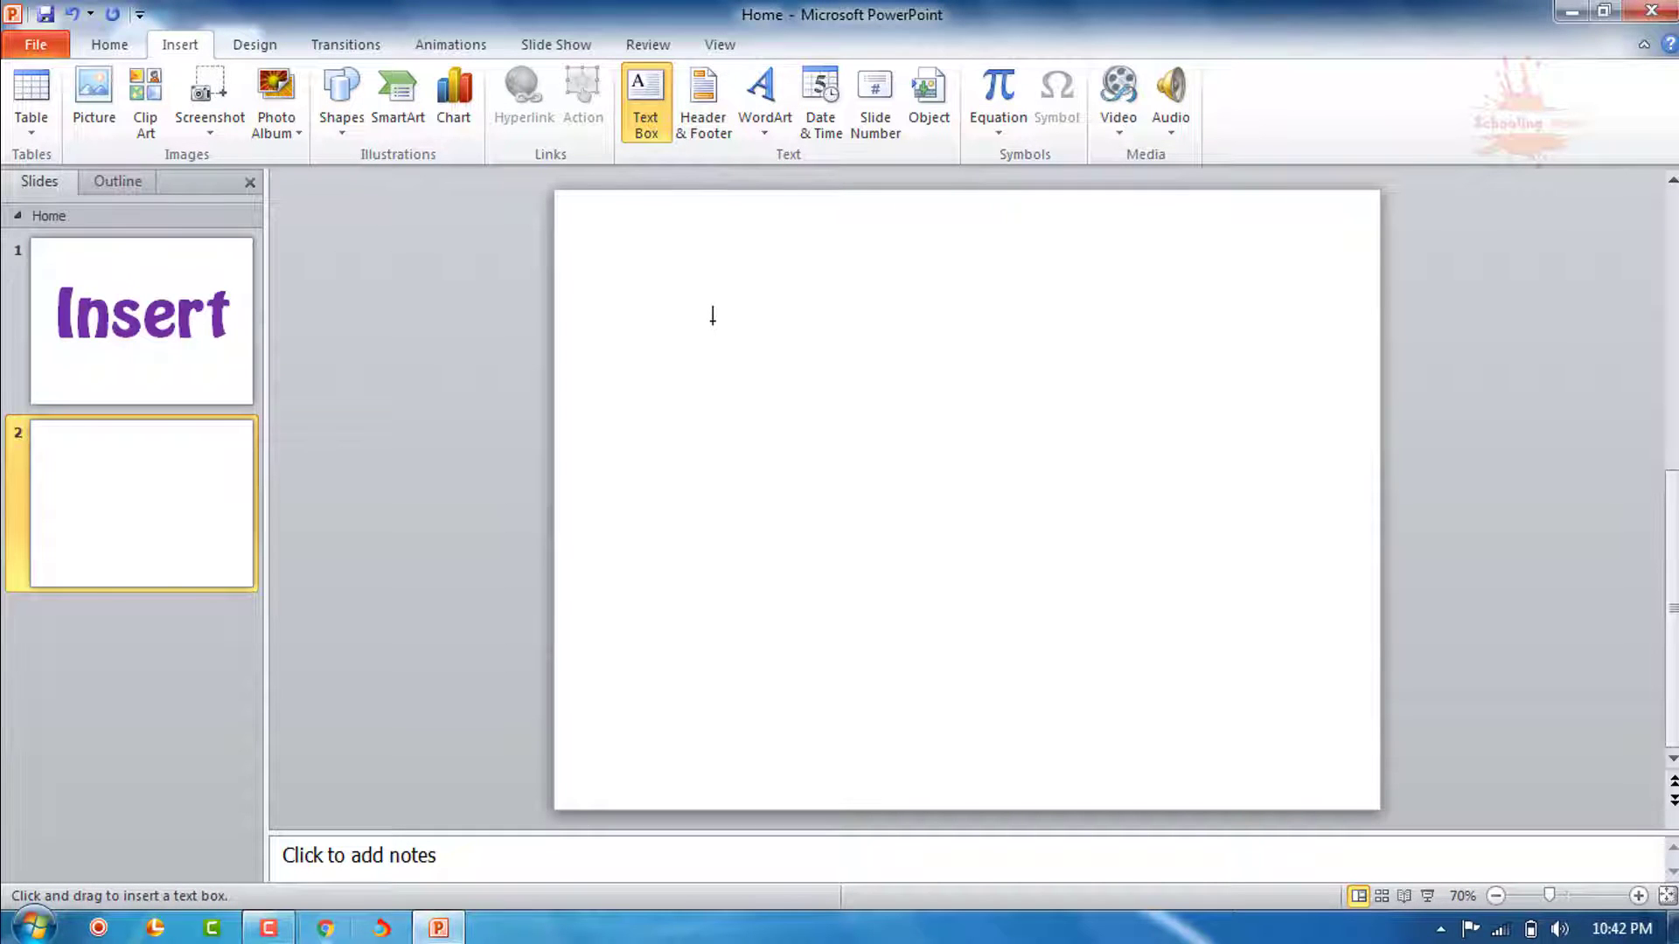
left_click_drag(713, 320, 1206, 478)
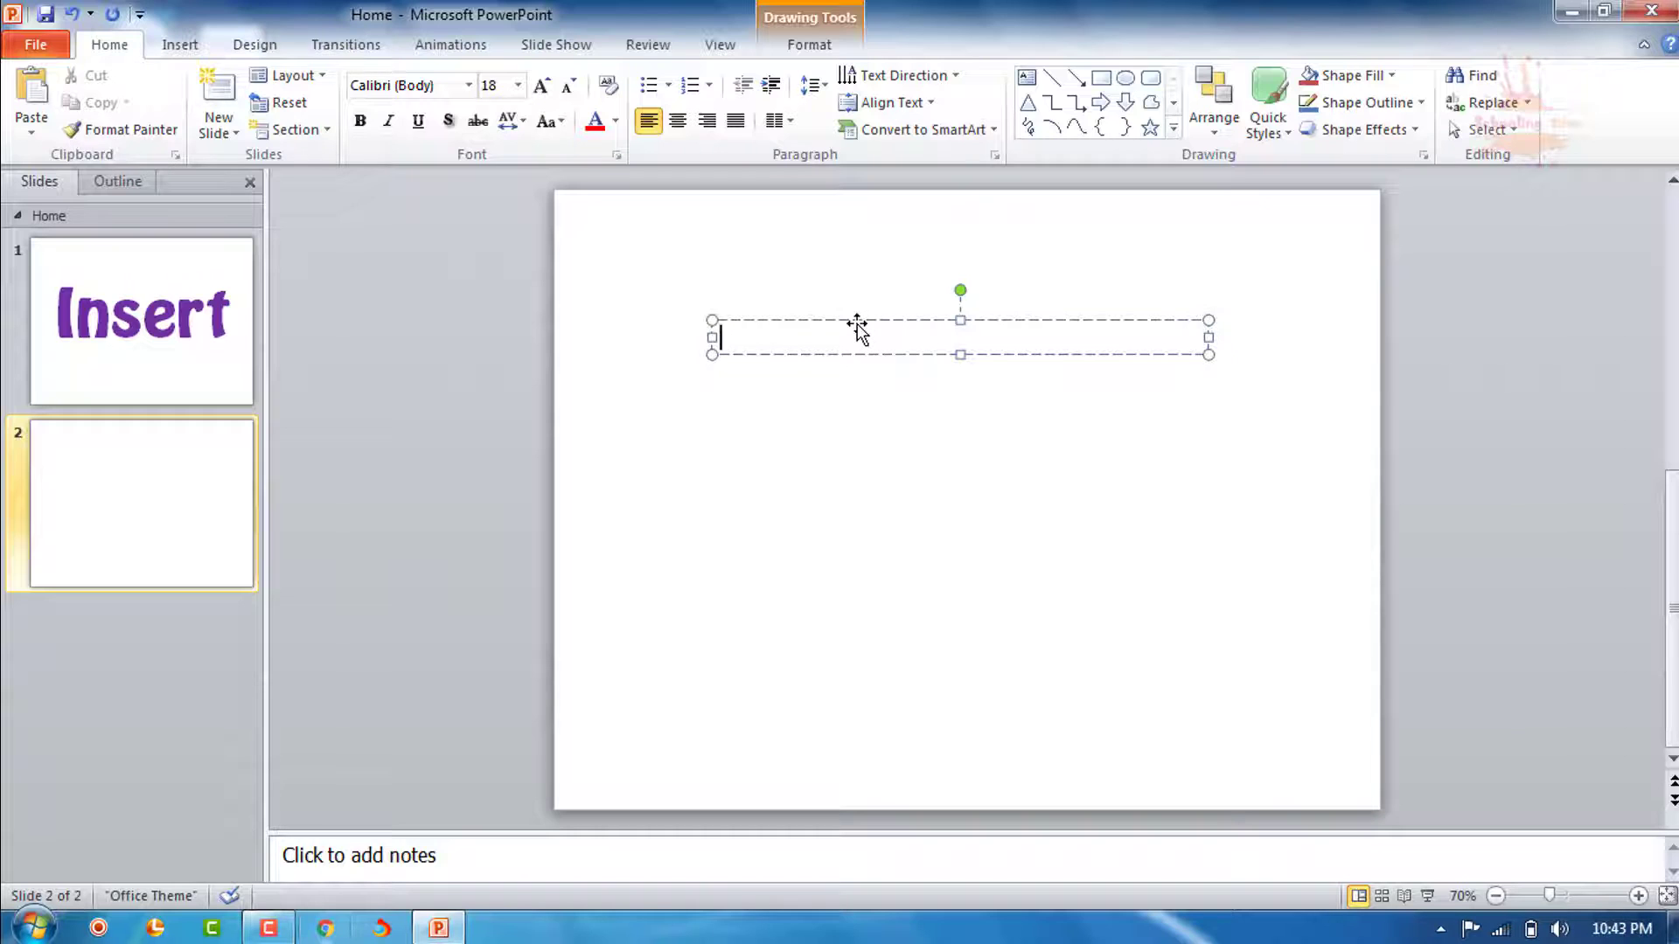
Type 'Schooling Street' into the text box on slide 2
mouse_move(856, 320)
left_mouse_down()
mouse_move(829, 458)
mouse_move(900, 303)
left_mouse_up()
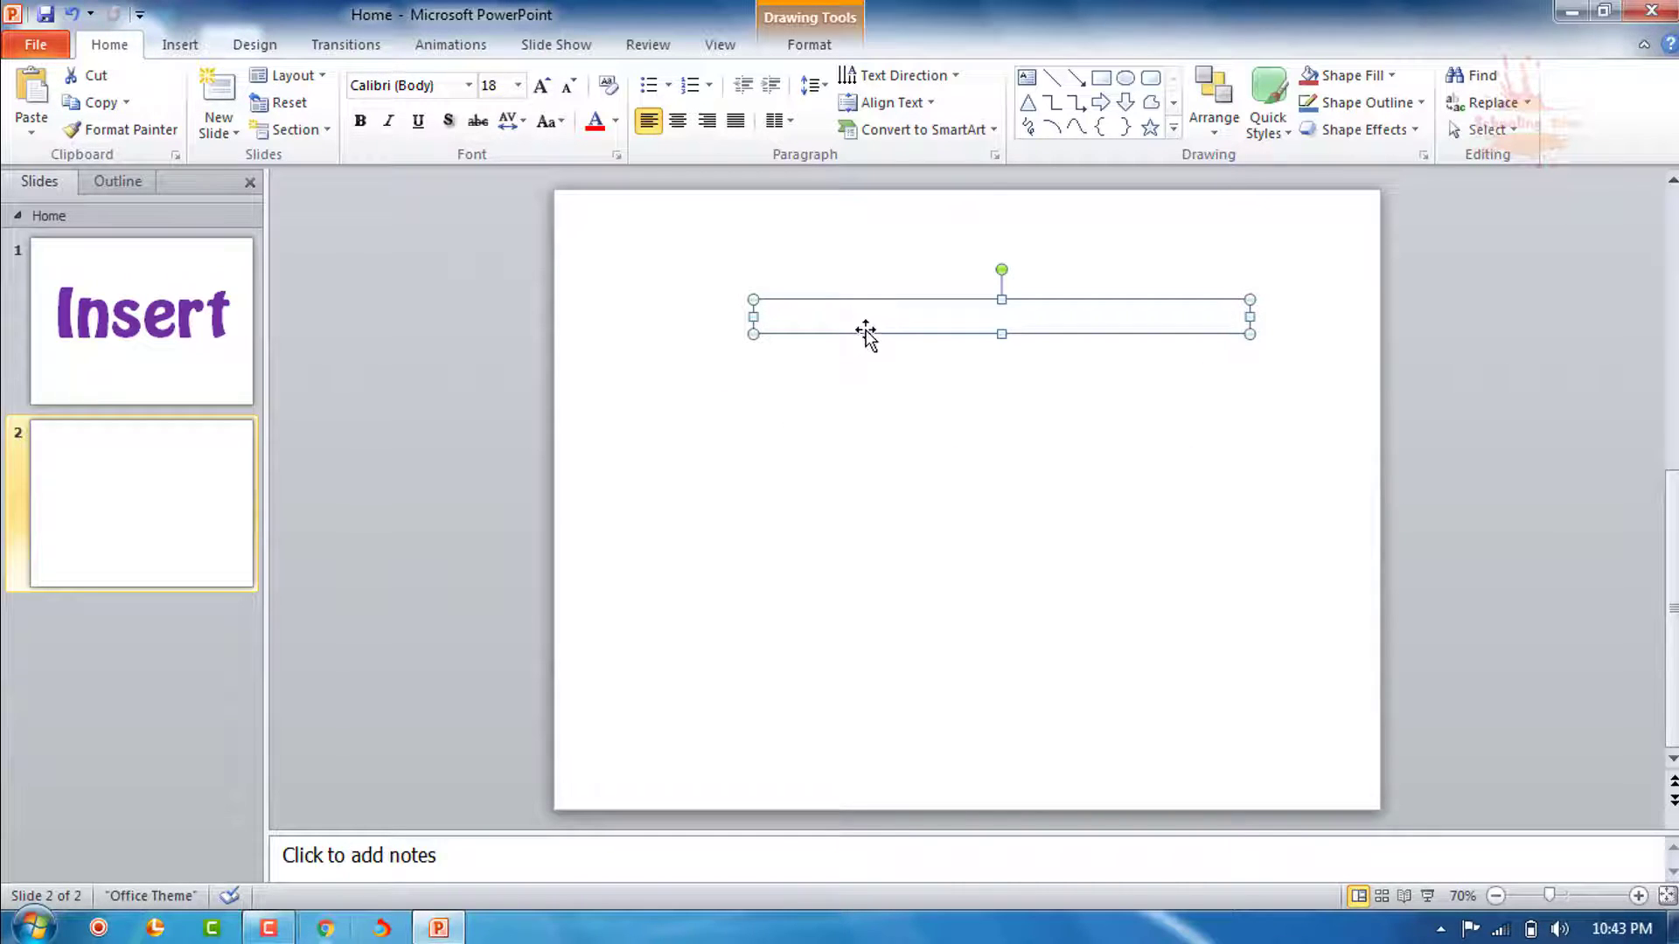
double_click(866, 325)
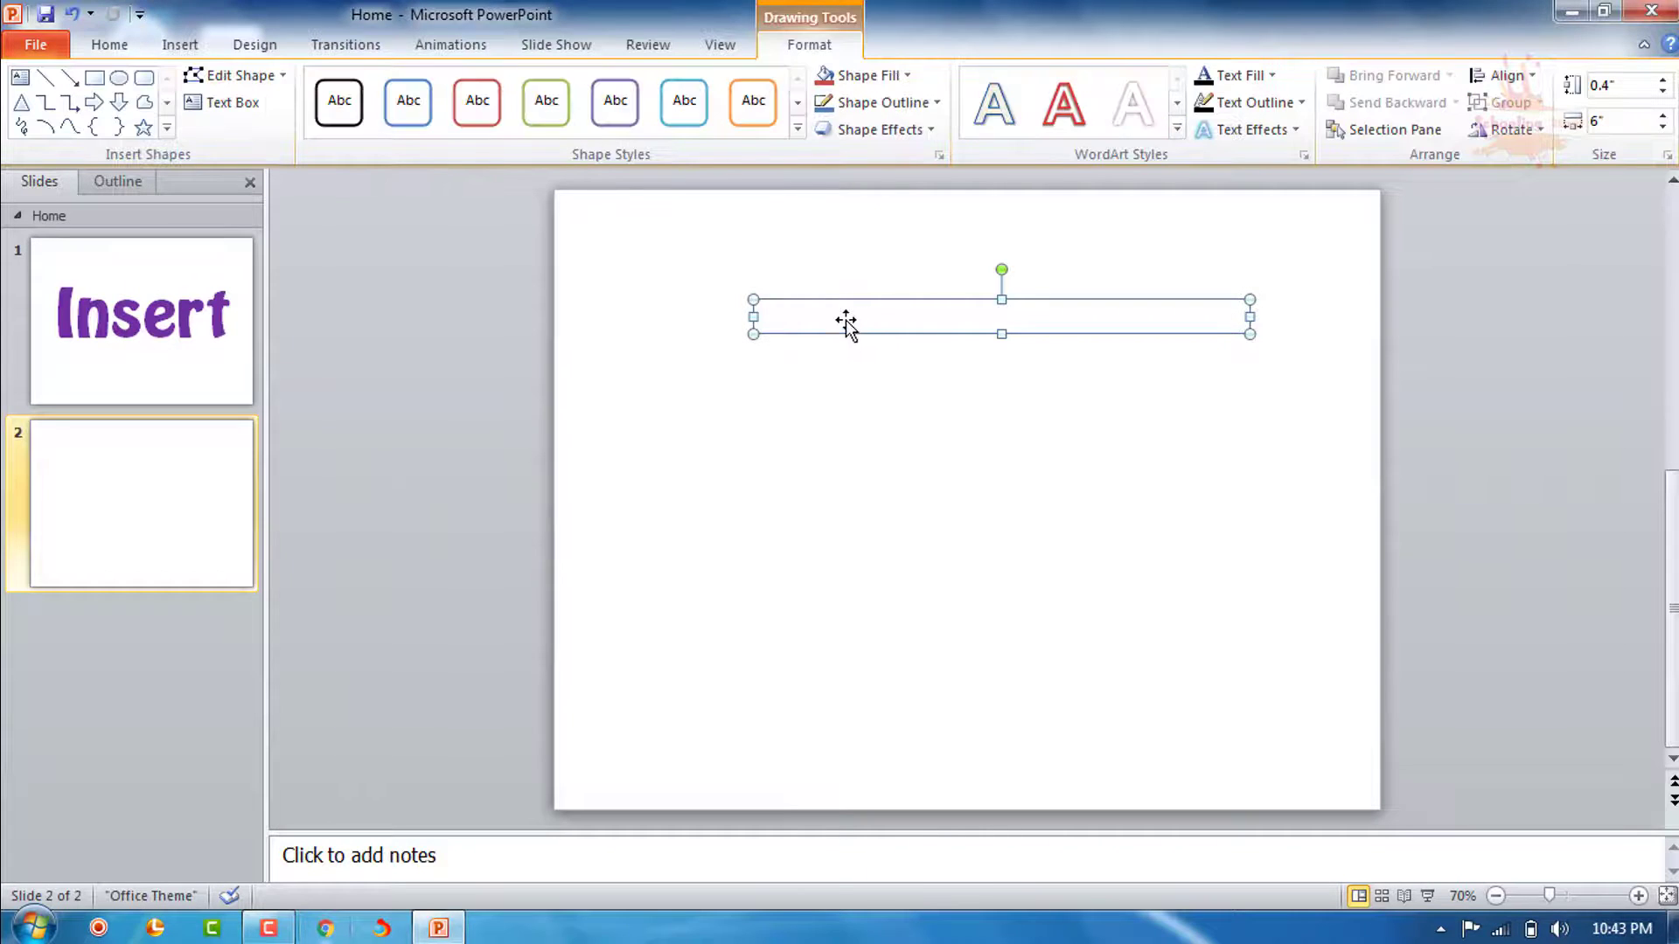
type("f")
key("BackSpace")
type("S ch")
type("ooling ")
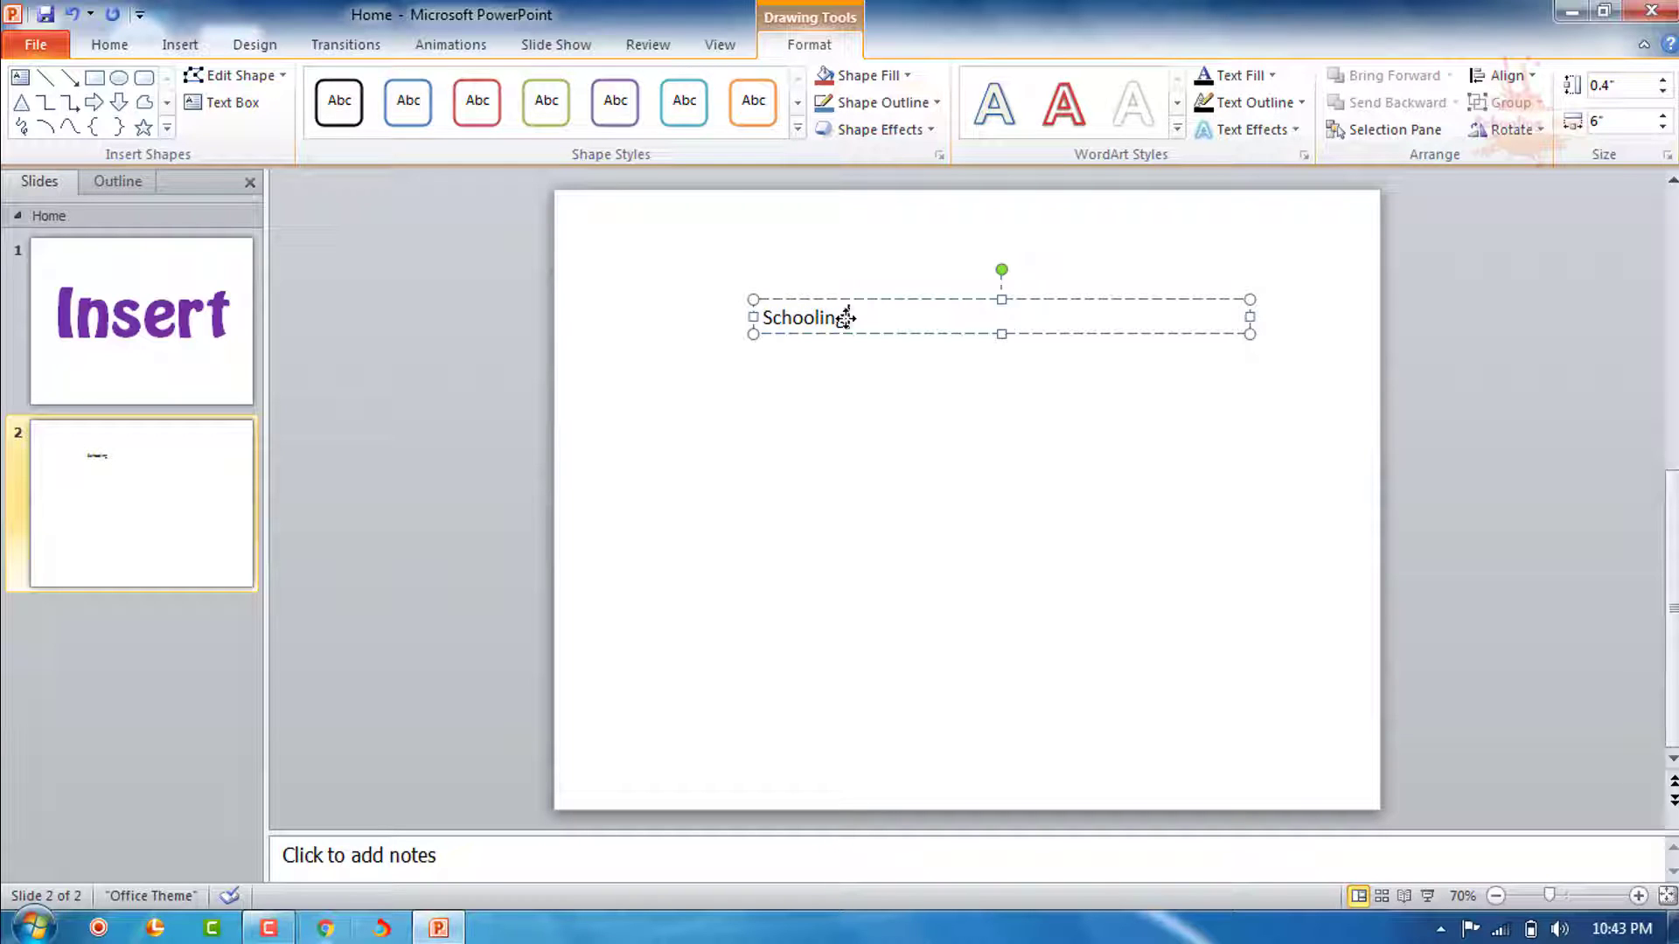
type("Stree")
type("t")
Make the title centred, bold and 48 pt, and place it near the slide middle
left_click(131, 51)
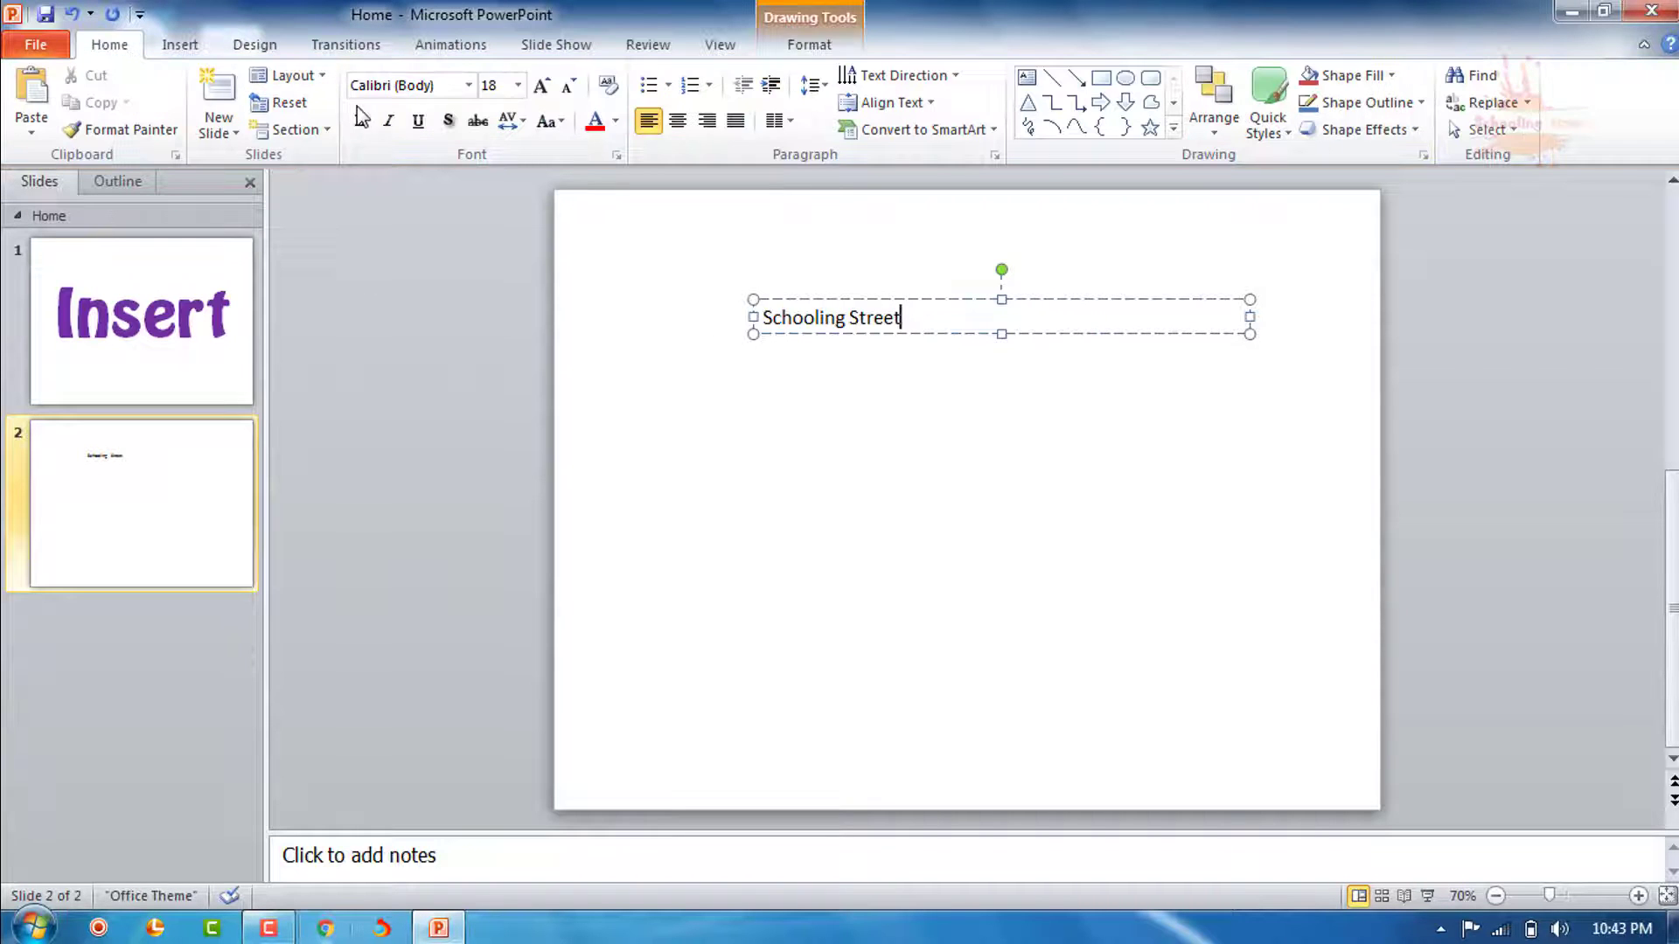
left_click(686, 130)
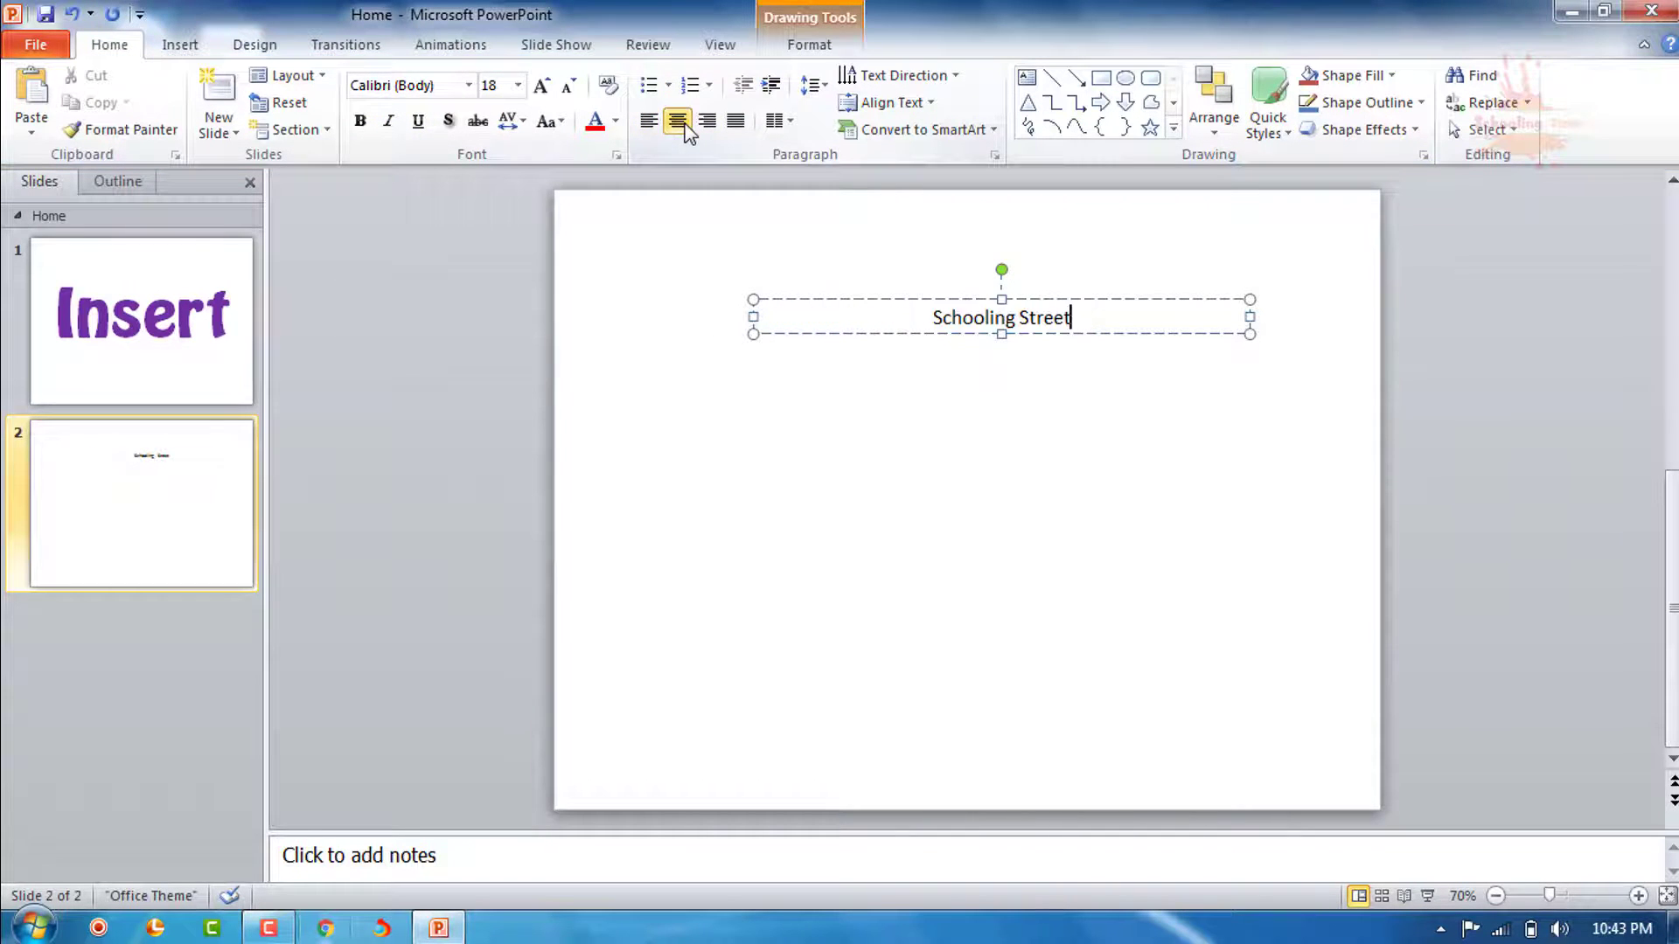
mouse_move(904, 312)
left_mouse_down()
mouse_move(834, 422)
mouse_move(864, 455)
left_mouse_up()
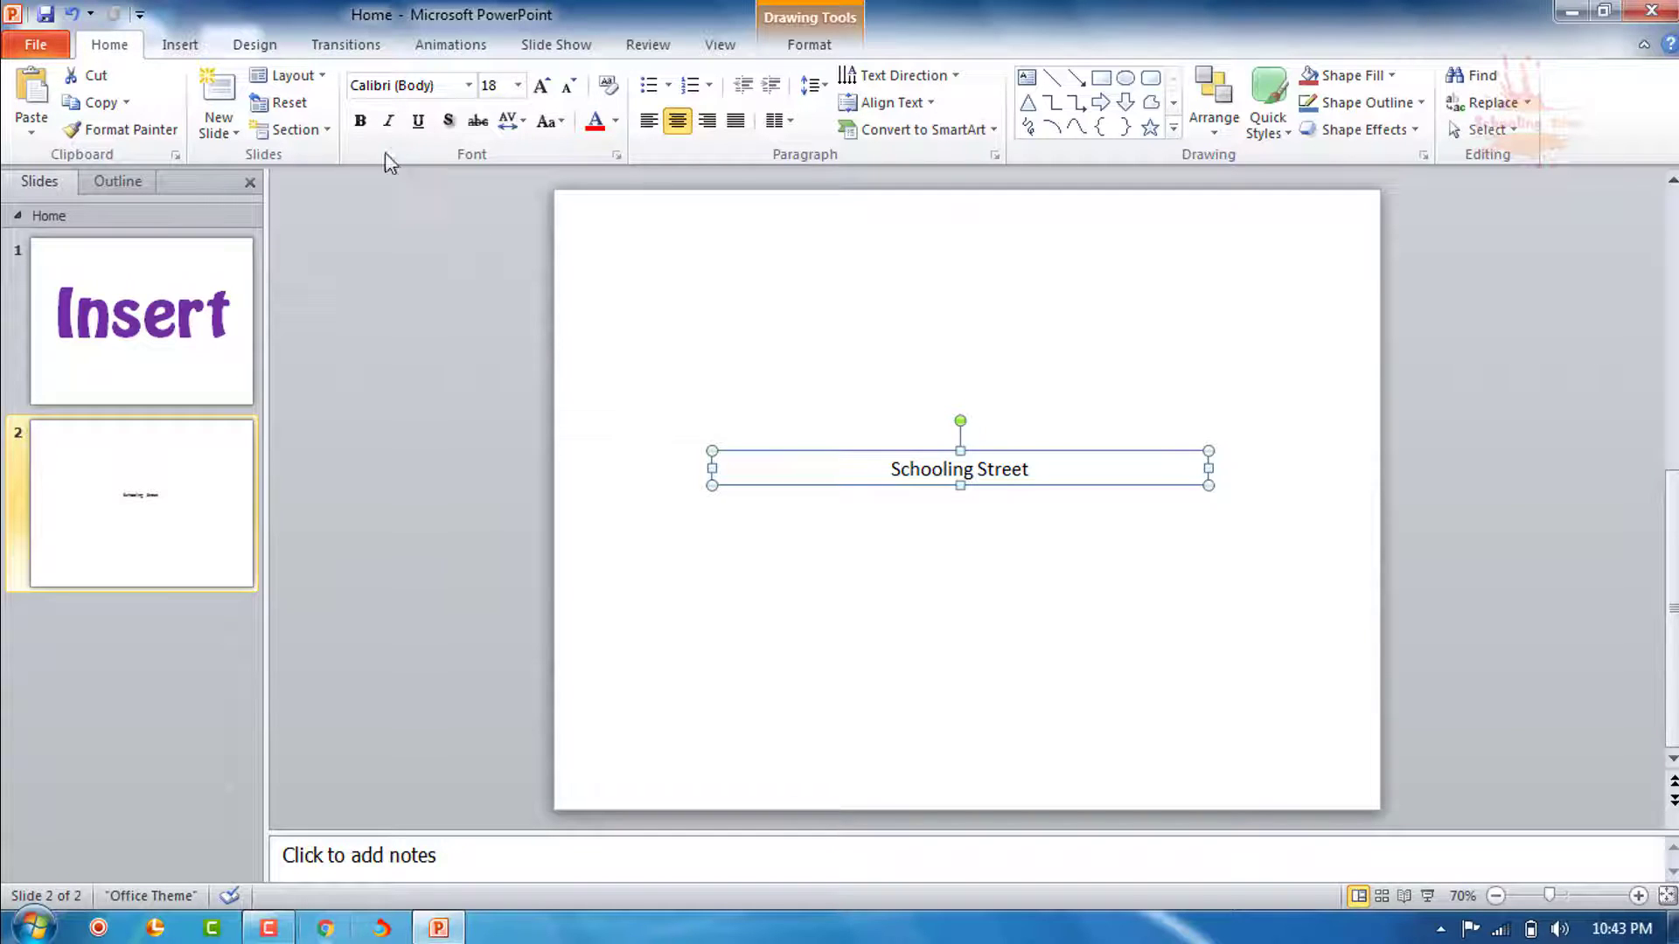
left_click(359, 121)
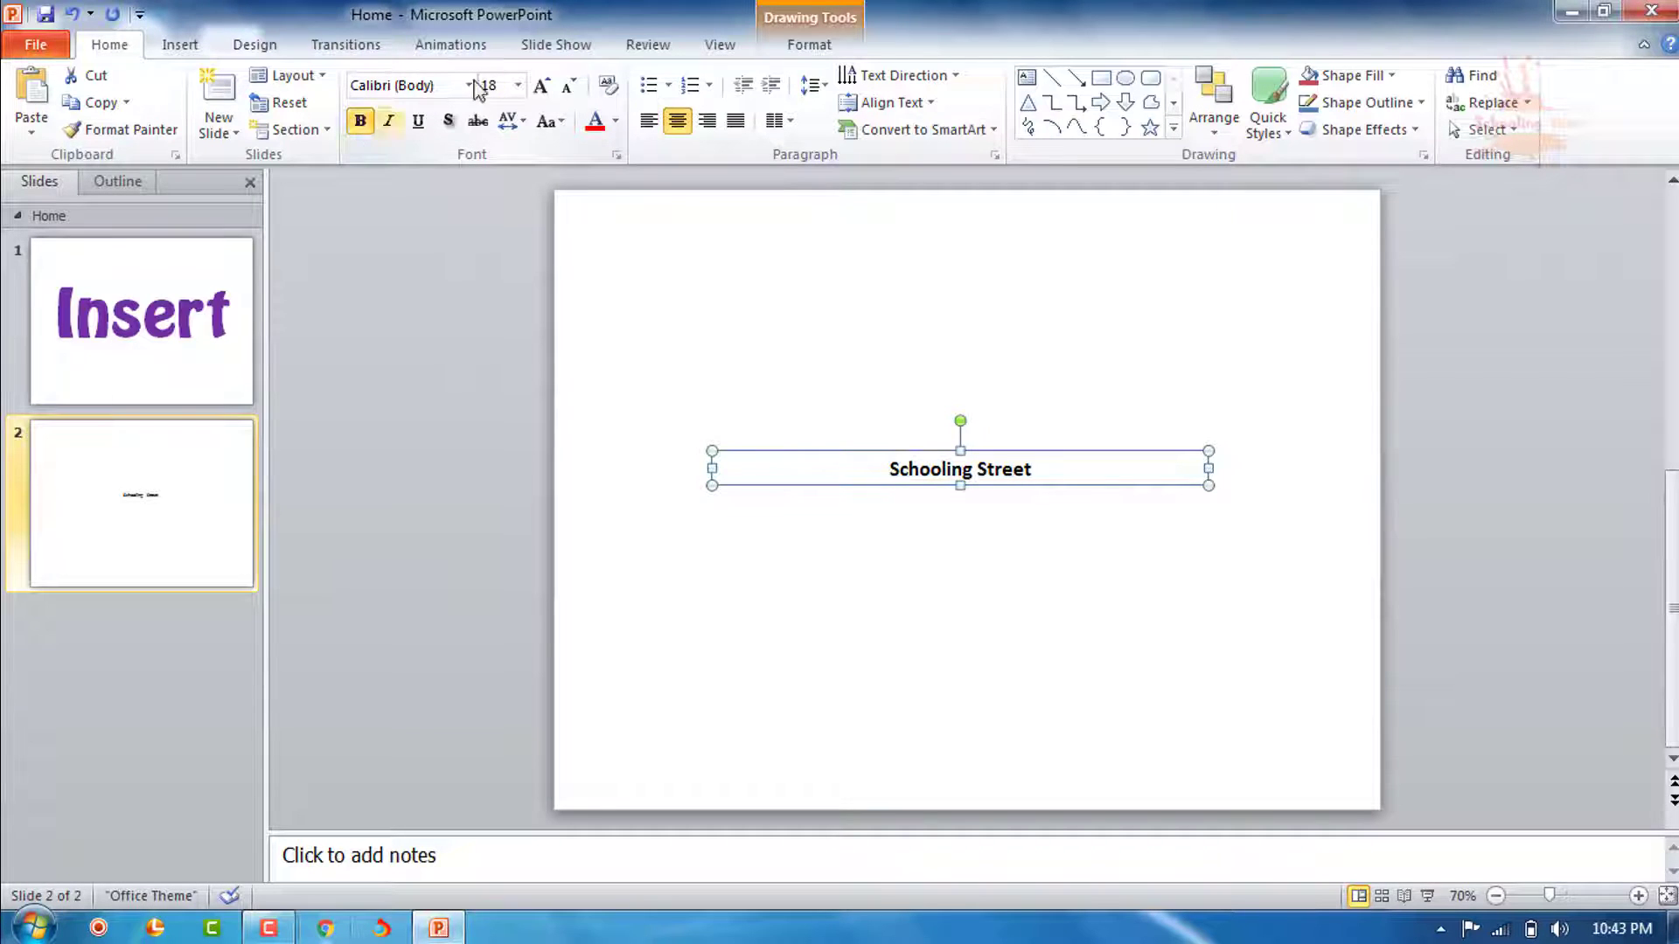
left_click(543, 85)
left_click(542, 84)
left_click(542, 84)
left_click(542, 85)
left_click(542, 85)
left_click(542, 84)
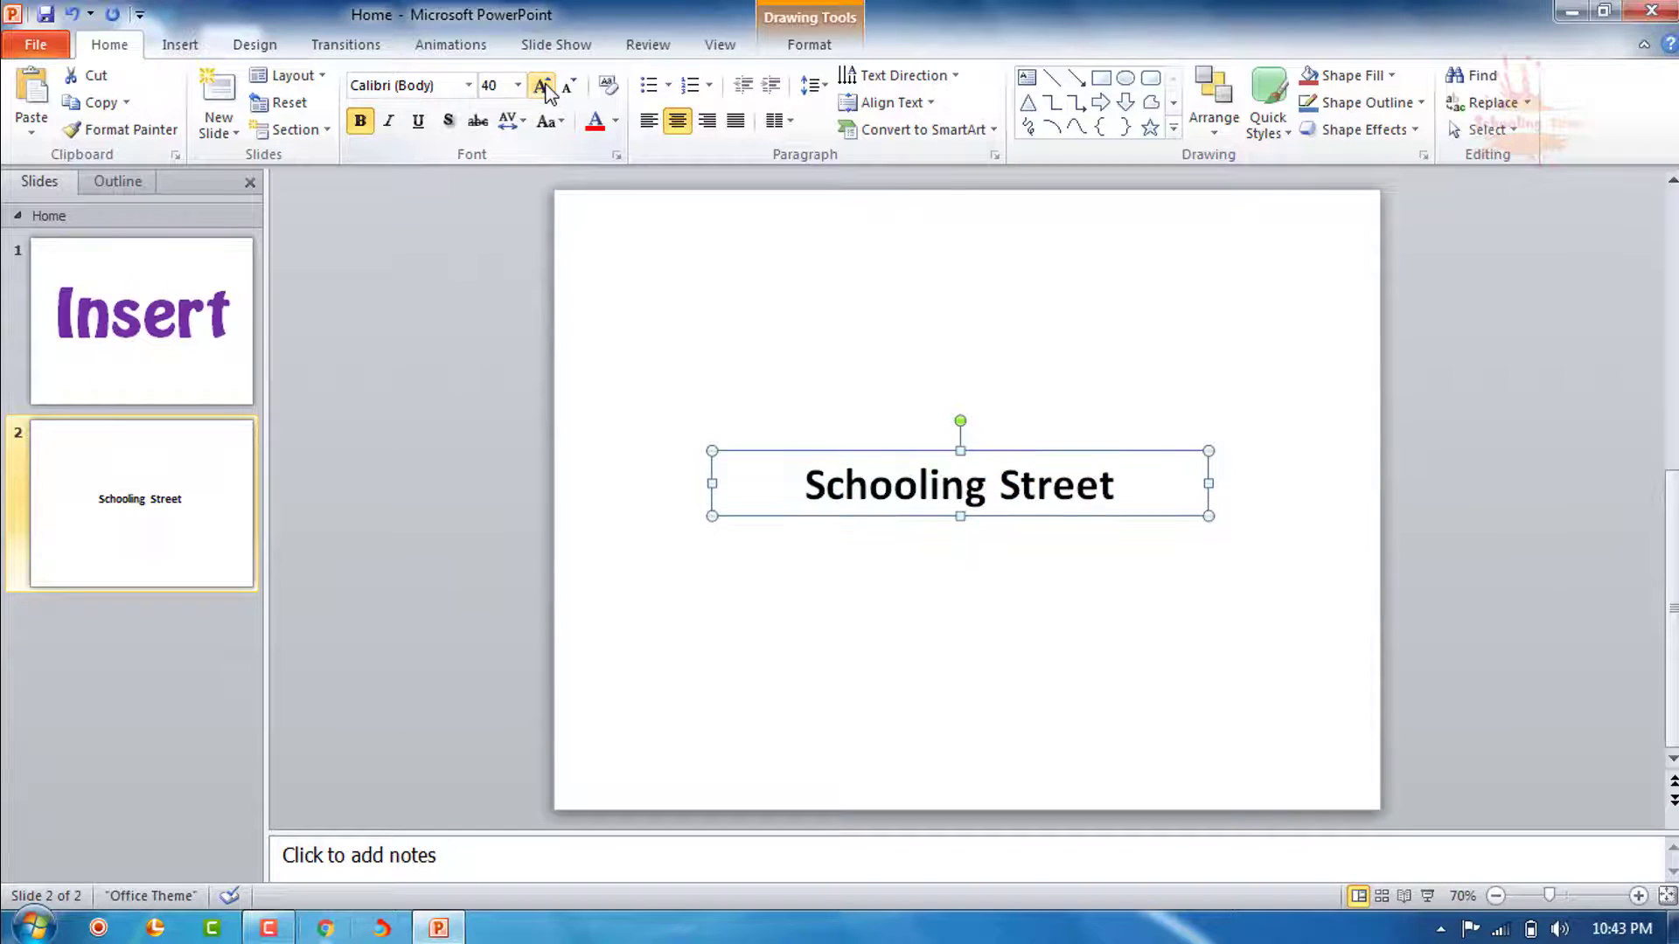
left_click(542, 85)
left_click(542, 85)
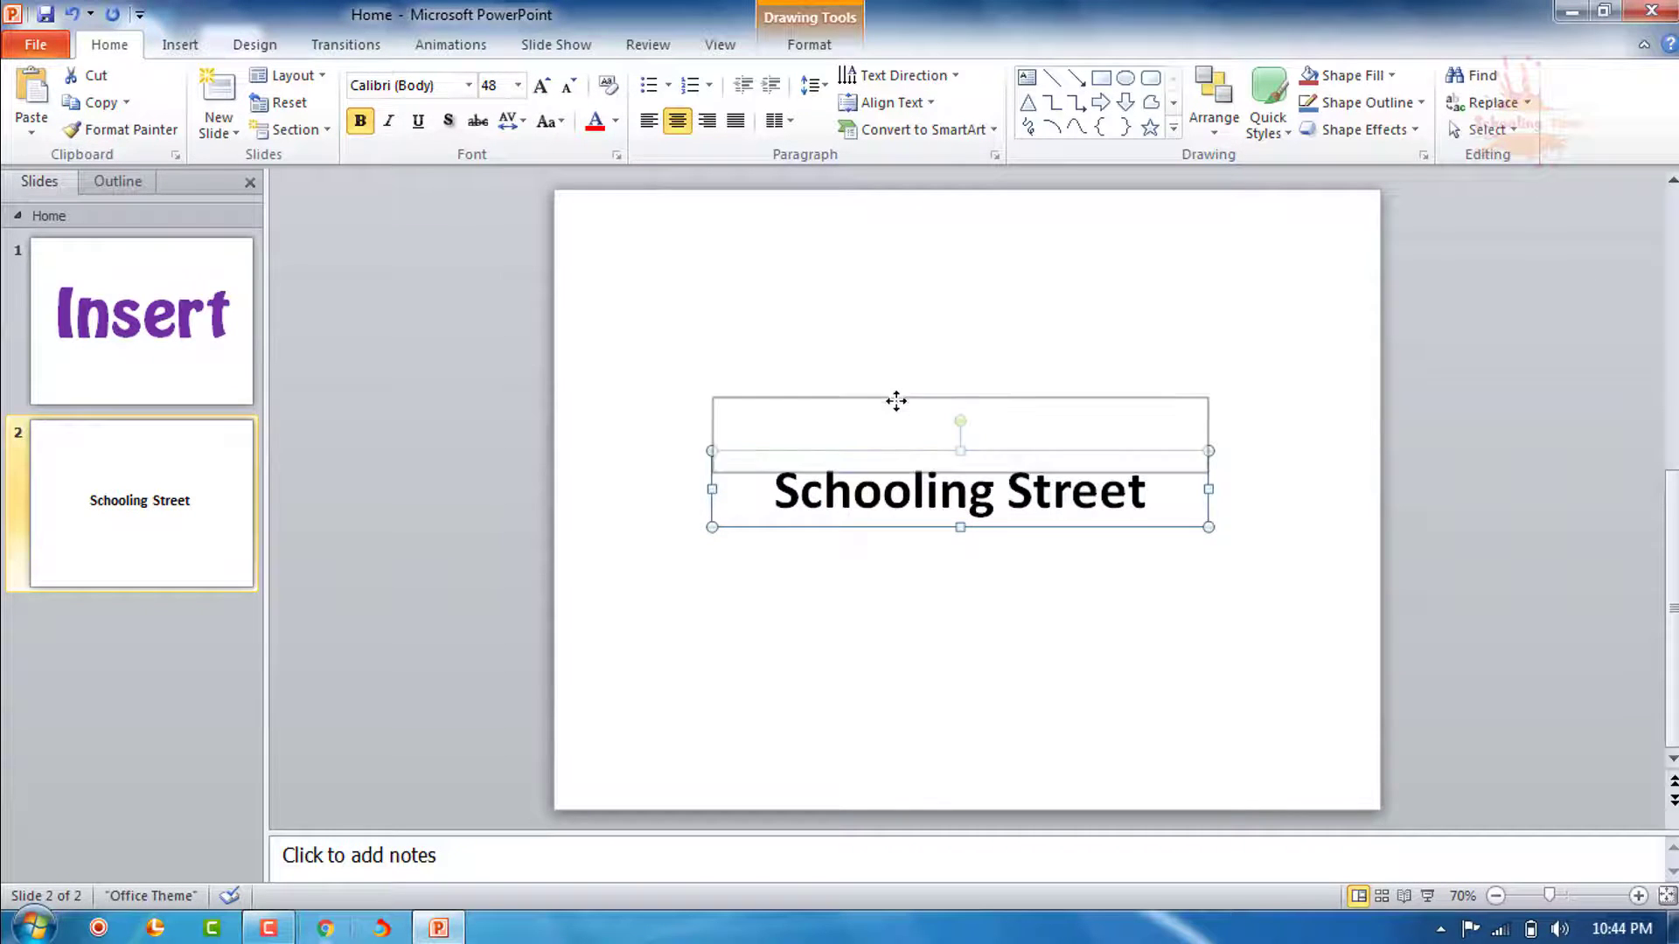
left_click_drag(900, 454, 897, 400)
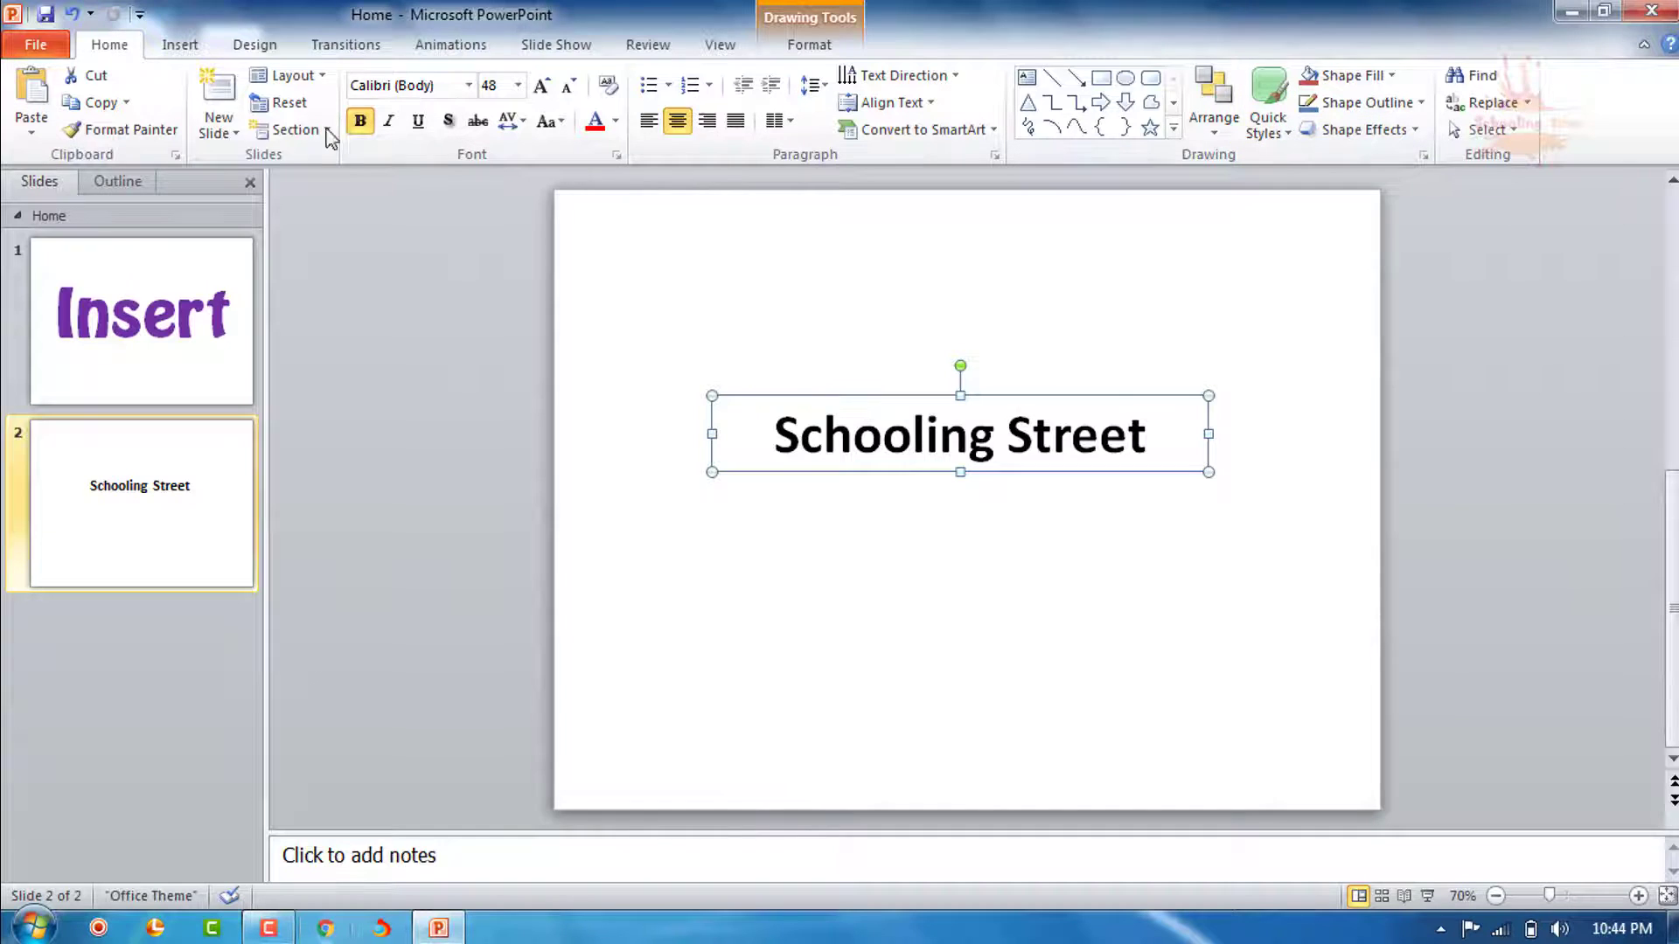
left_click(199, 54)
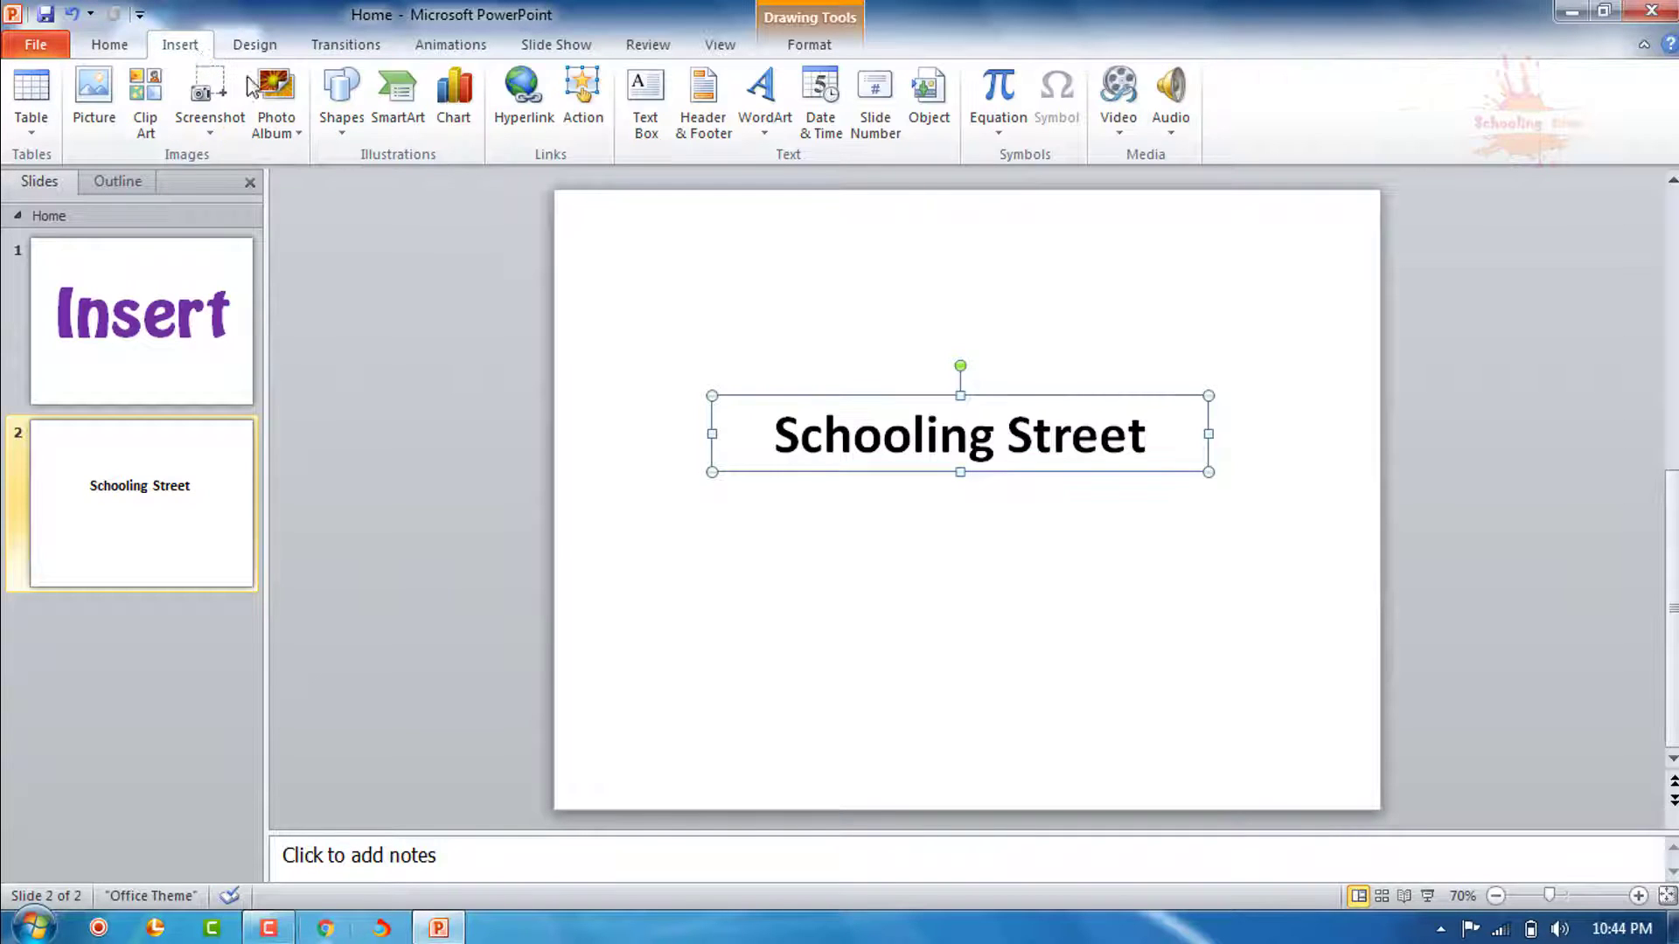
left_click(739, 510)
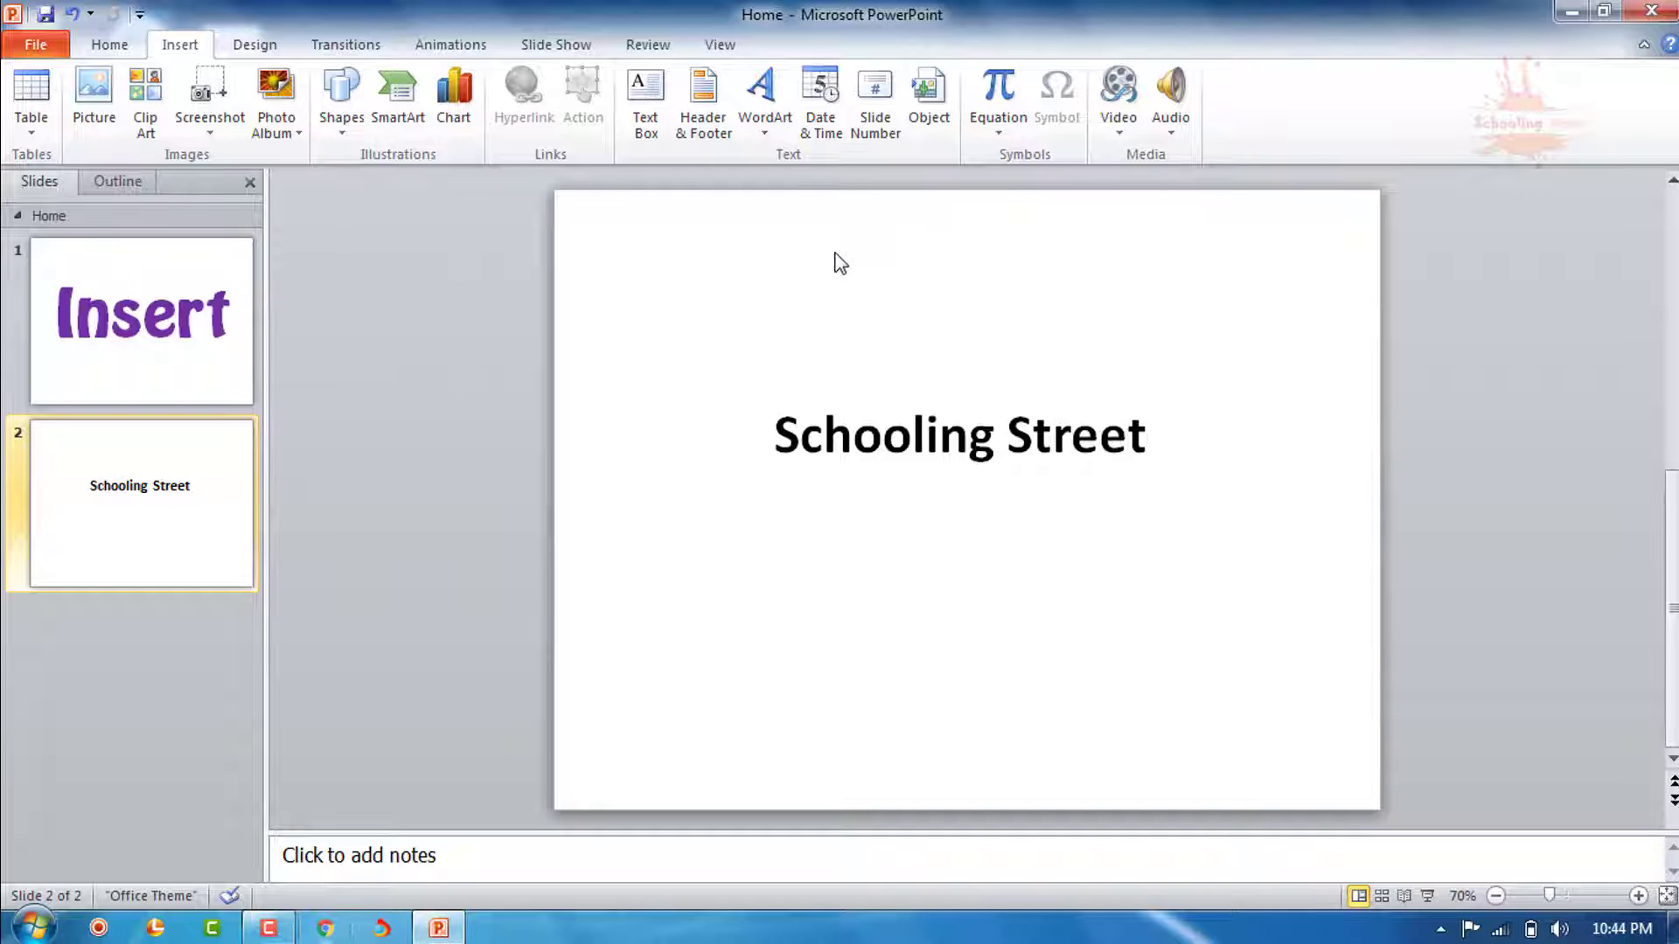
In Header and Footer, include the date and time, updating automatically (3/14/2017)
left_click(706, 131)
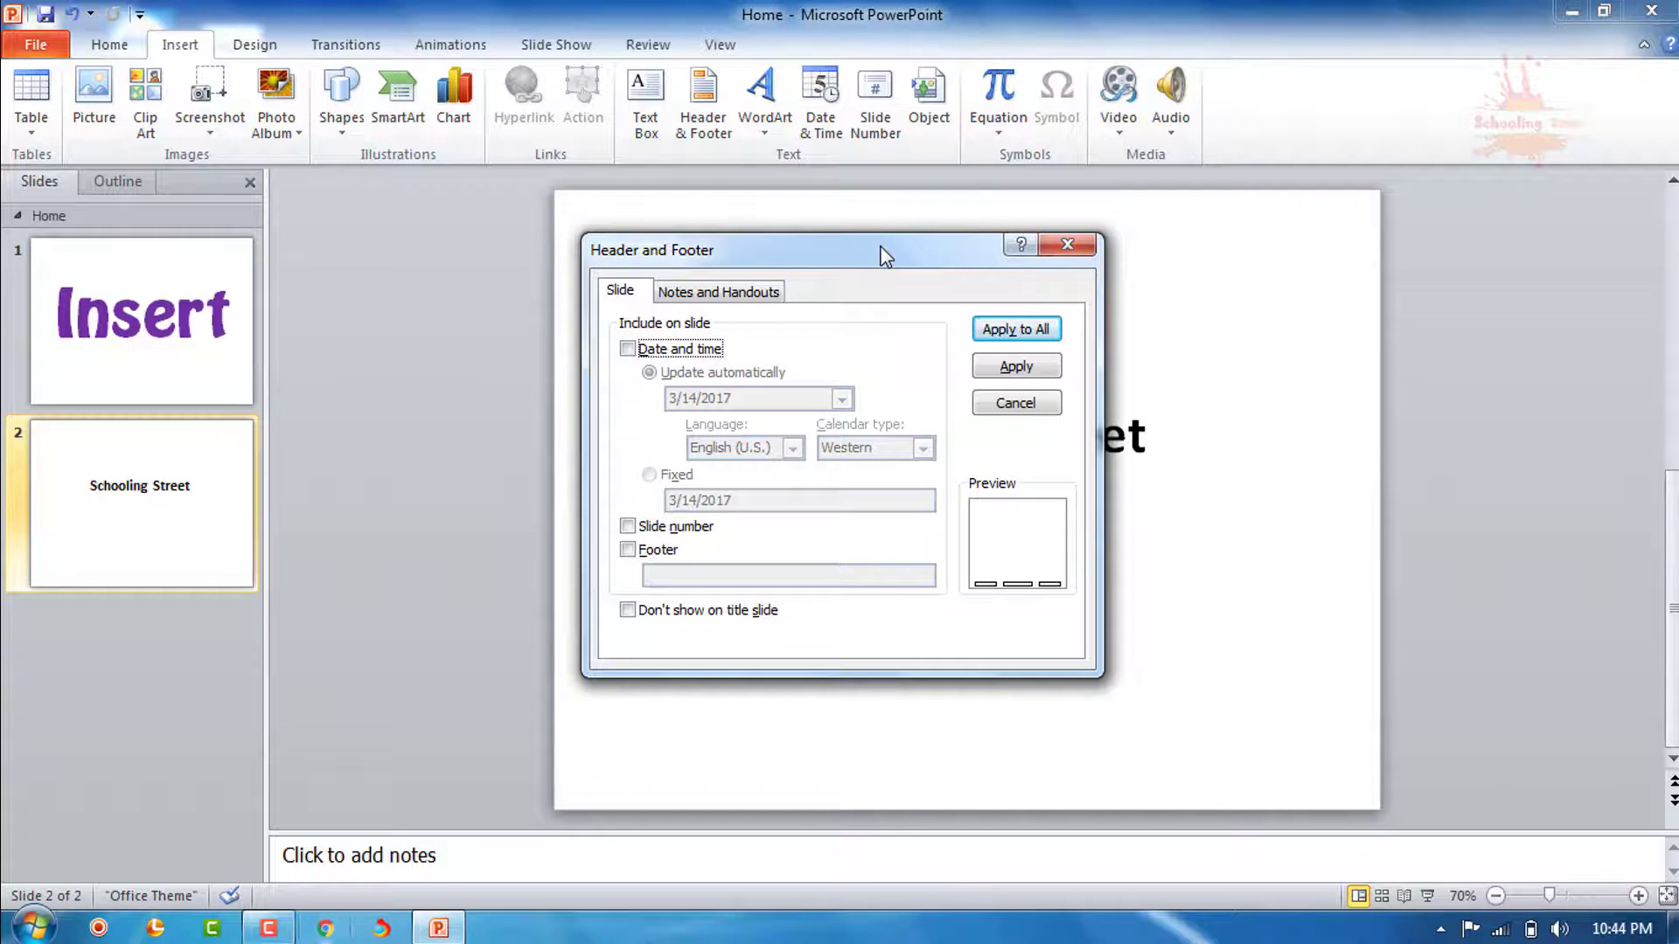
left_click_drag(881, 255, 463, 185)
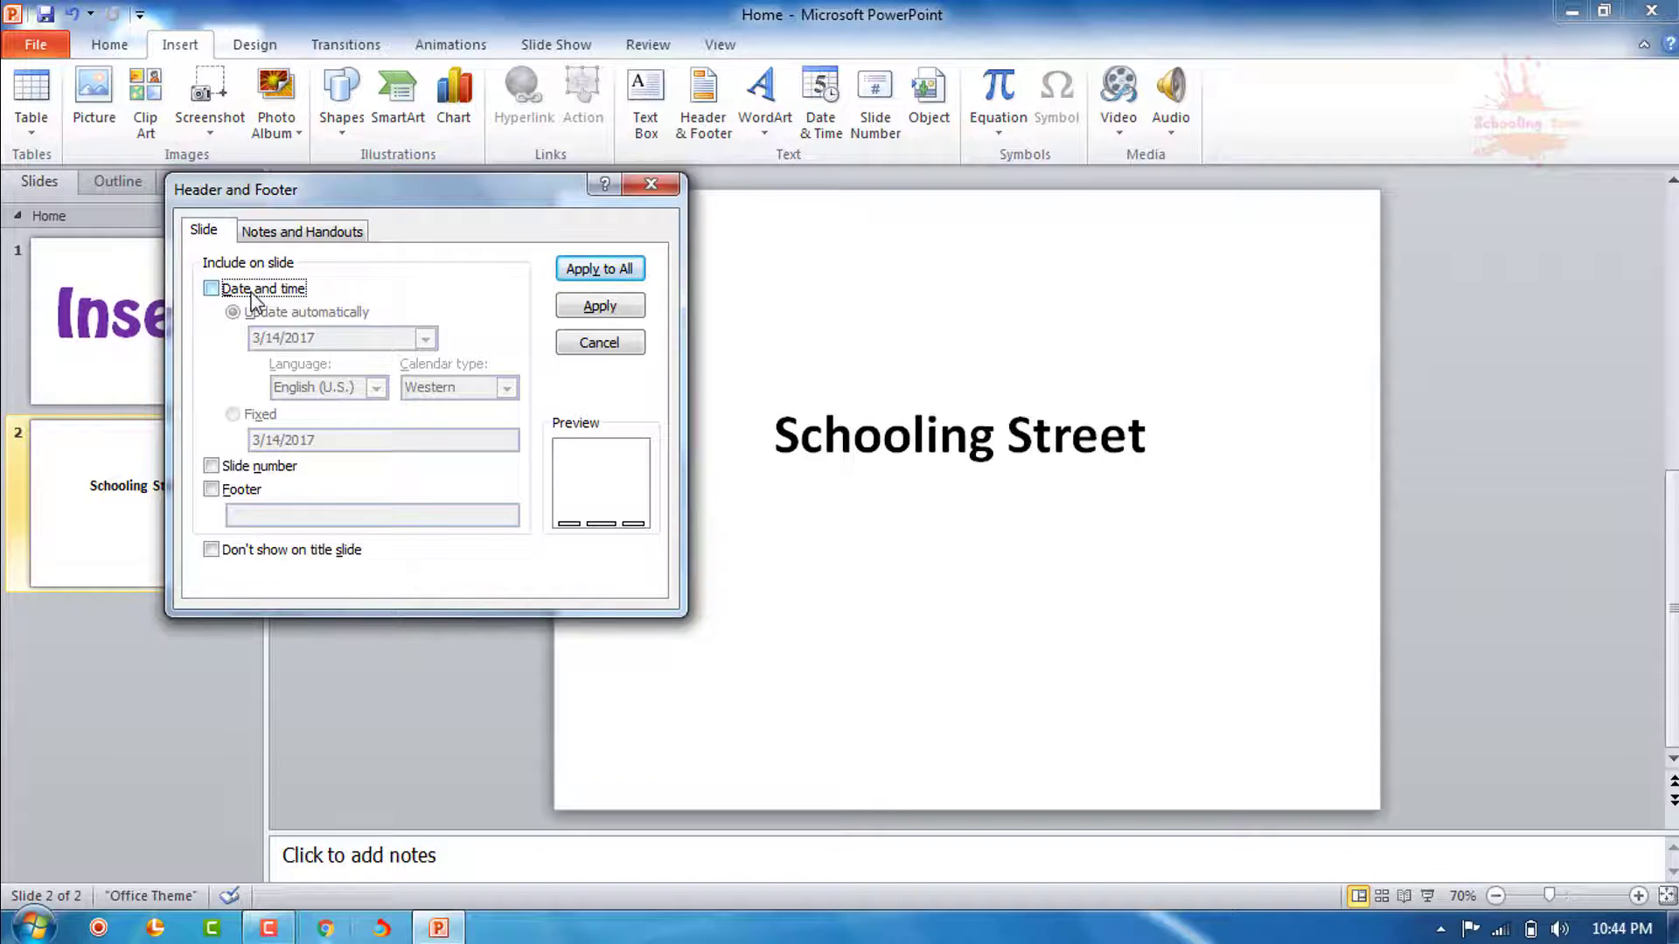
left_click(252, 294)
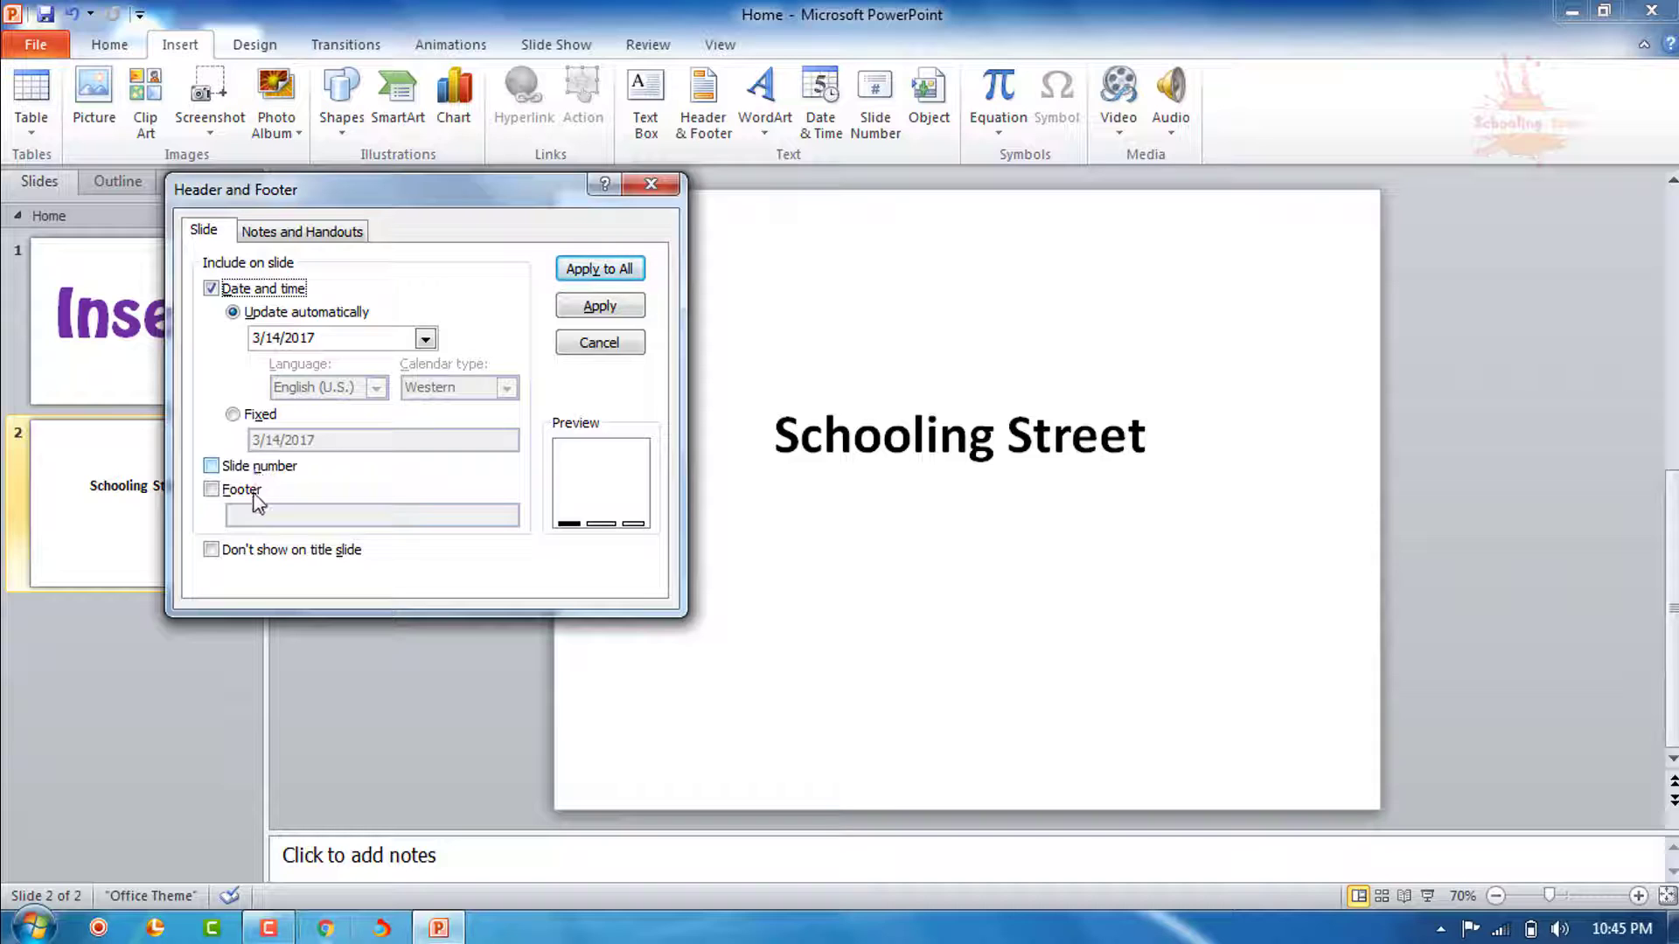
Add footer text 'Footer' and slide numbers, applying them to all slides
left_click(251, 492)
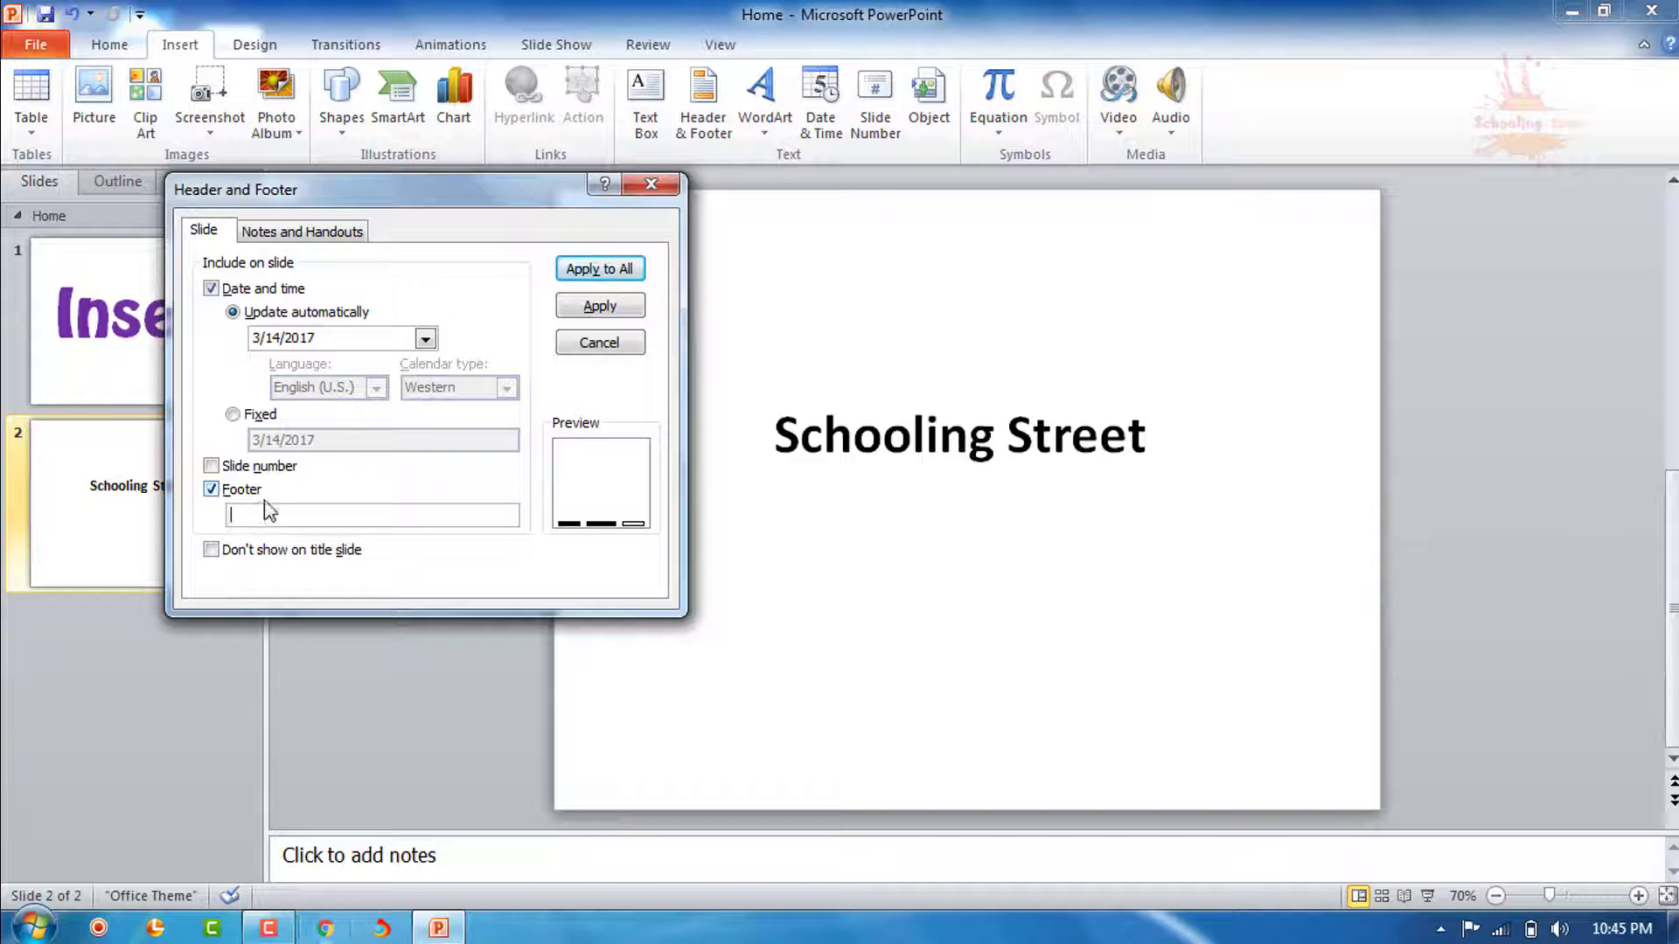
left_click(262, 472)
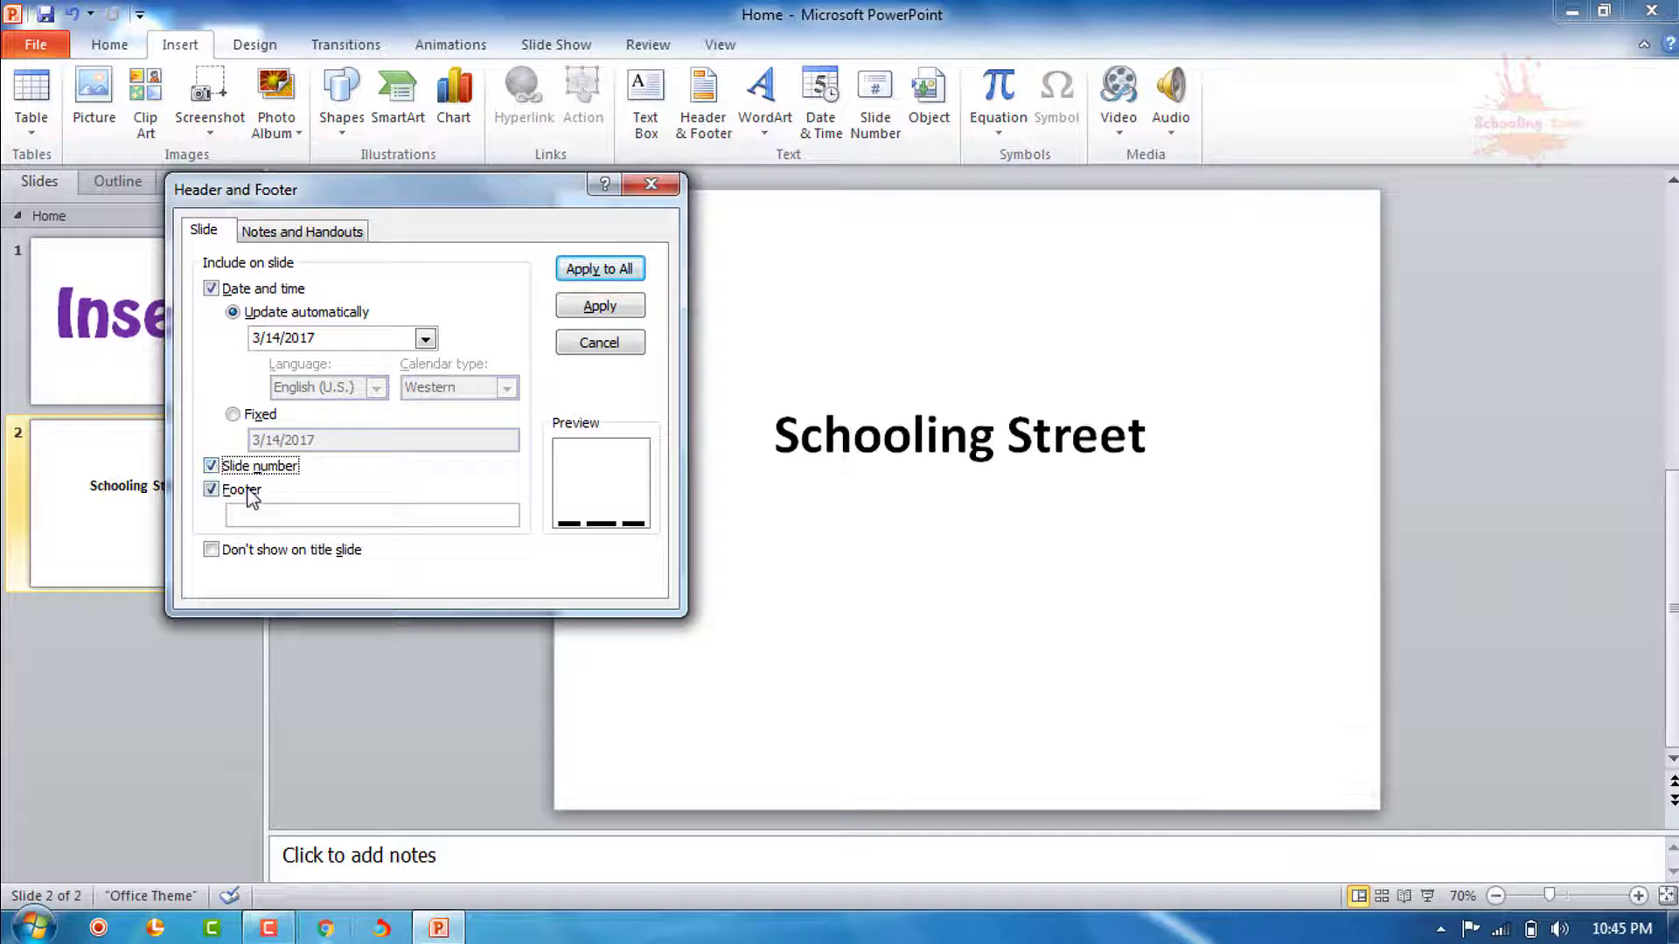
left_click(248, 491)
type("Fo")
type("oter")
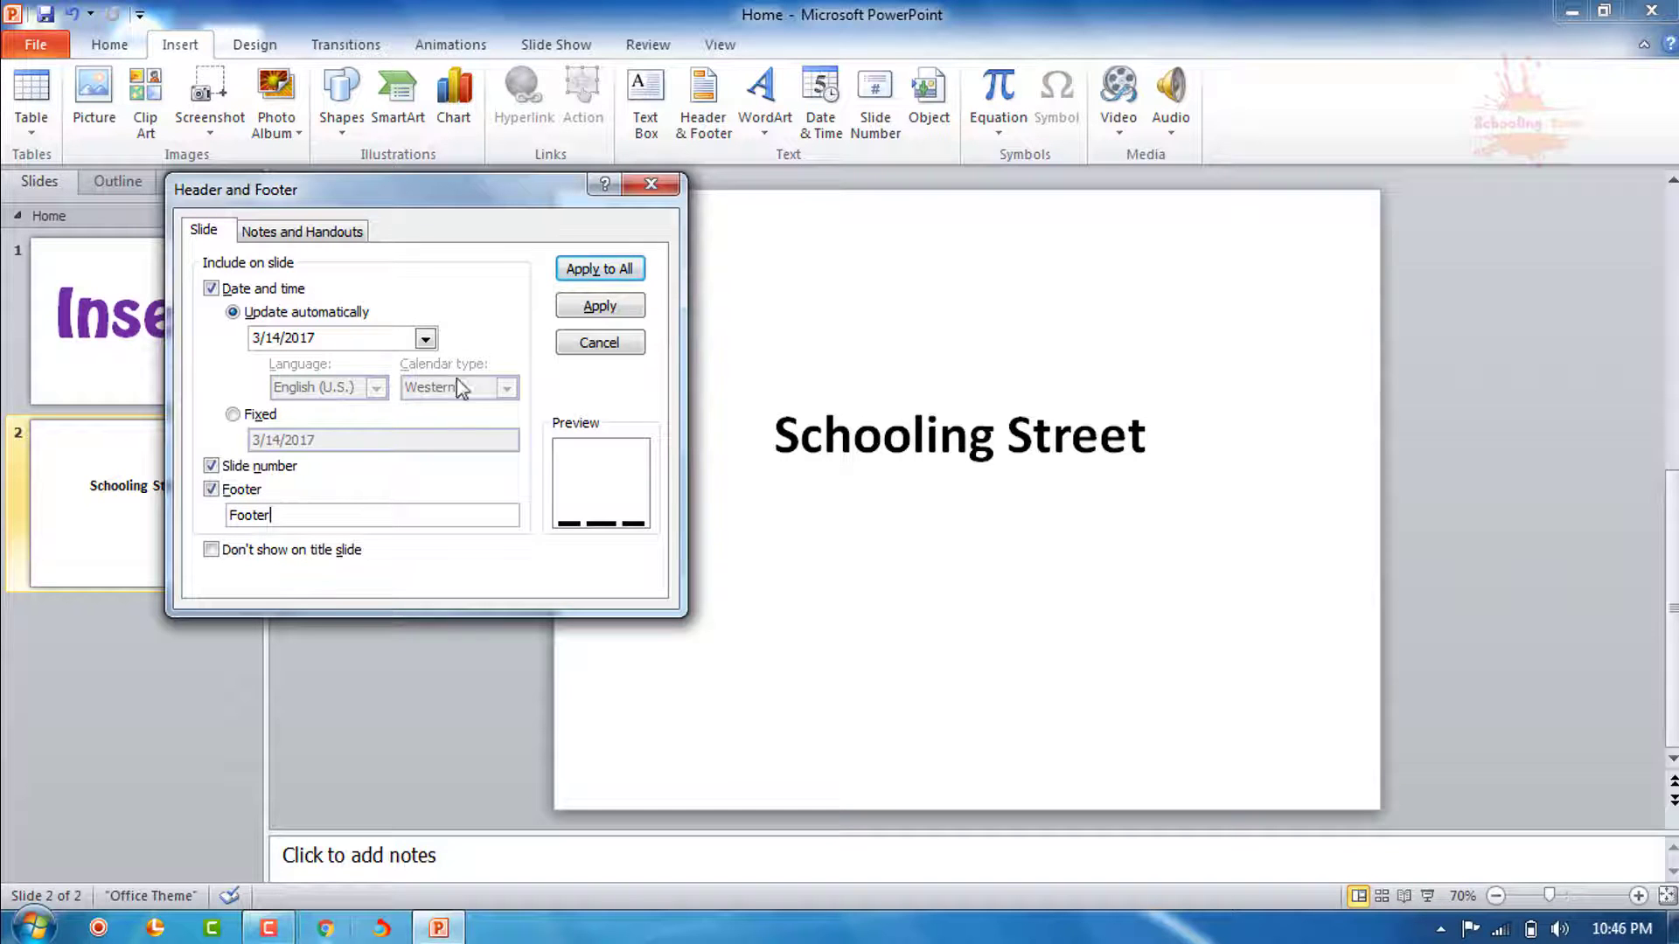
left_click(626, 274)
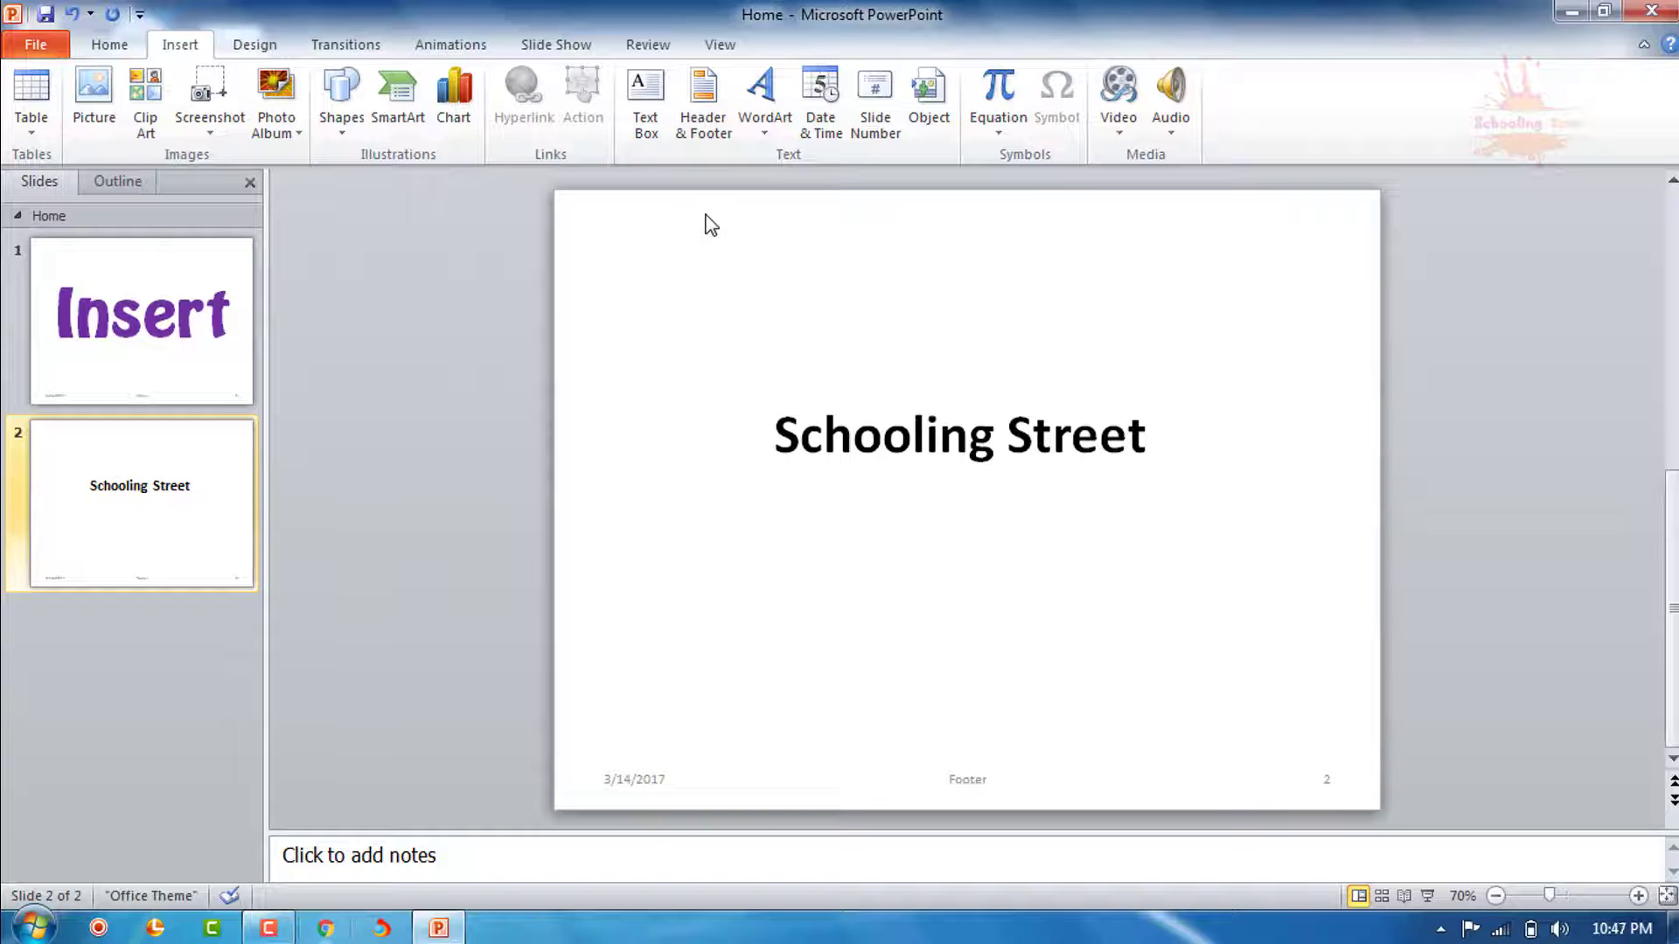
Add a Blank-layout slide 3 after slide 2 and show the WordArt style gallery
left_click(203, 635)
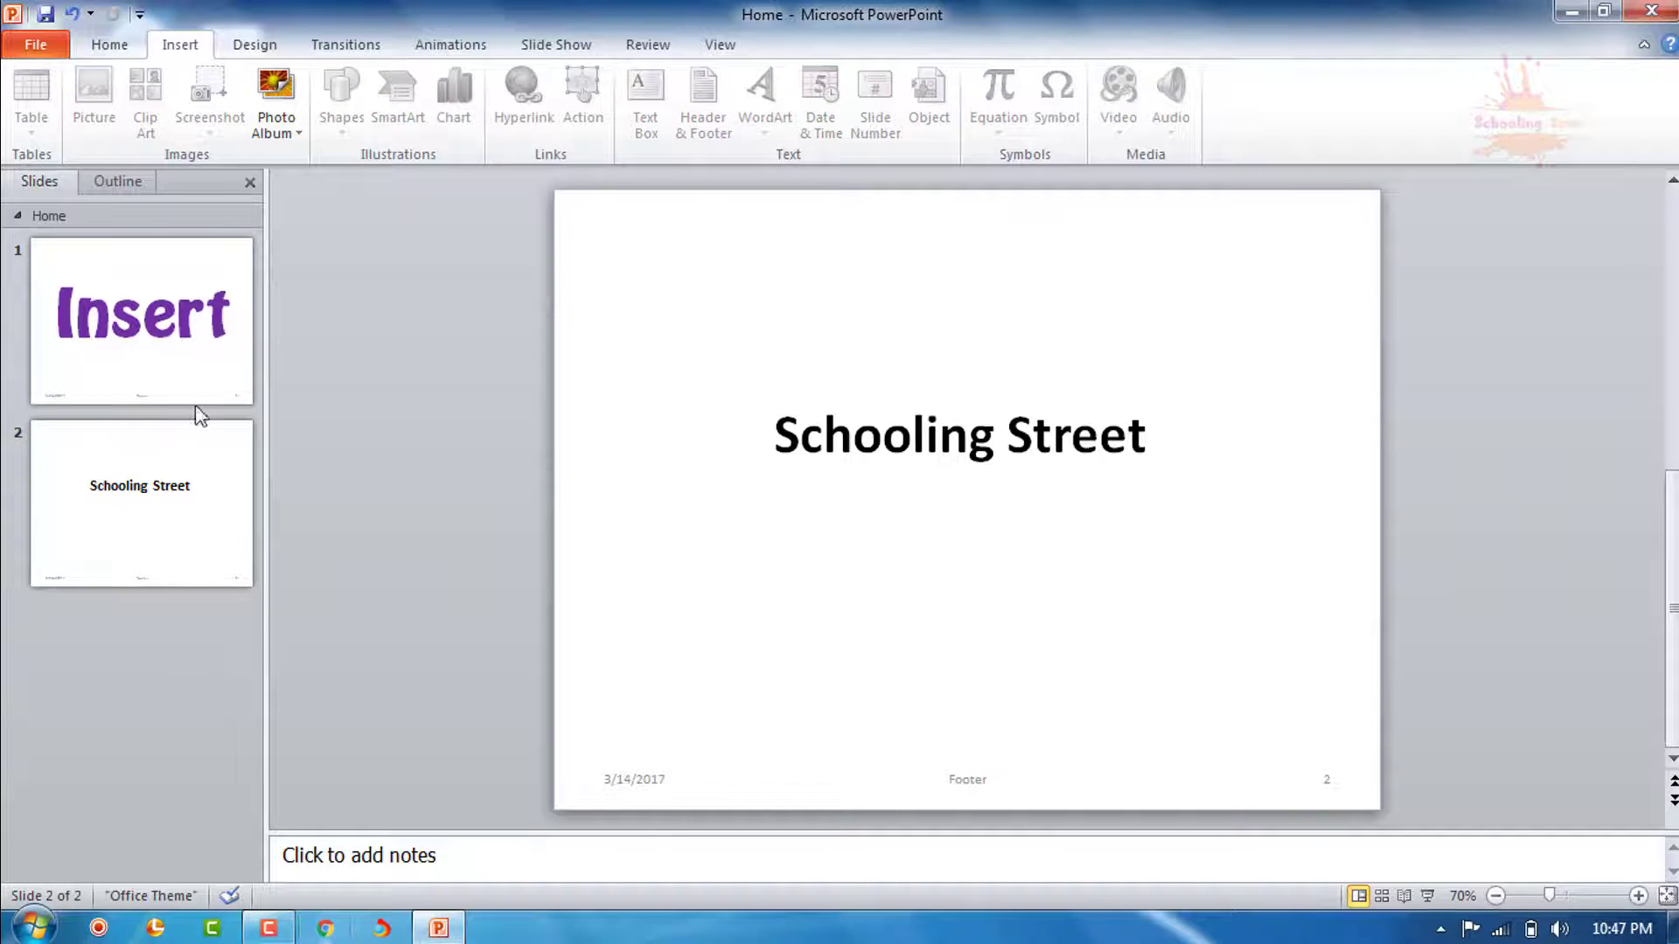
left_click(106, 44)
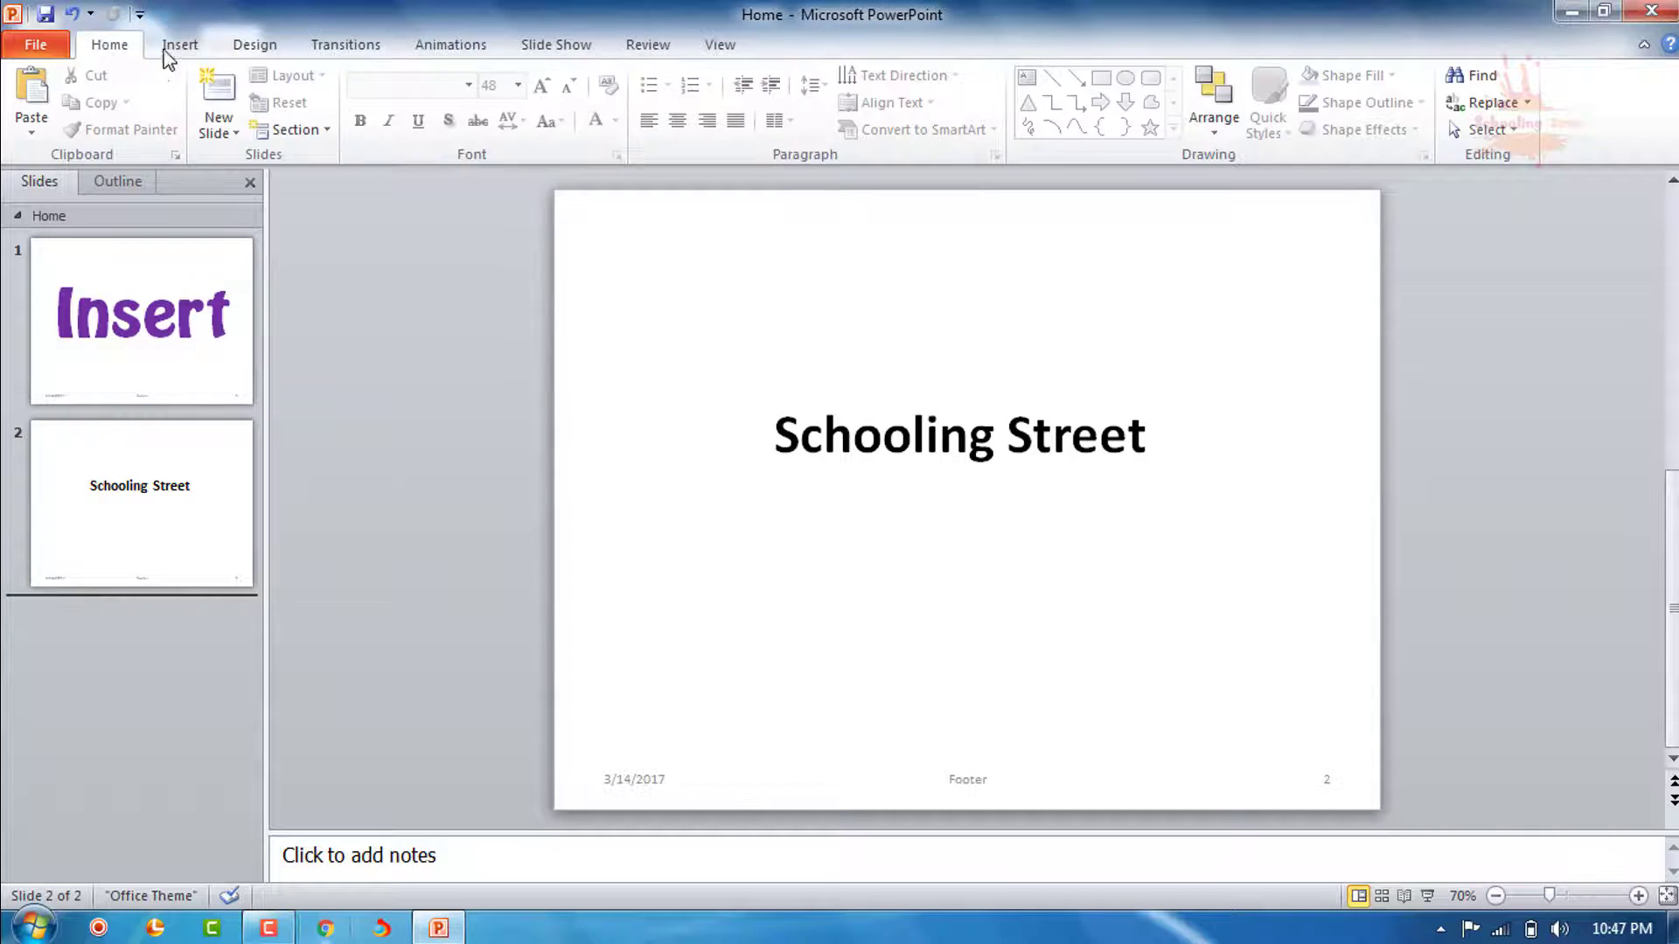
left_click(218, 127)
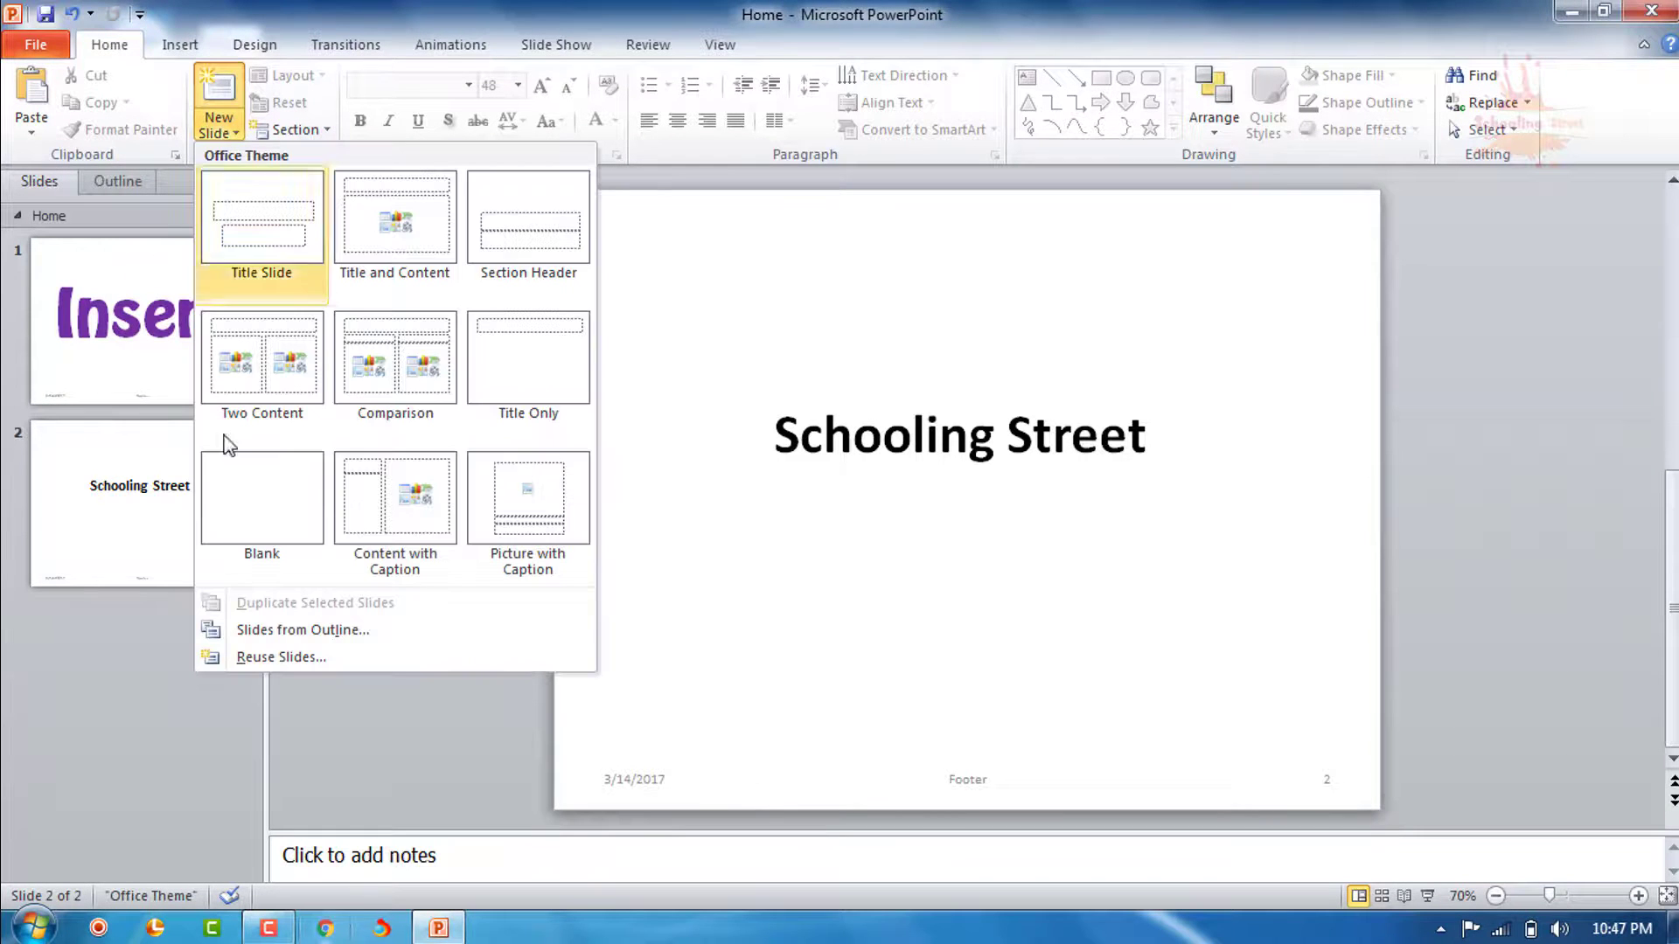
left_click(225, 524)
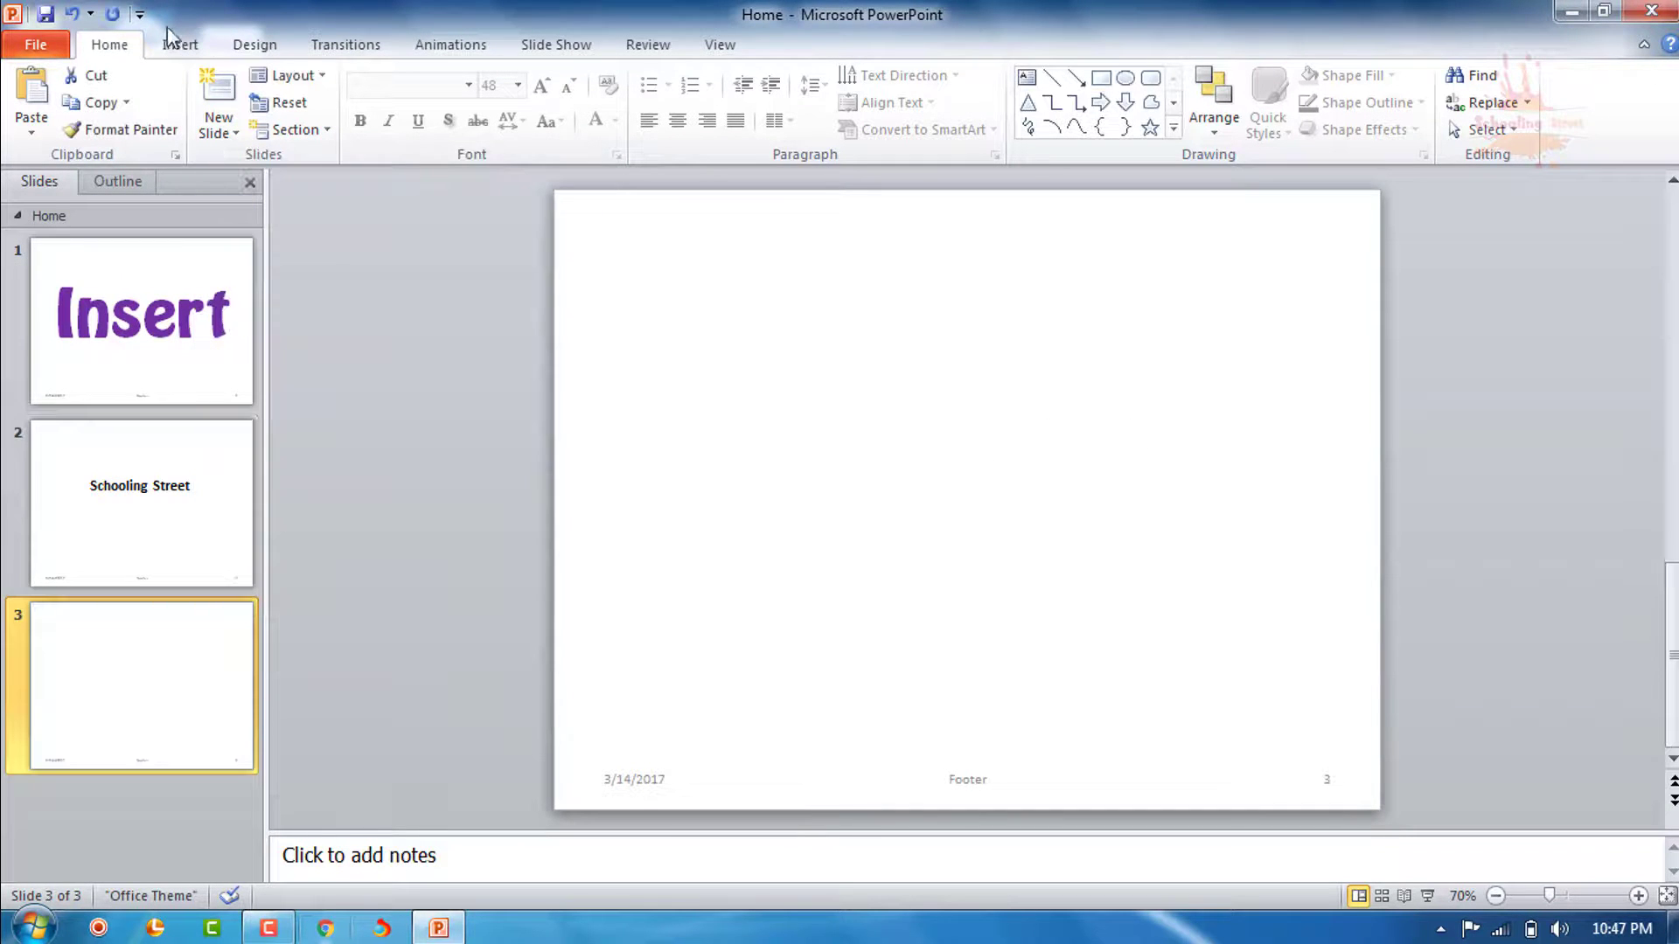
left_click(179, 44)
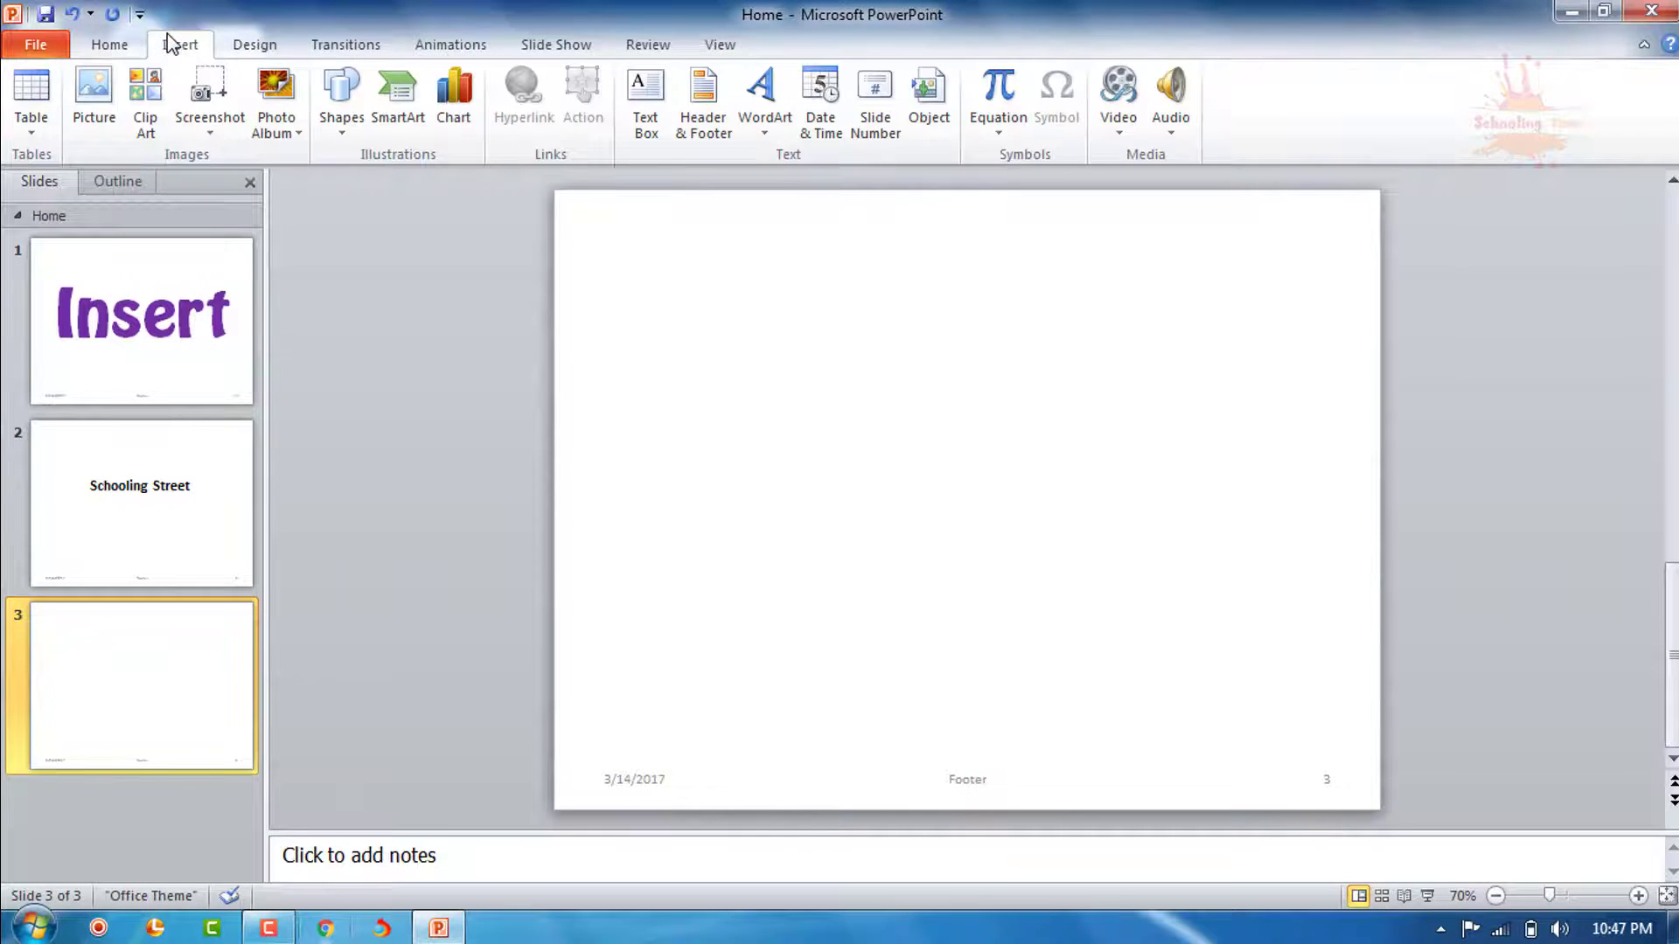
left_click(767, 139)
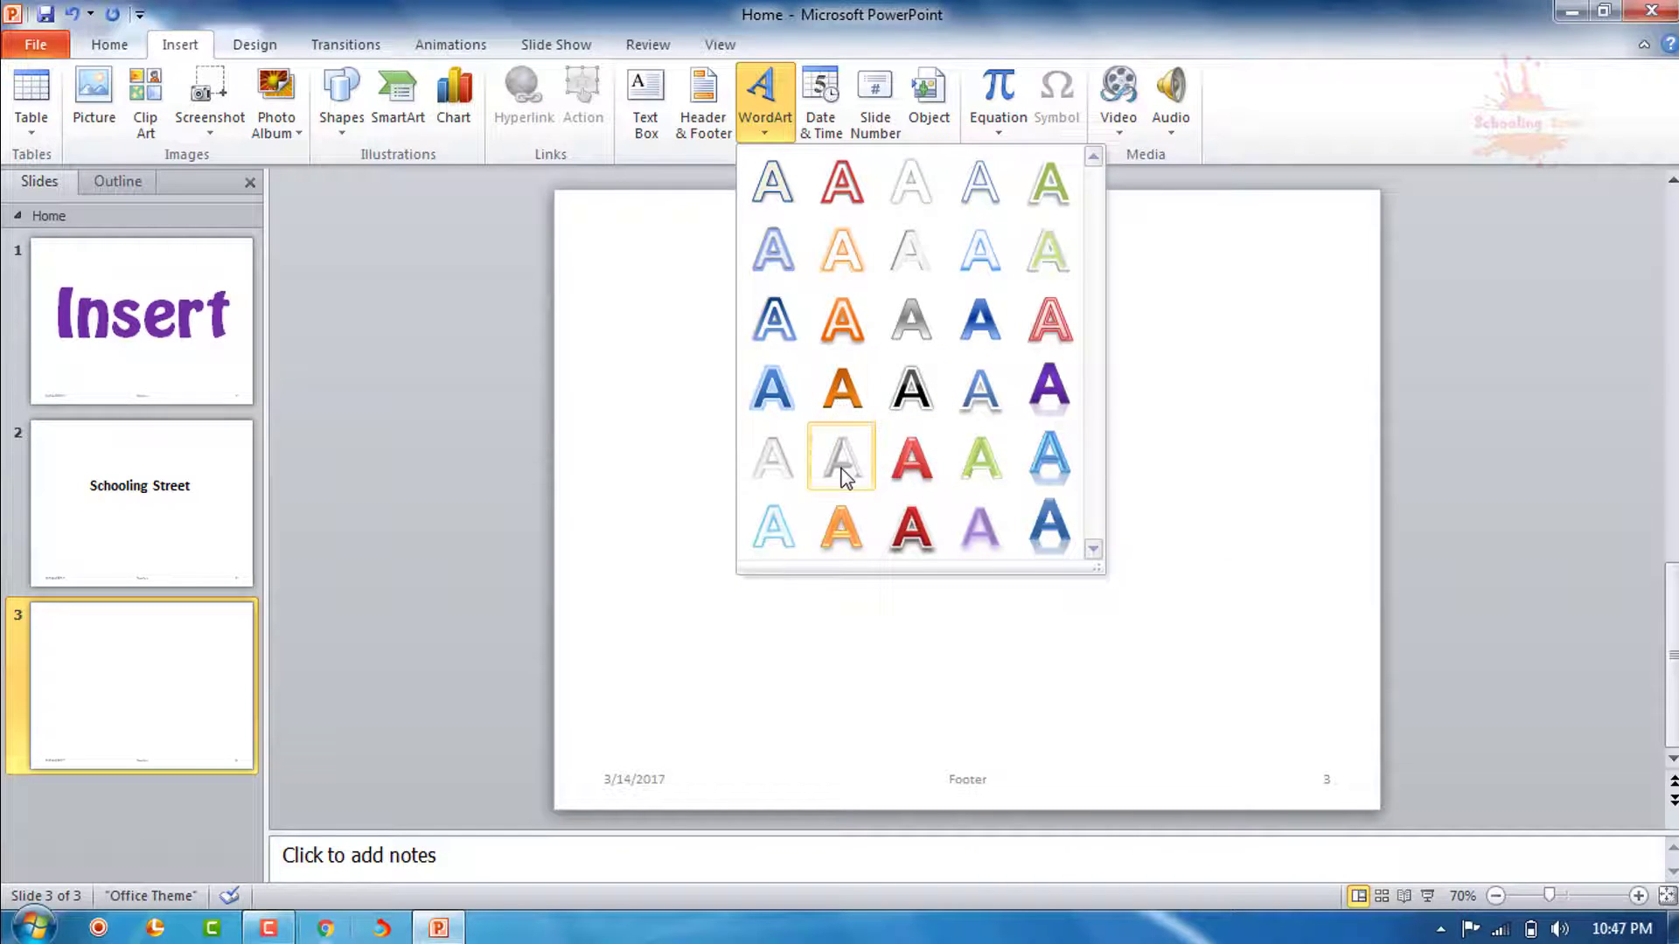
Add WordArt 'Insert' on slide 3, styled Fill - Blue, Accent 1, Plastic Bevel, Reflection
left_click(907, 460)
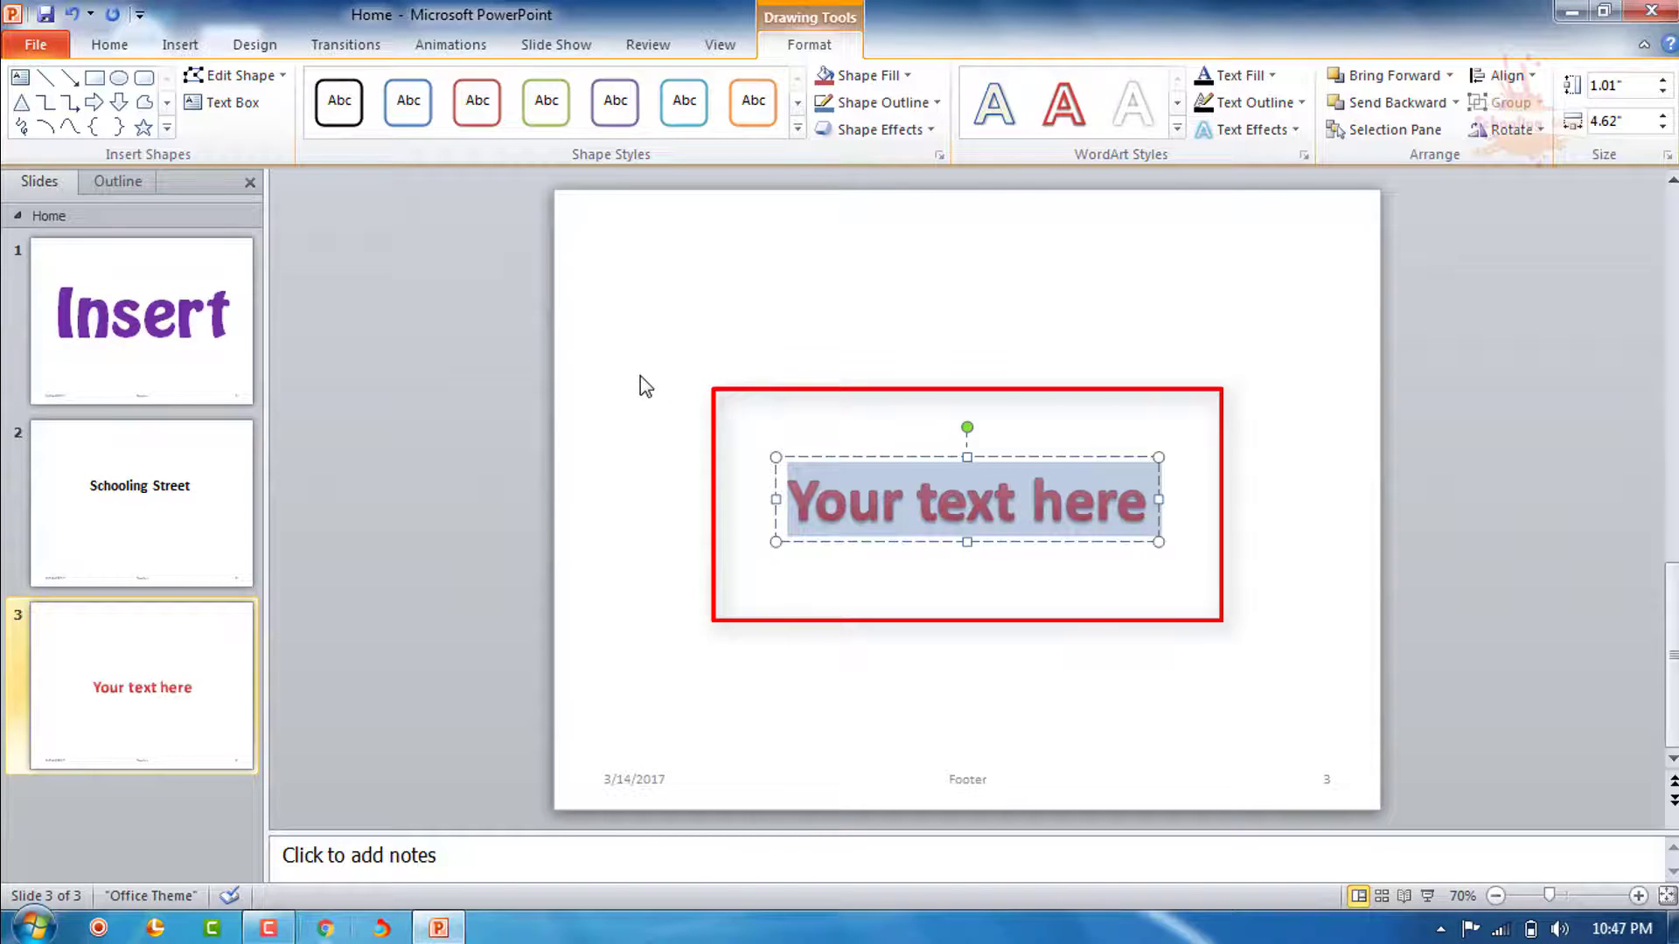
type("Insert")
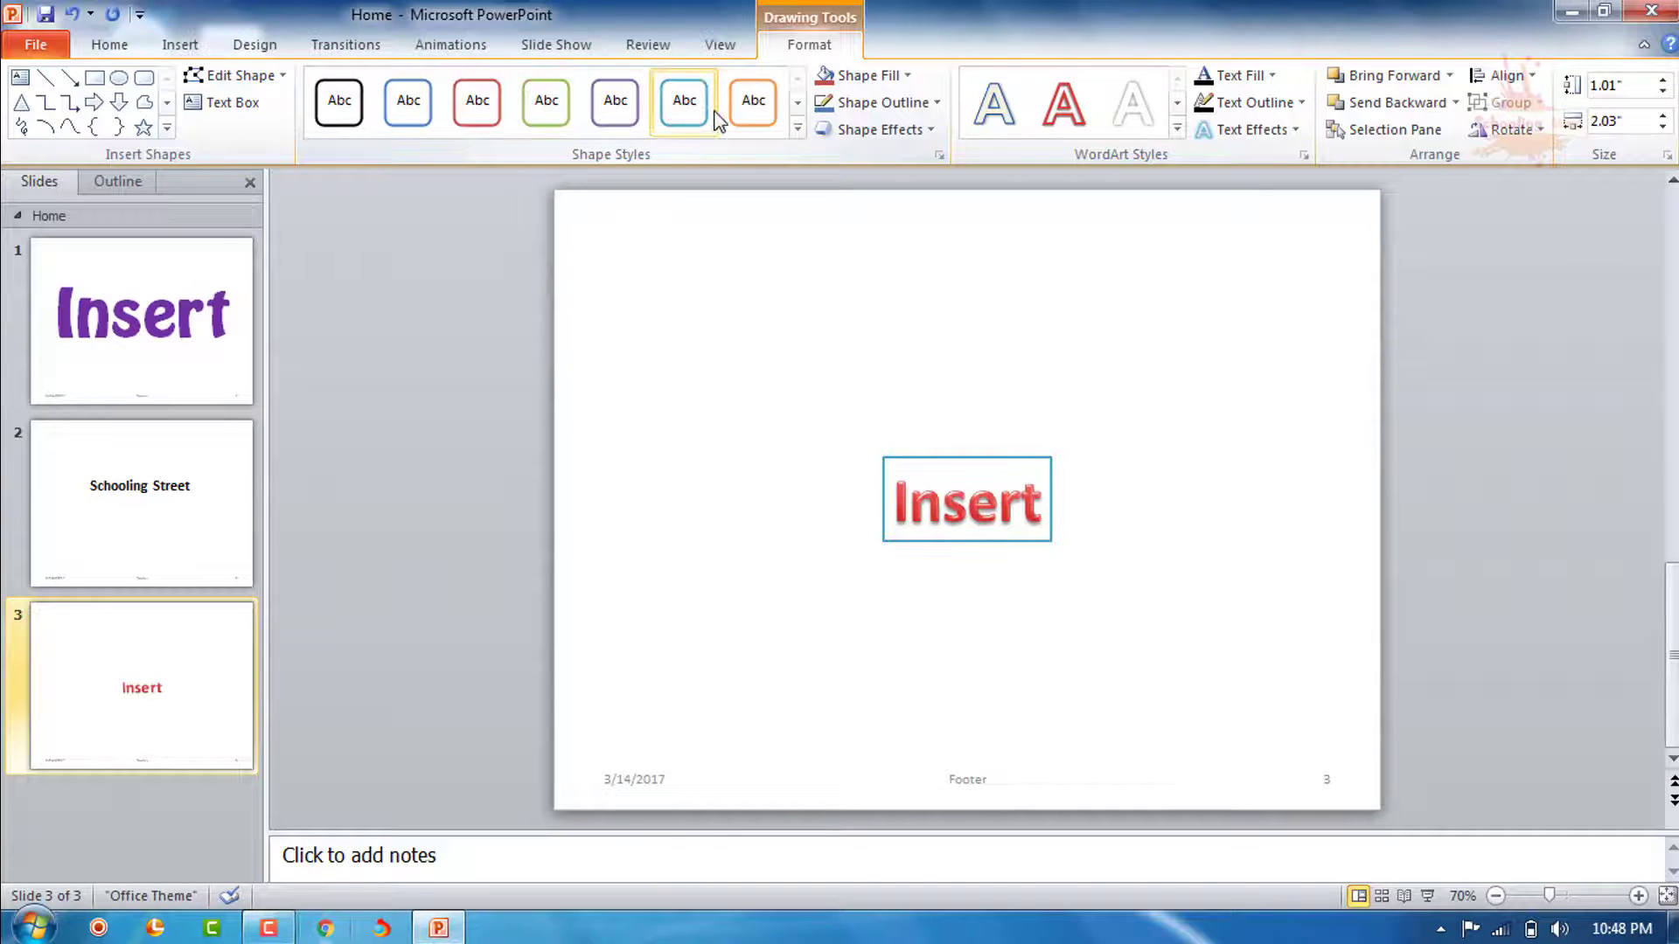
left_click(1176, 103)
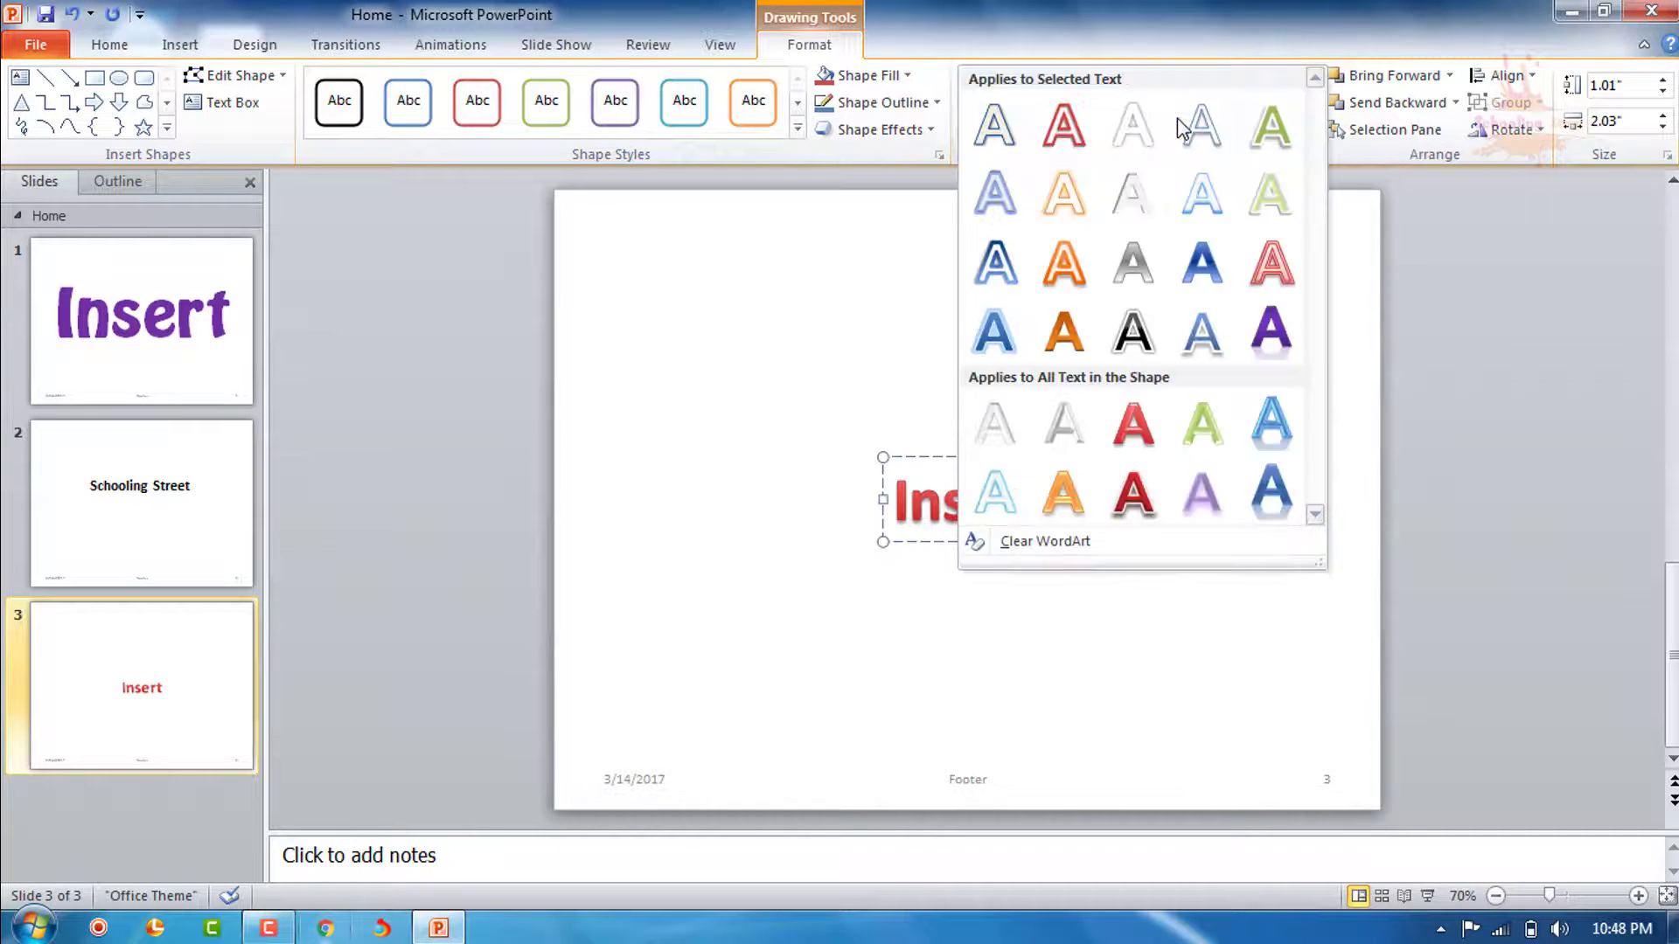
left_click(1177, 129)
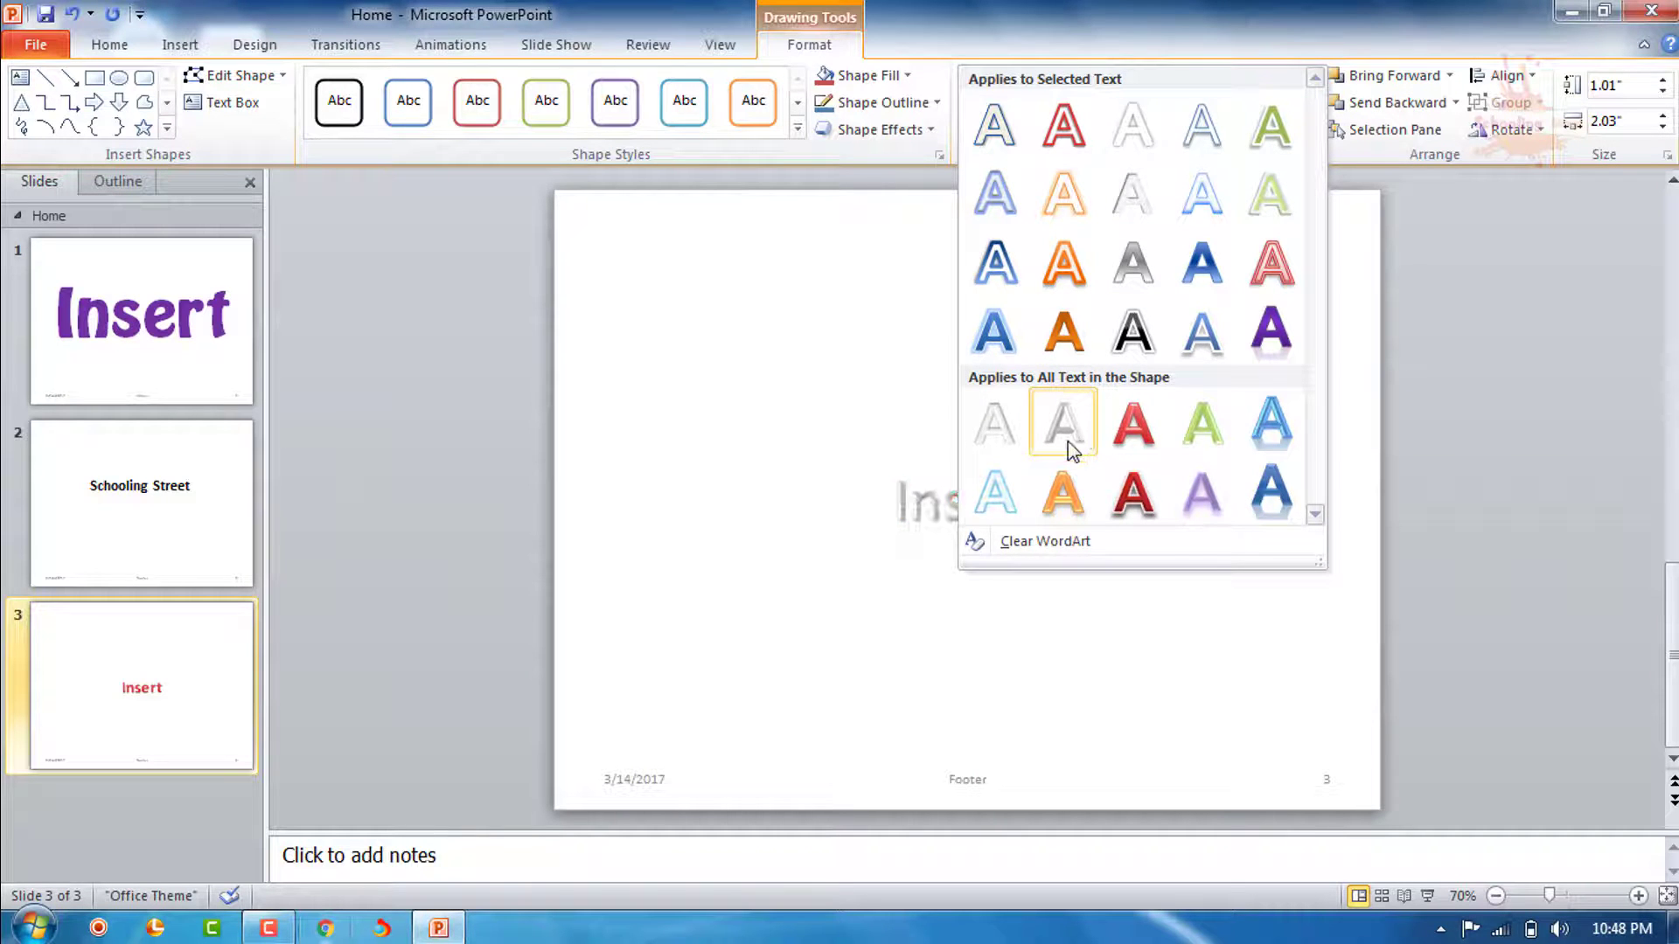
left_click(1258, 434)
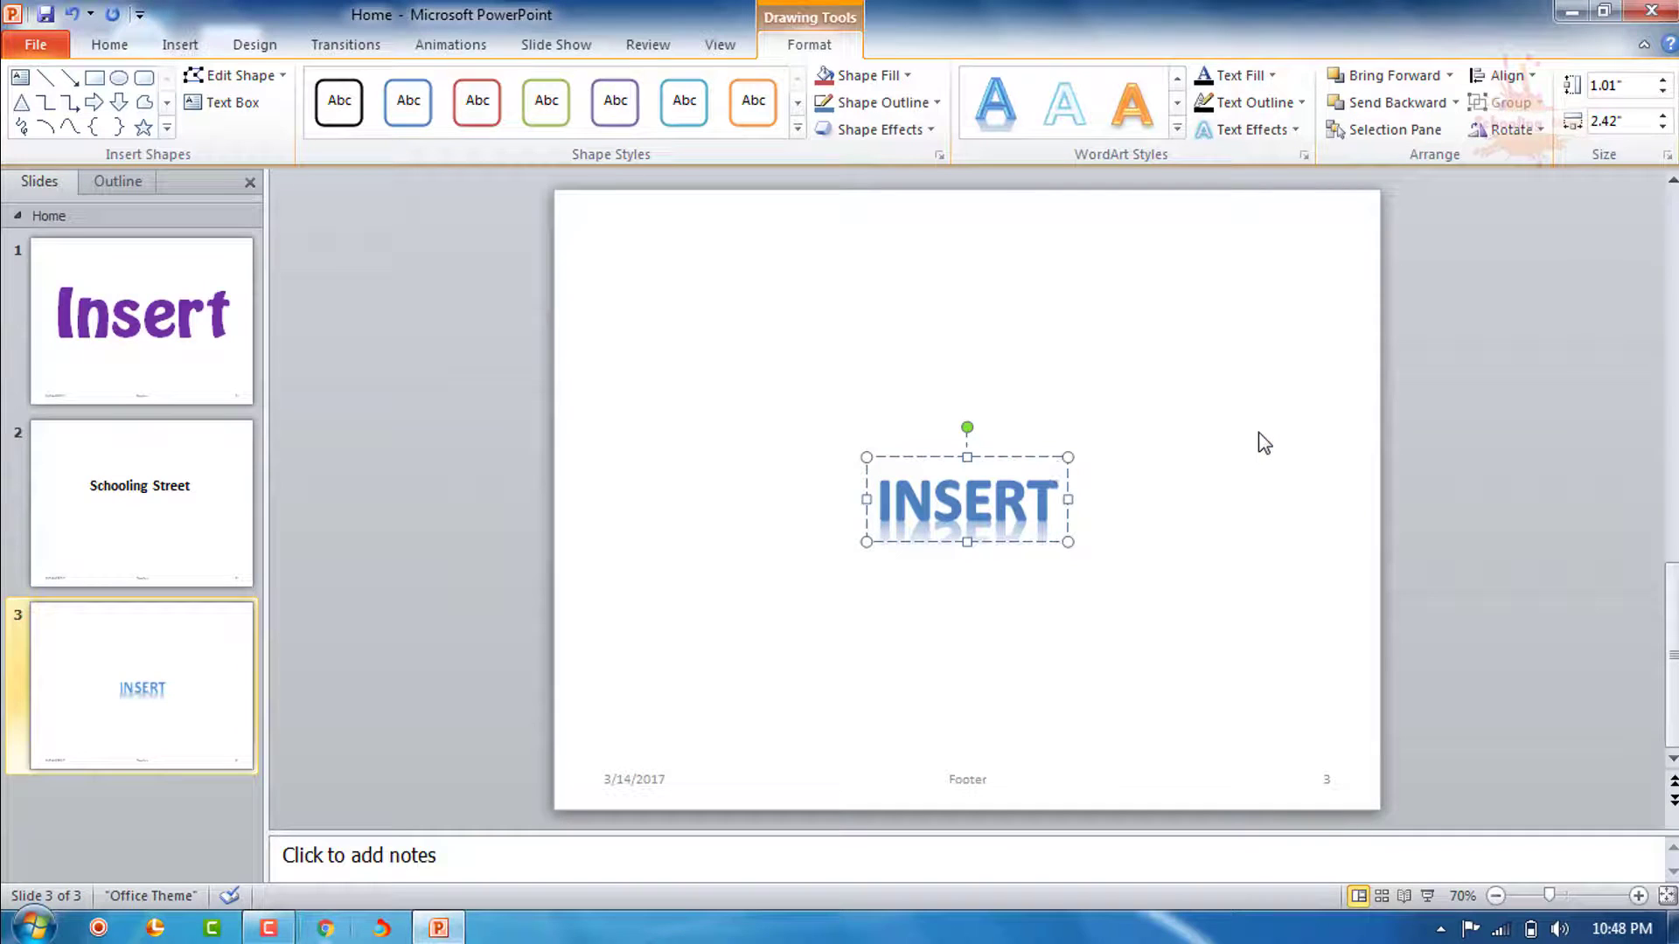
Deselect the WordArt and add a Blank-layout slide 4 after slide 3
left_click(398, 330)
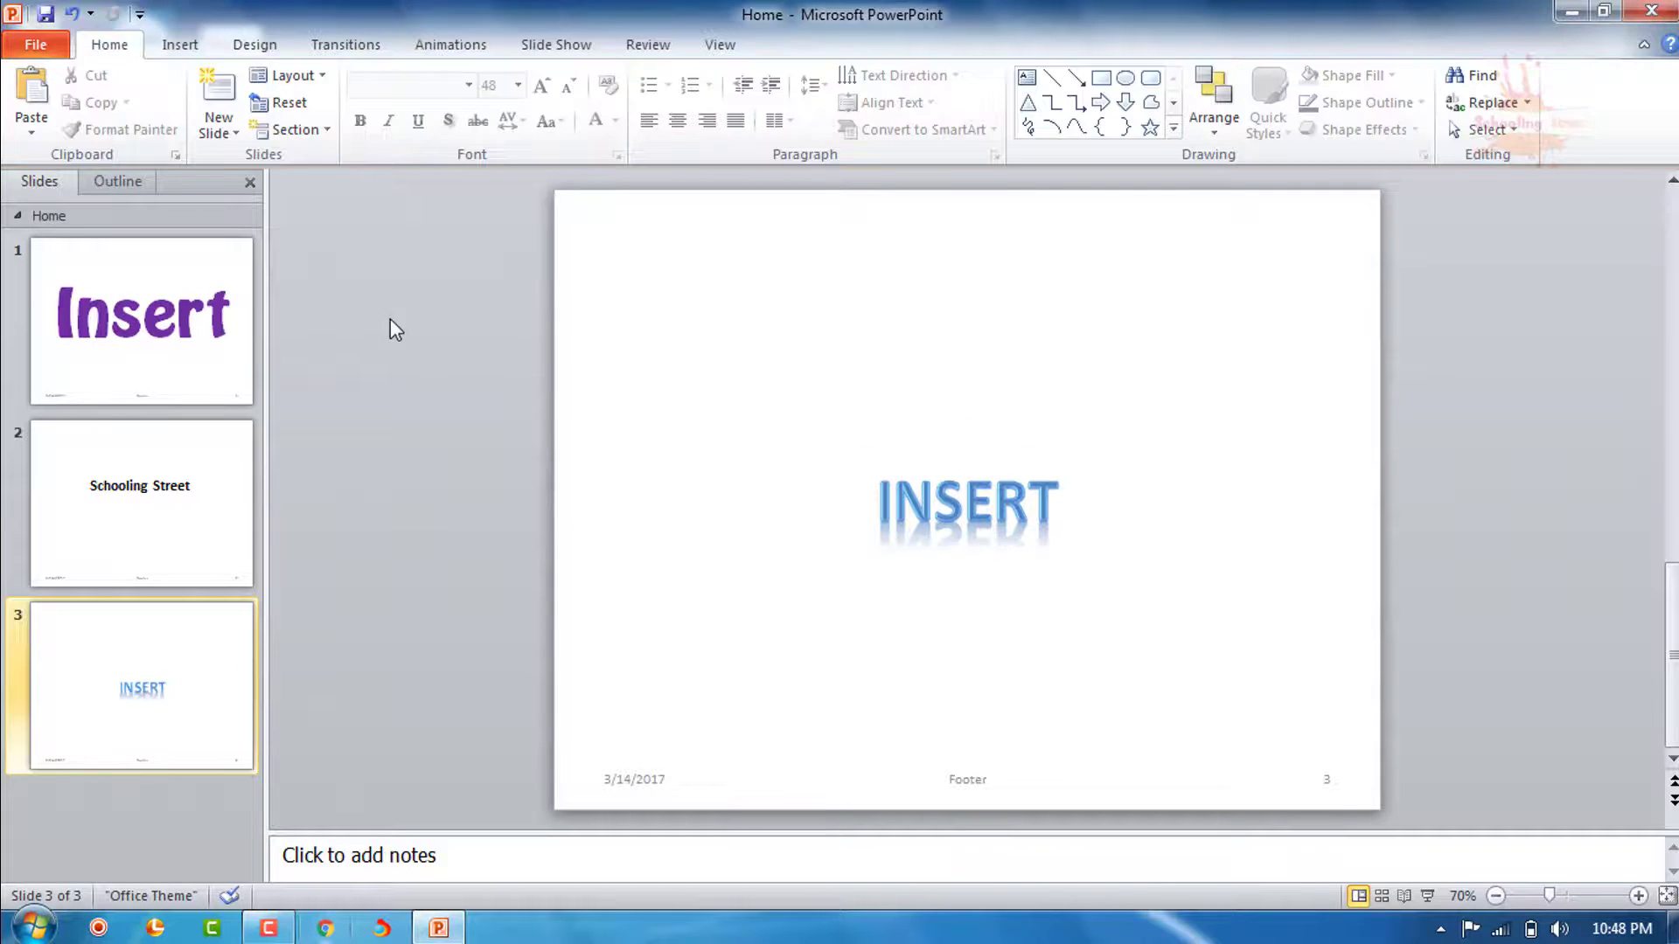
left_click(175, 44)
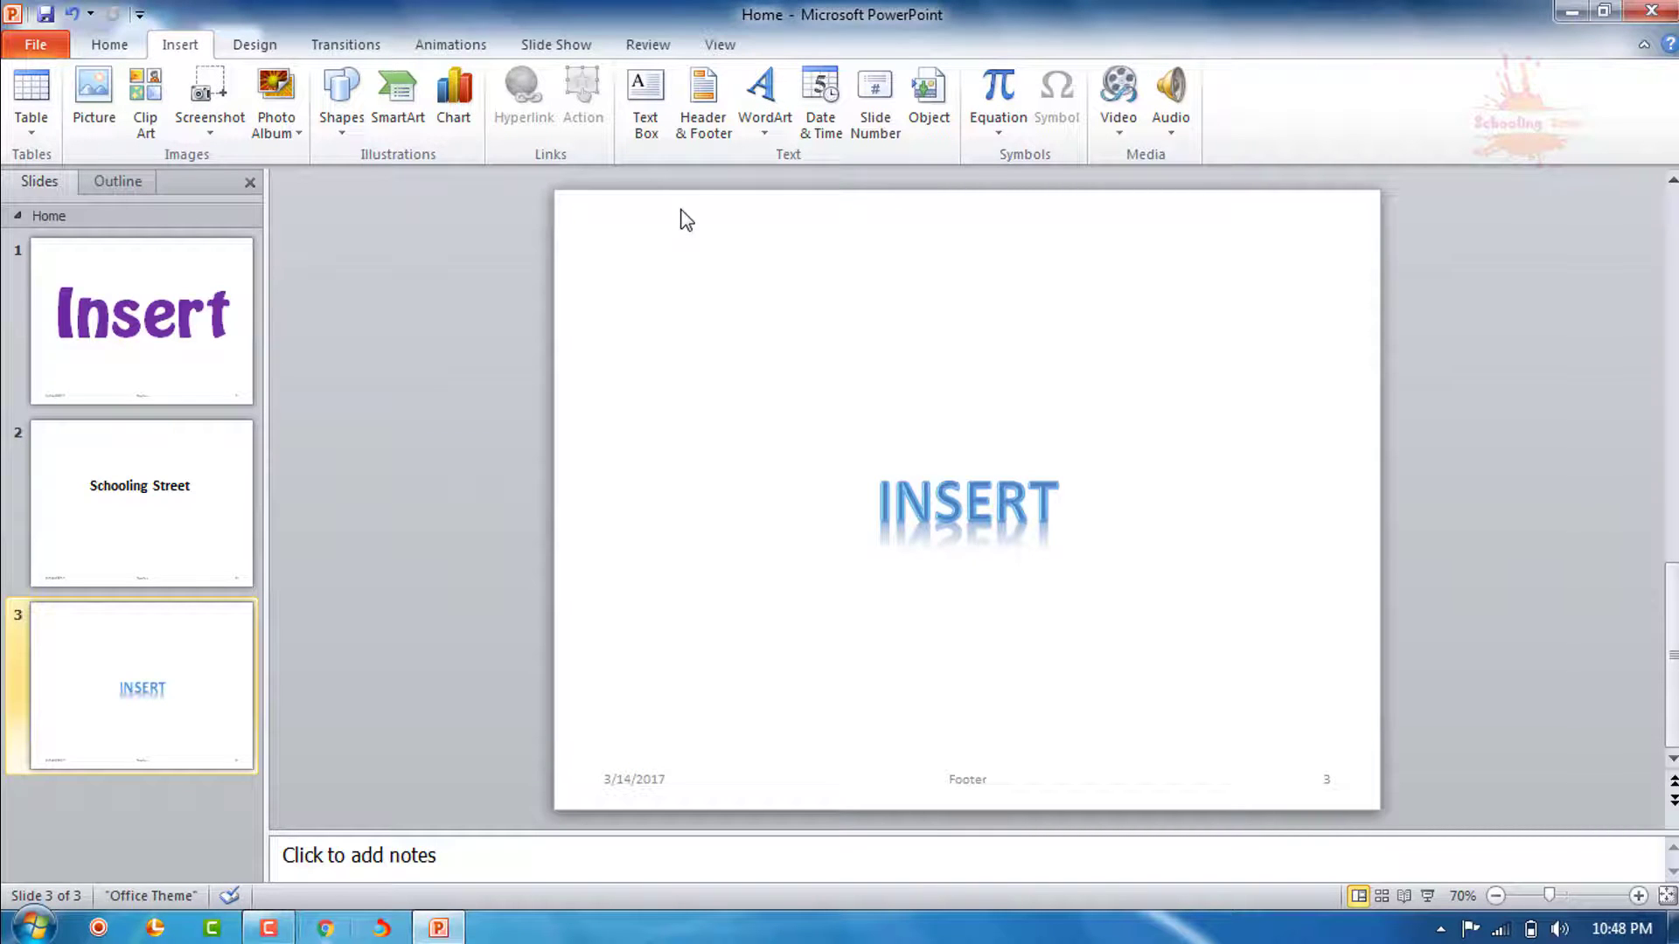
left_click(220, 812)
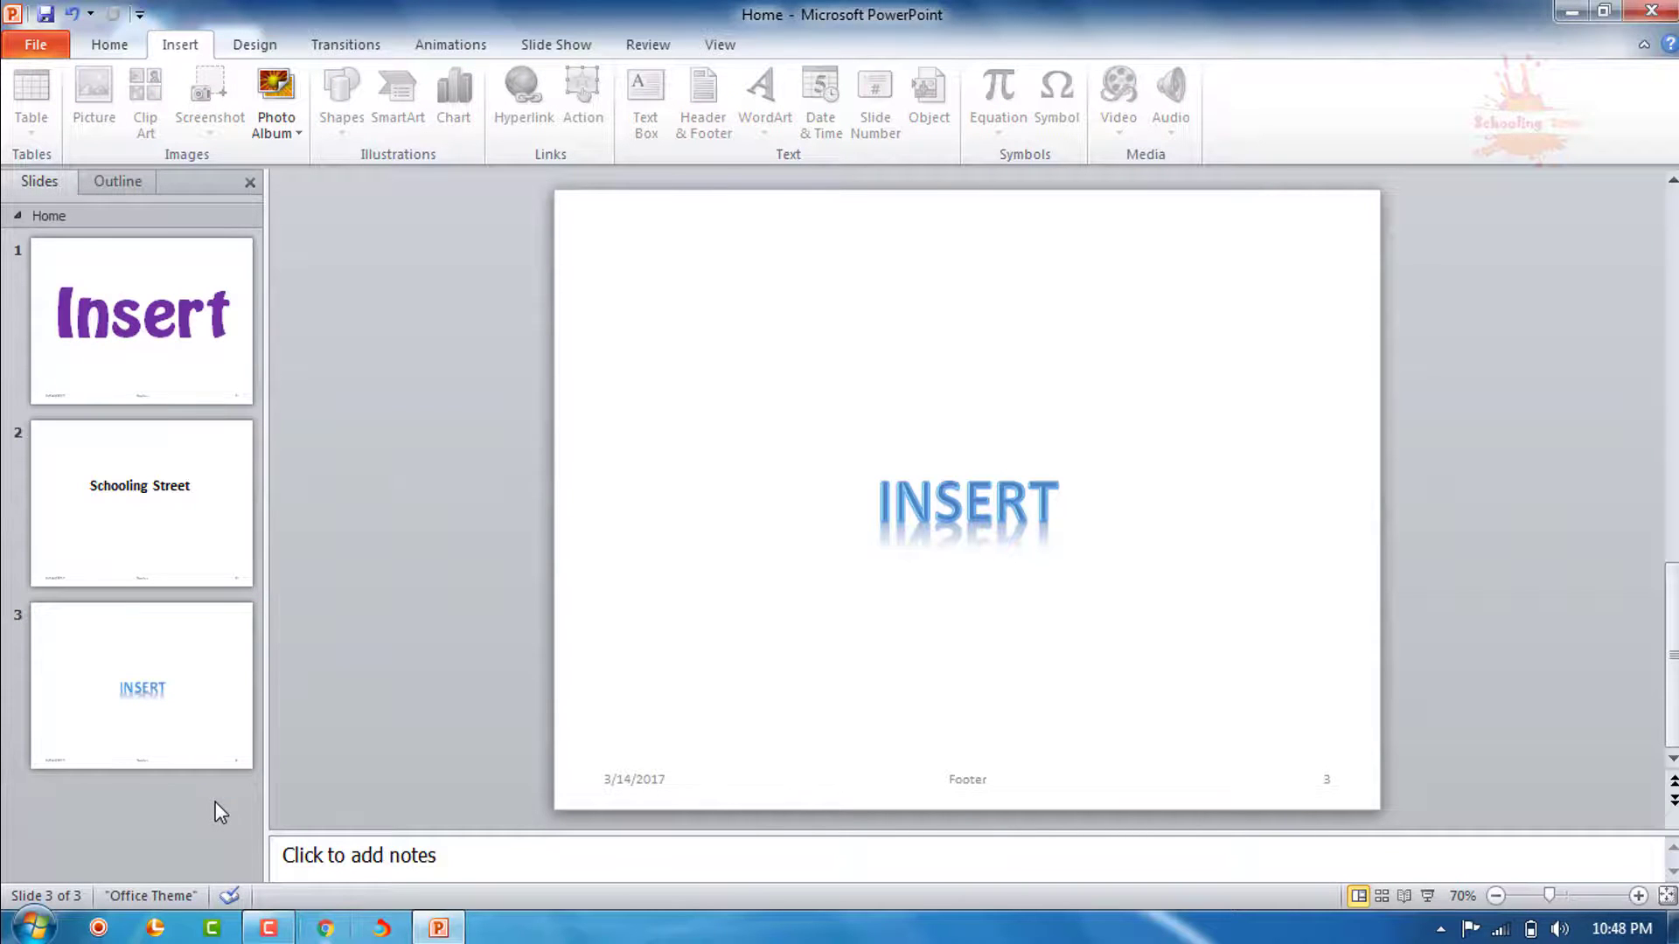
left_click(131, 51)
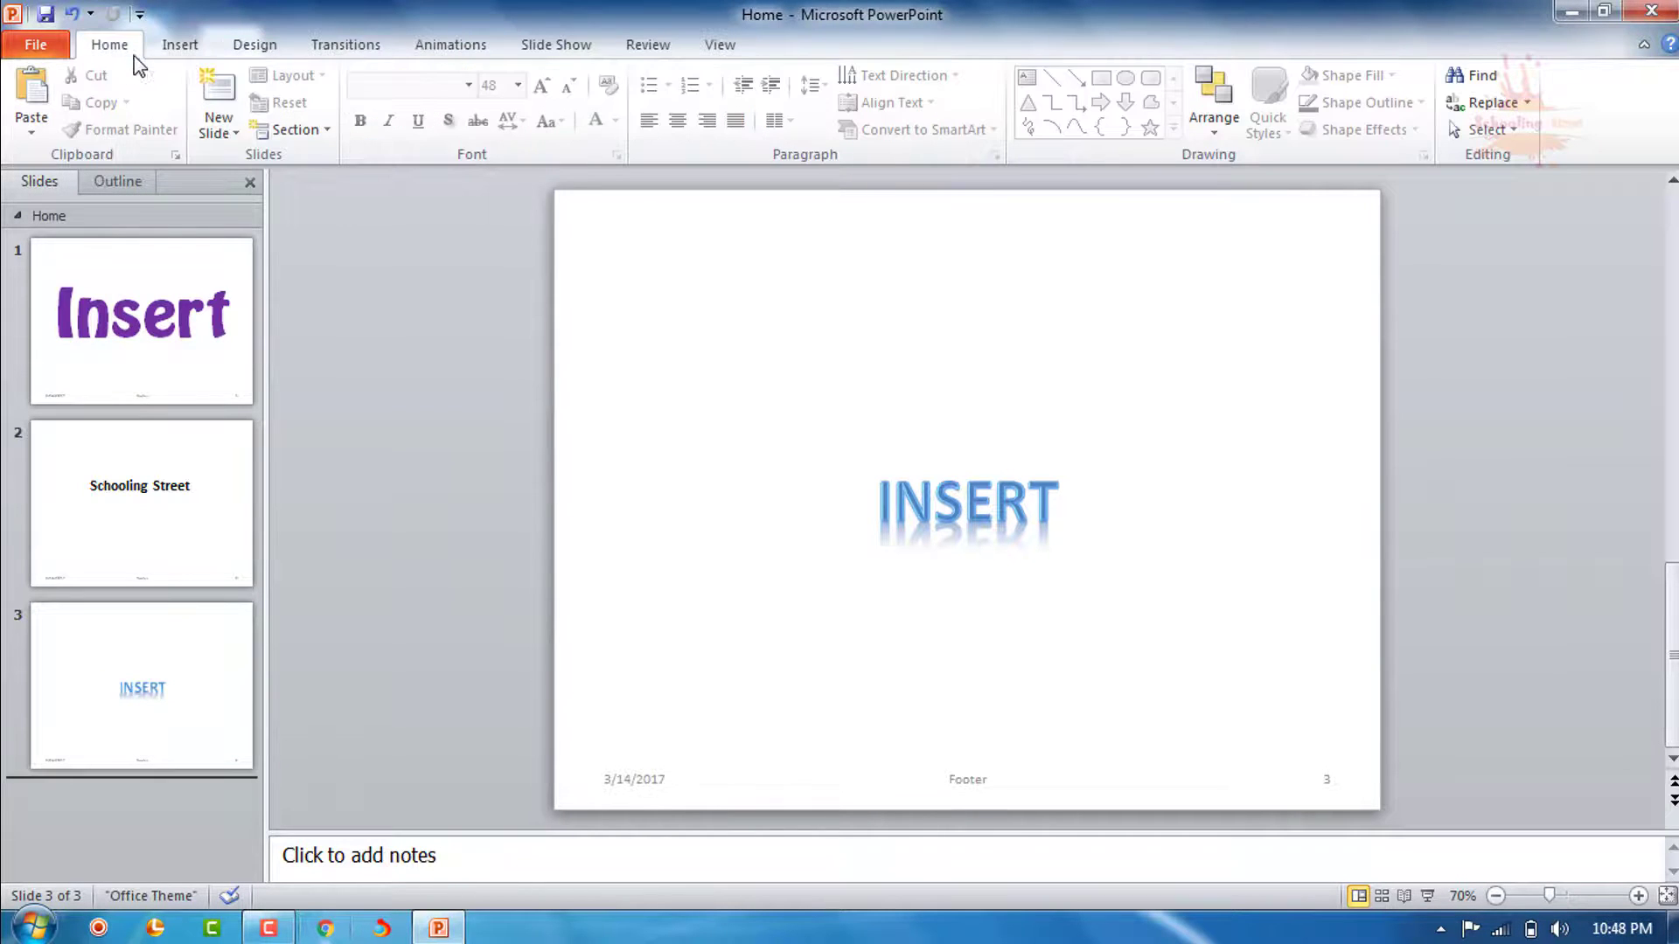
left_click(225, 131)
left_click(260, 495)
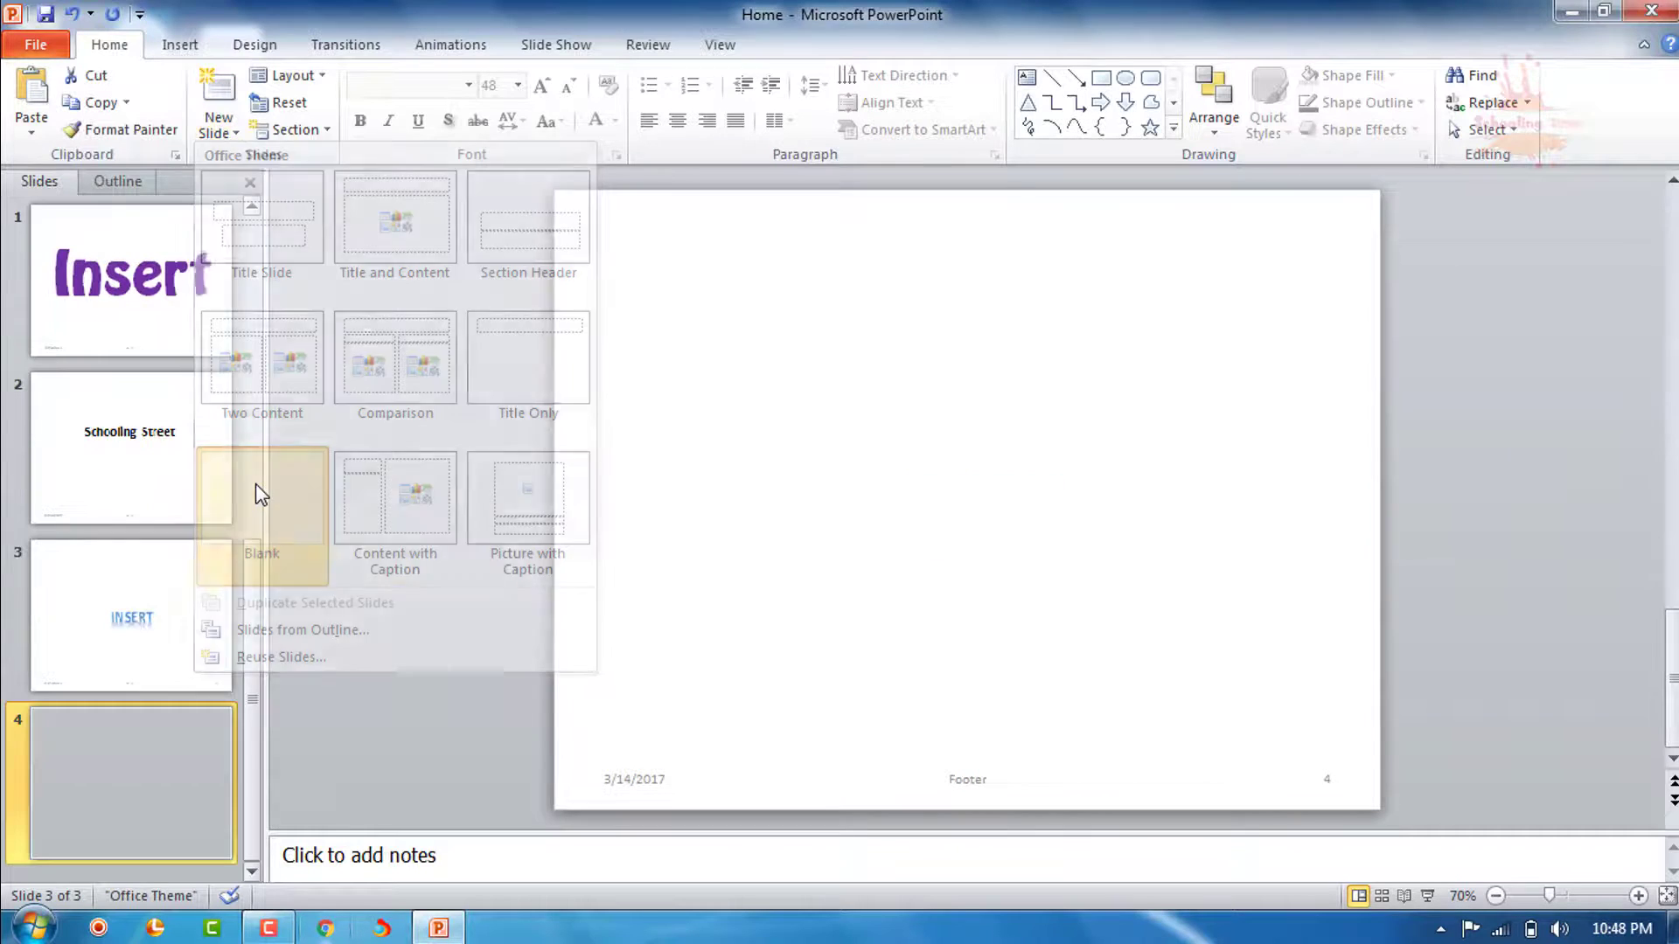
left_click(173, 44)
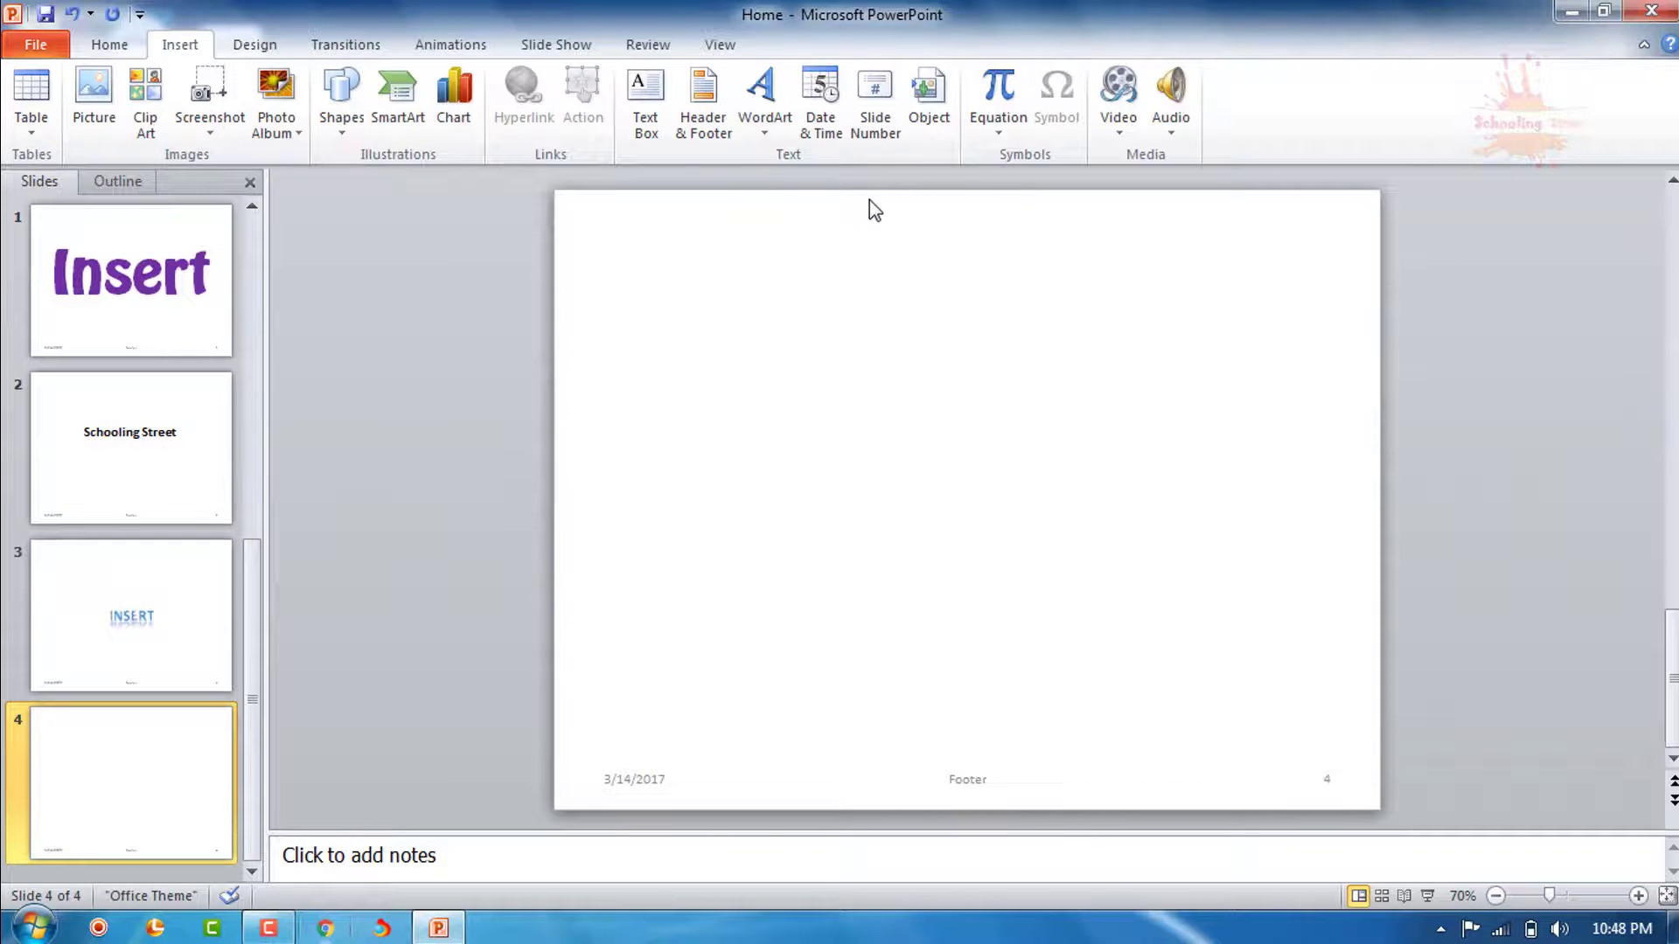
Embed a newly created Microsoft Excel Worksheet object on slide 4
left_click(933, 111)
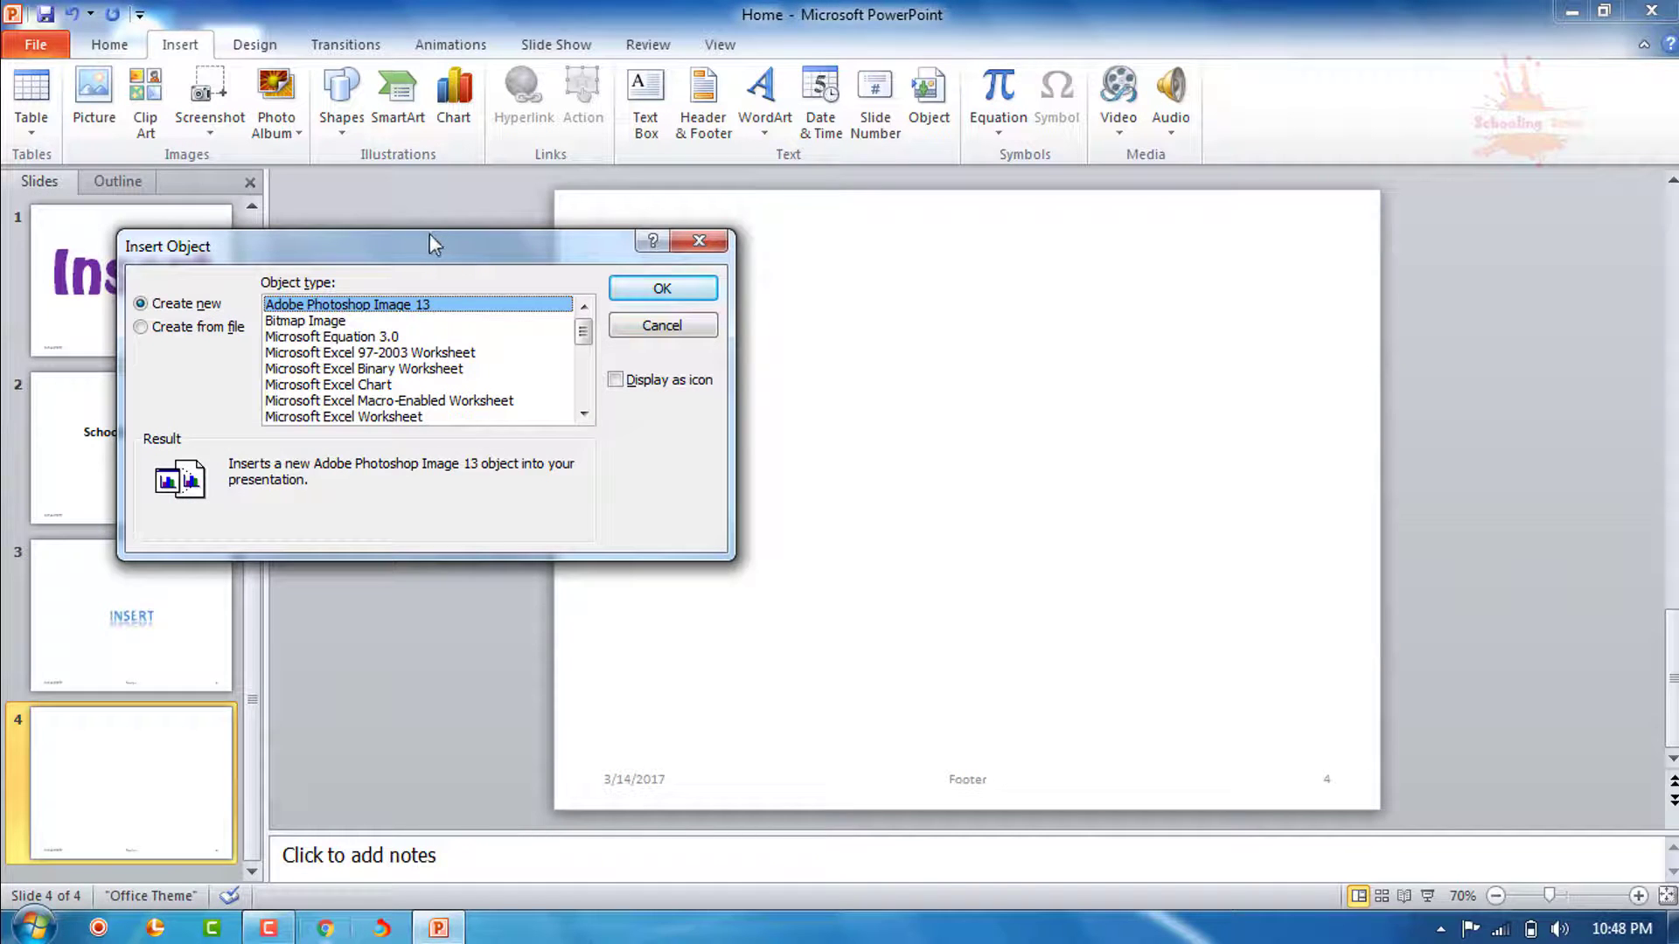
mouse_move(428, 234)
left_mouse_down()
mouse_move(1128, 235)
mouse_move(933, 292)
left_mouse_up()
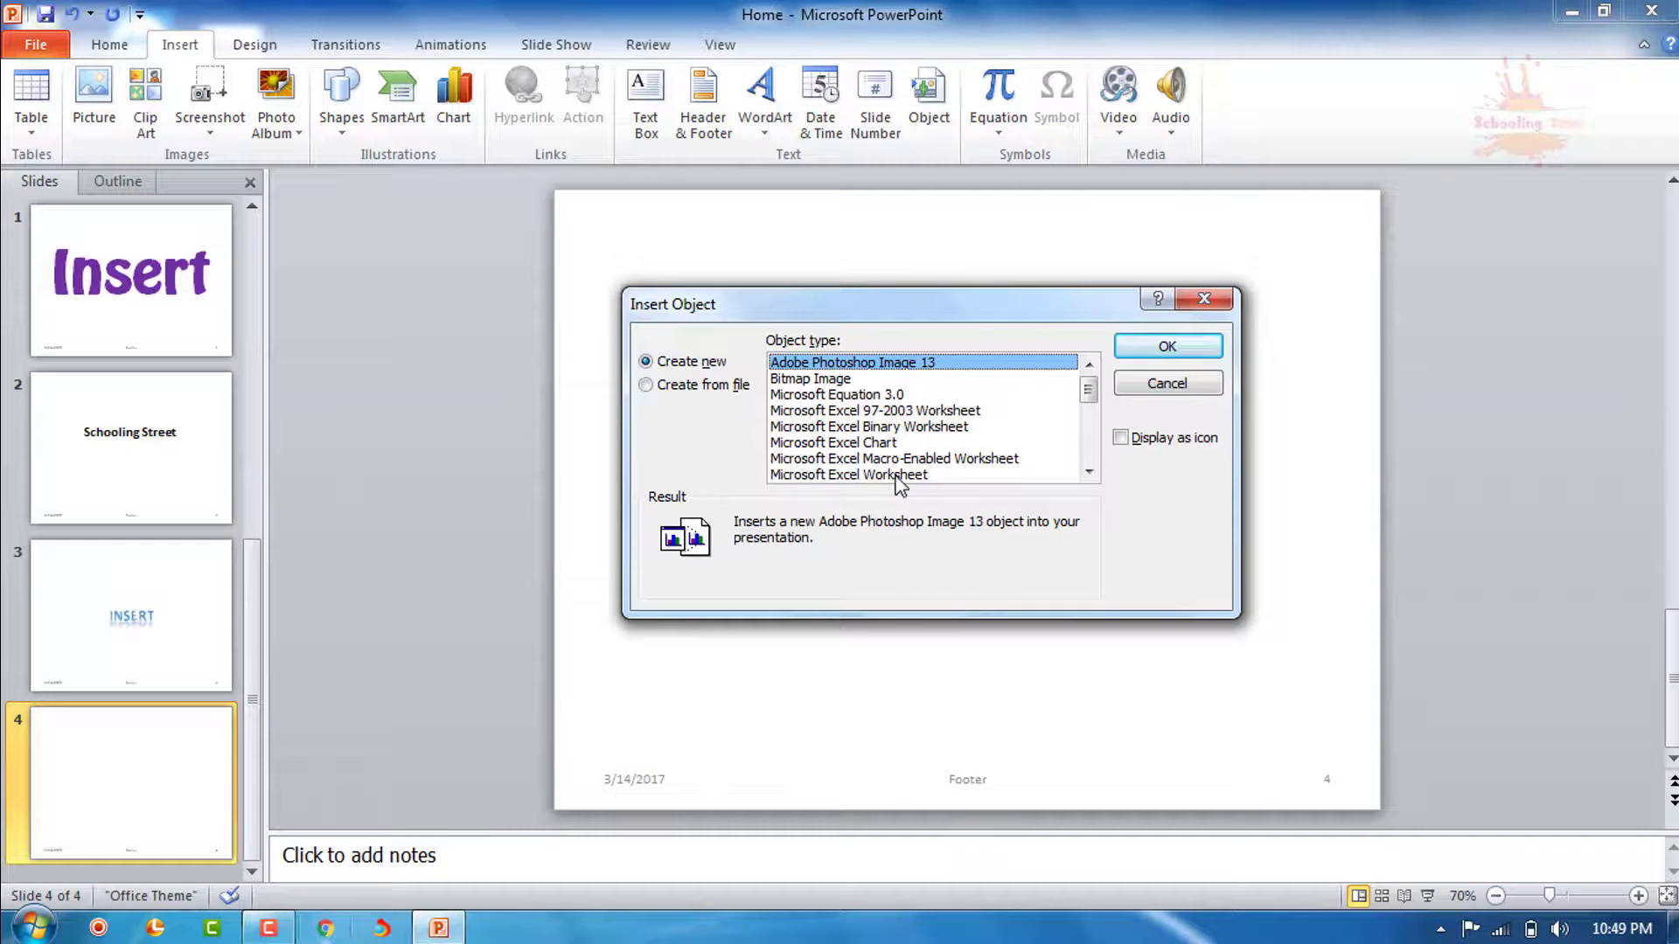
left_click(895, 477)
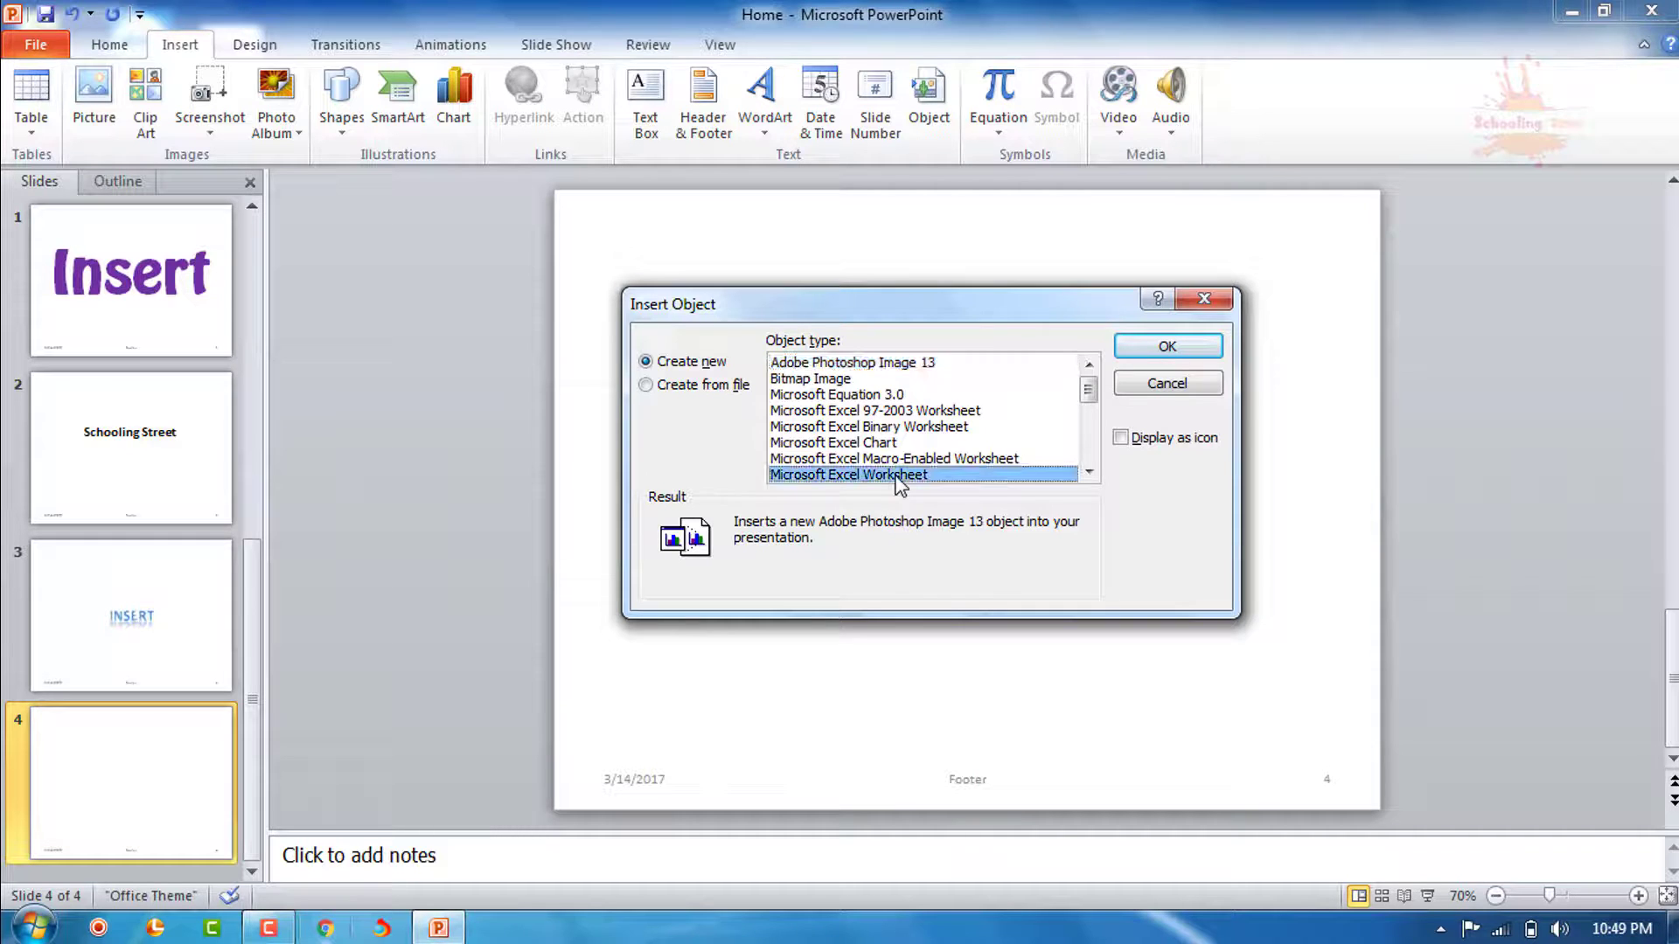
left_click(1159, 346)
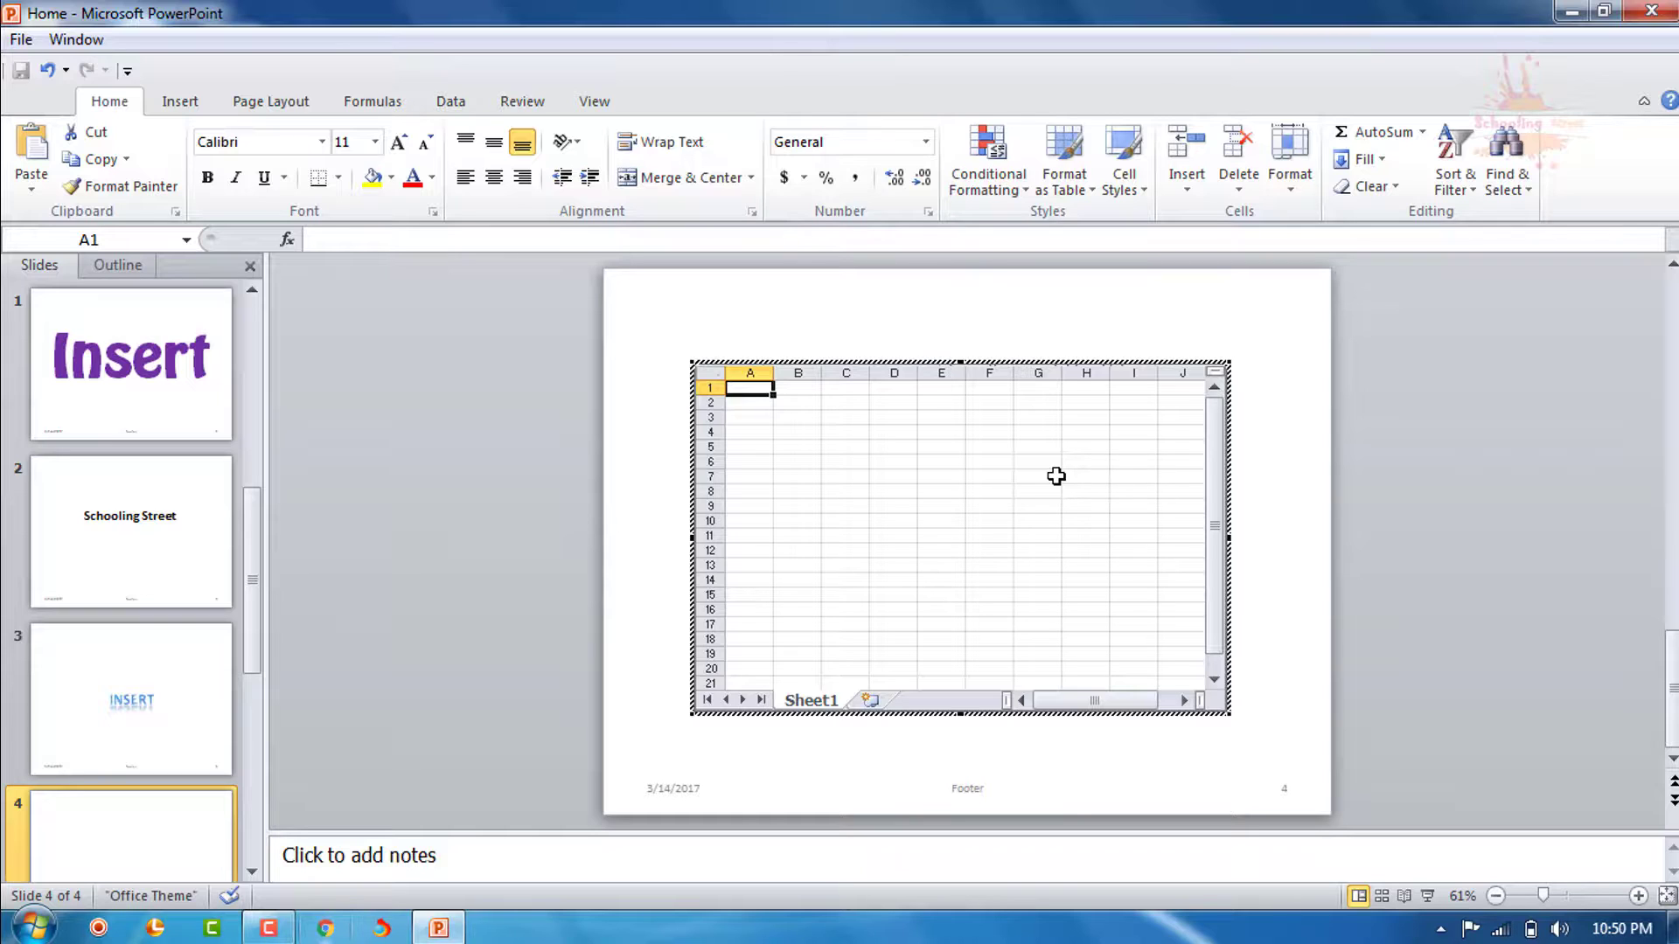
Exit worksheet editing and deselect it, leaving the empty grid on slide 4
left_click(662, 529)
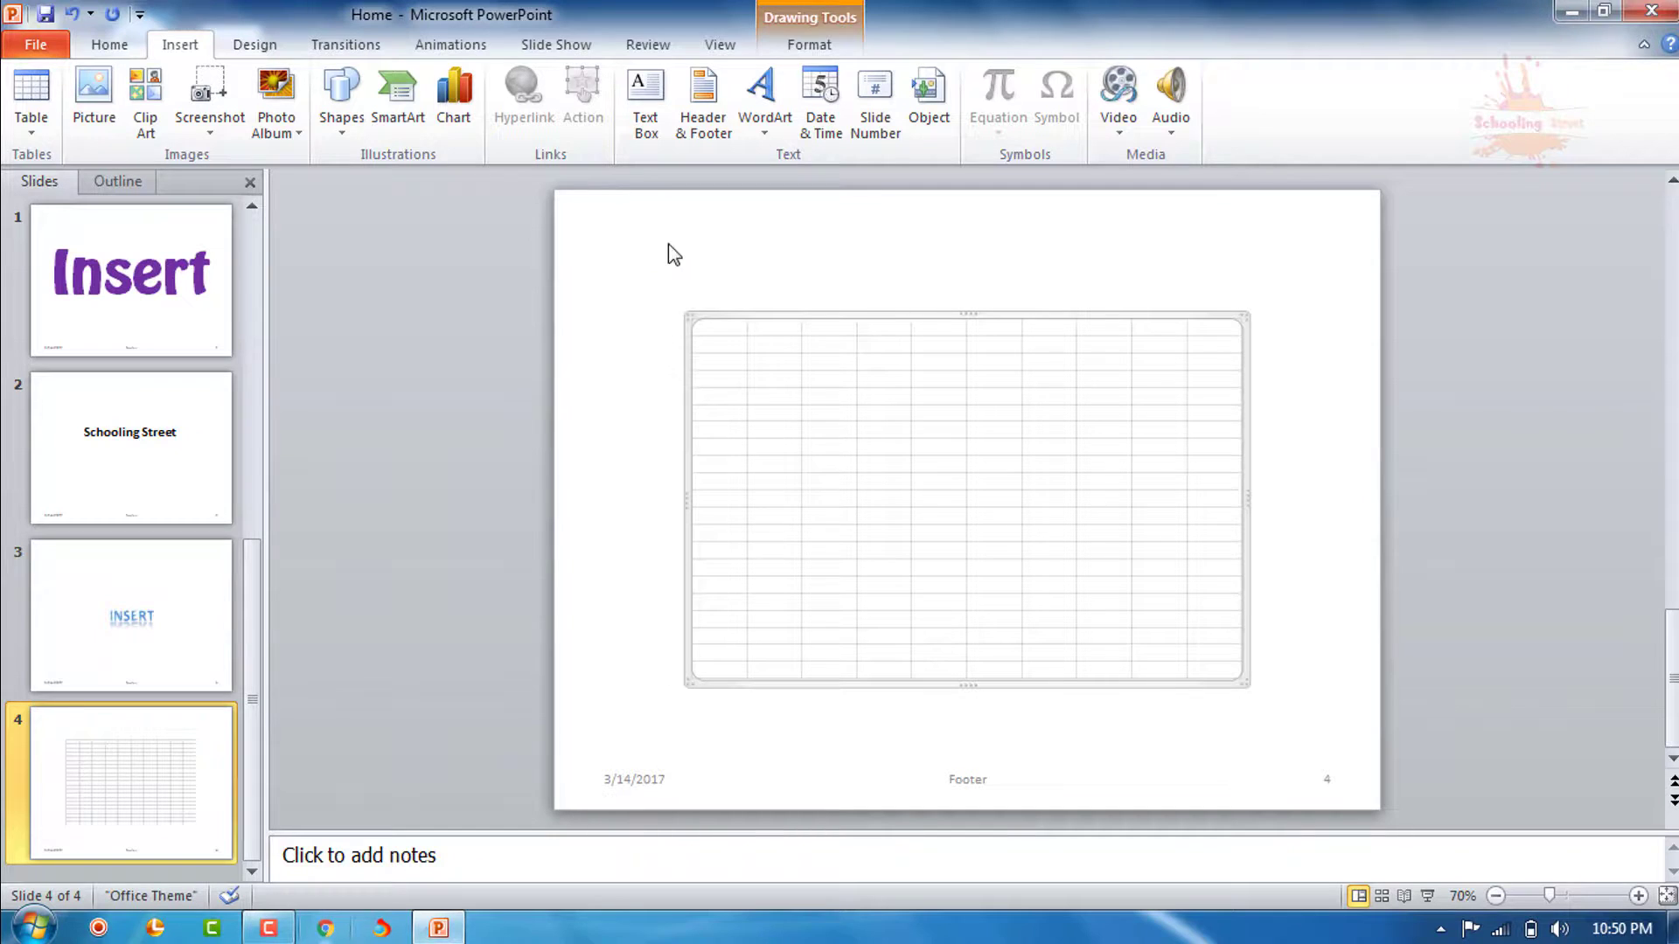
left_click(698, 271)
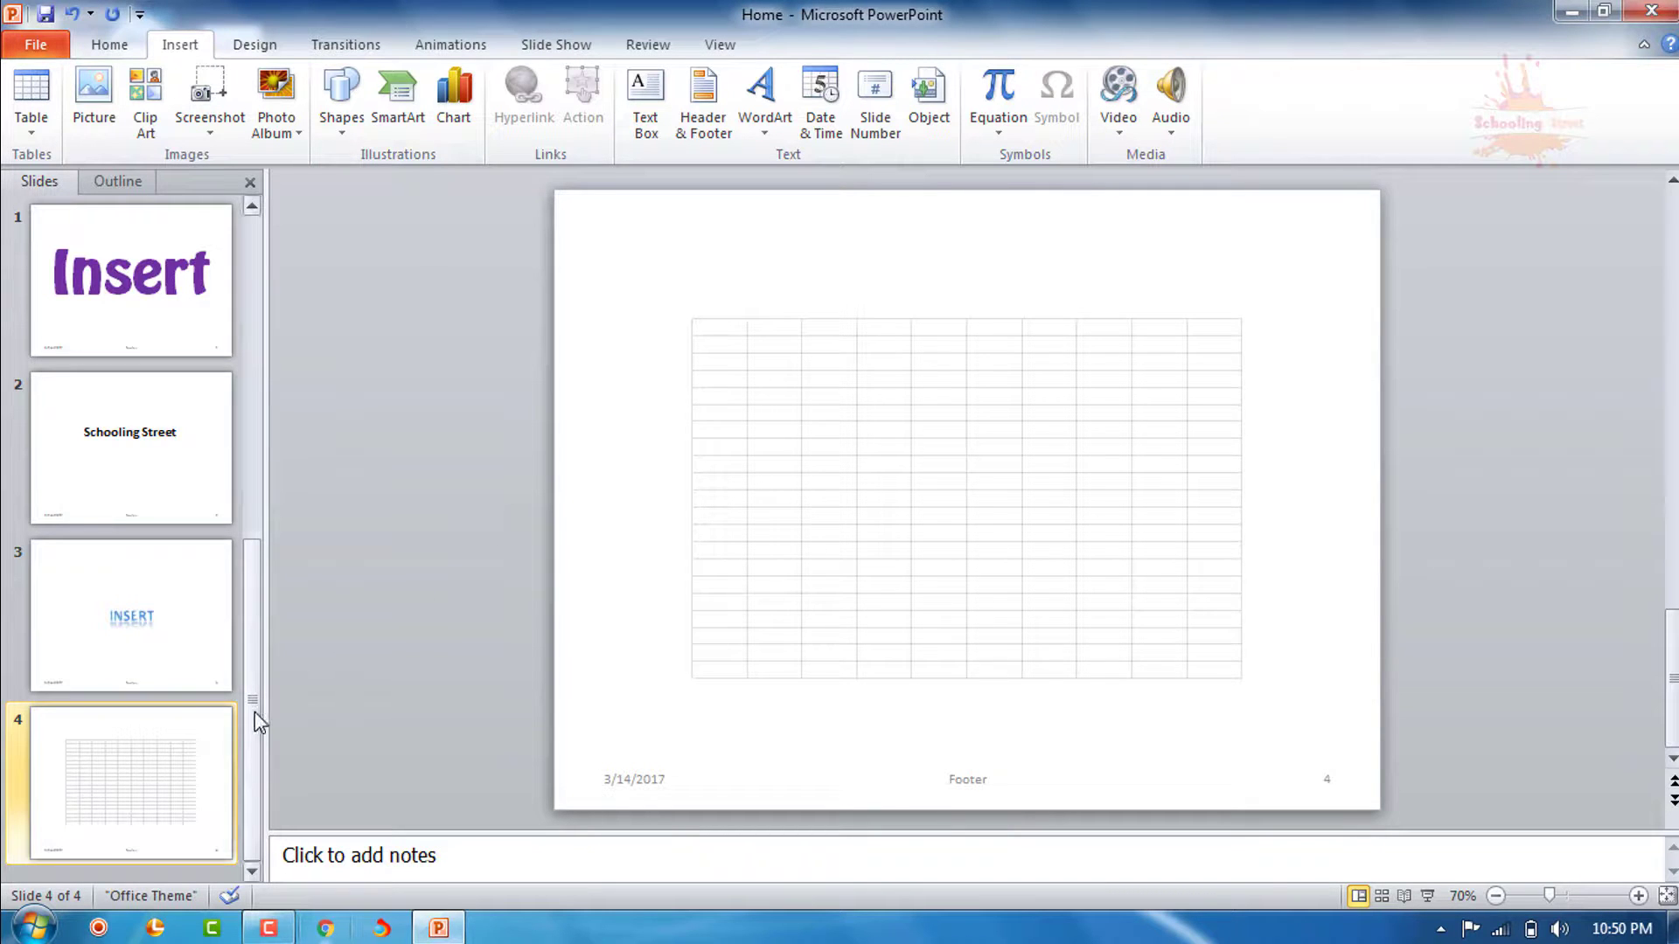
Add a Blank-layout slide 5 after slide 4 and open the built-in Equation gallery
left_click(147, 872)
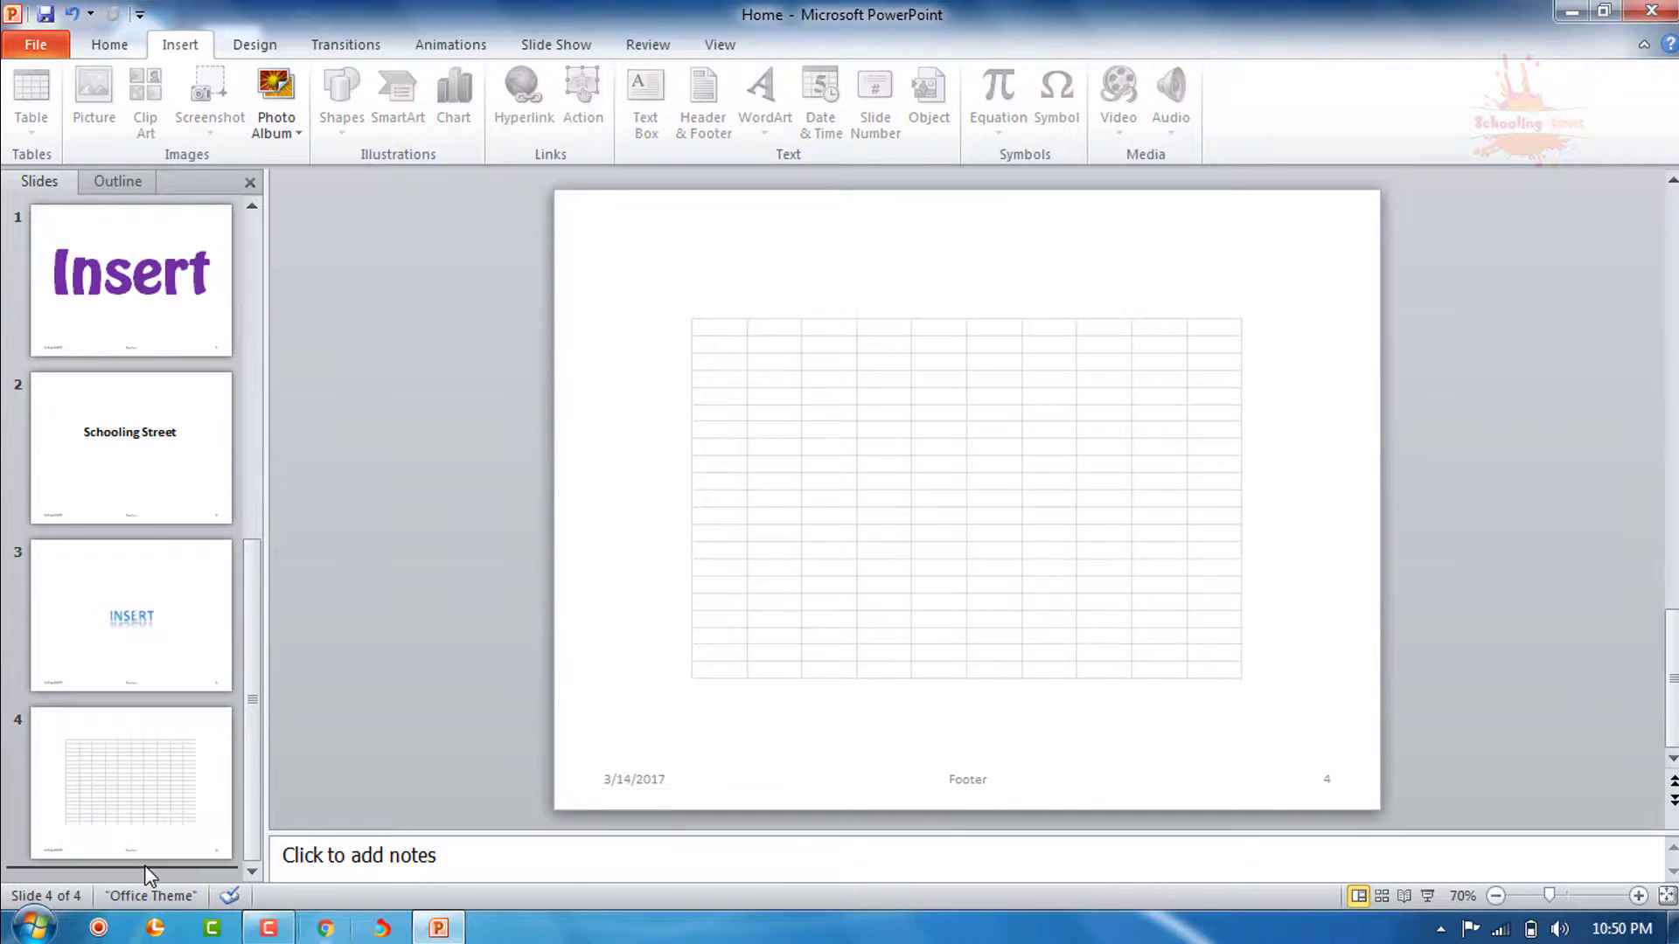
left_click(127, 45)
left_click(219, 125)
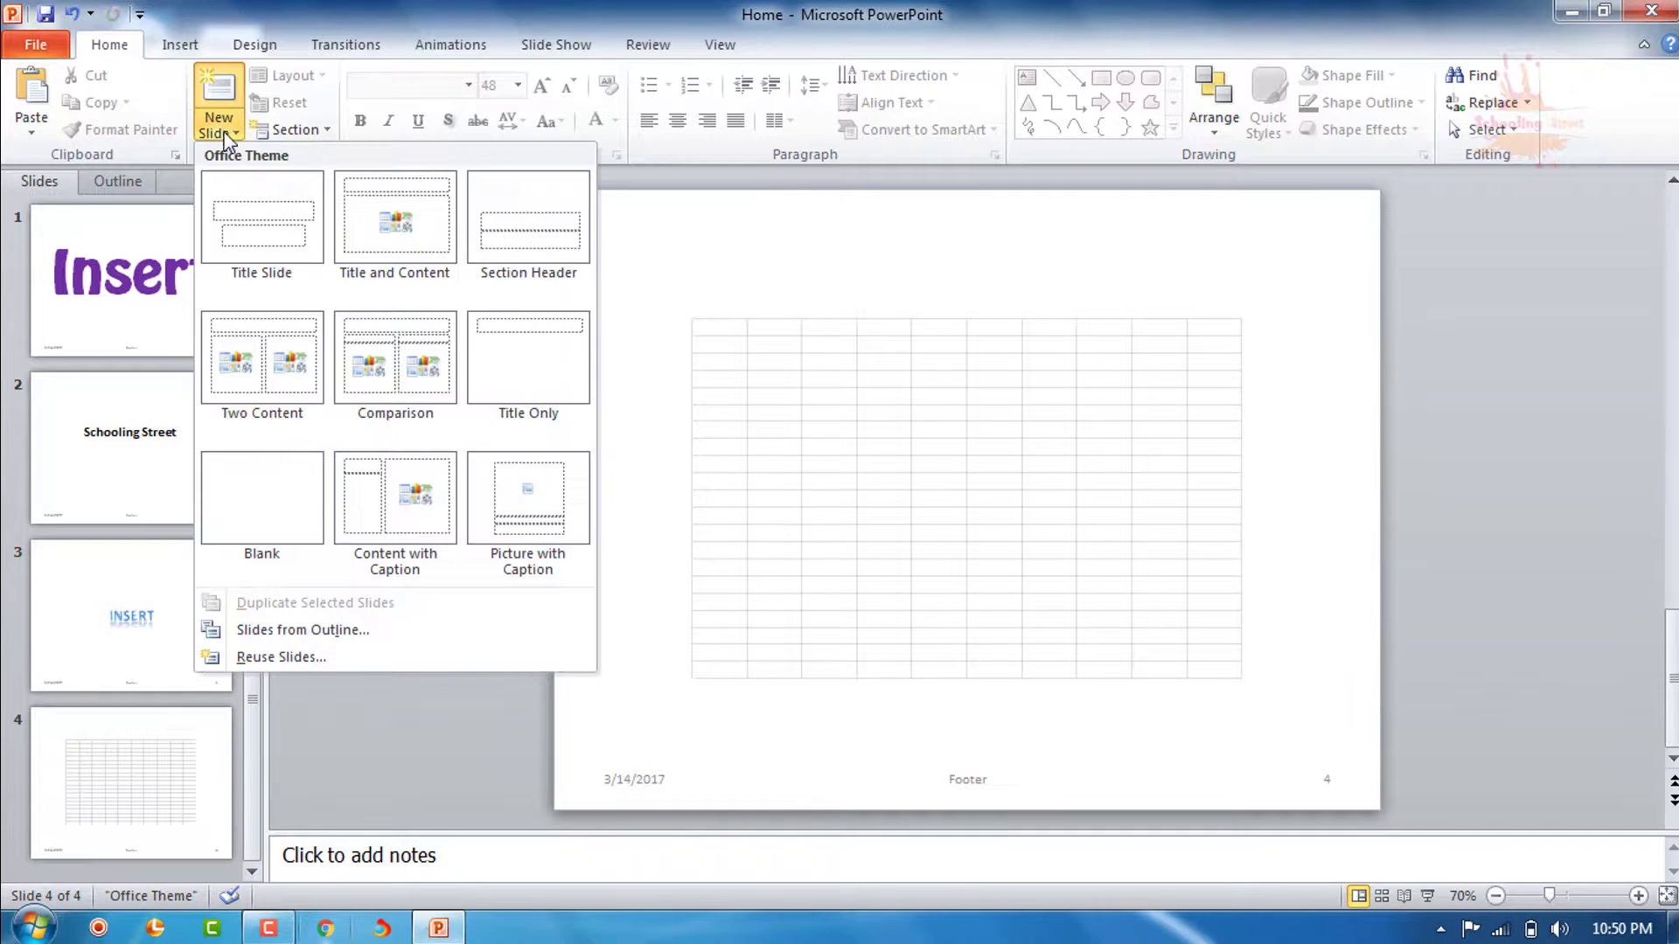
left_click(262, 516)
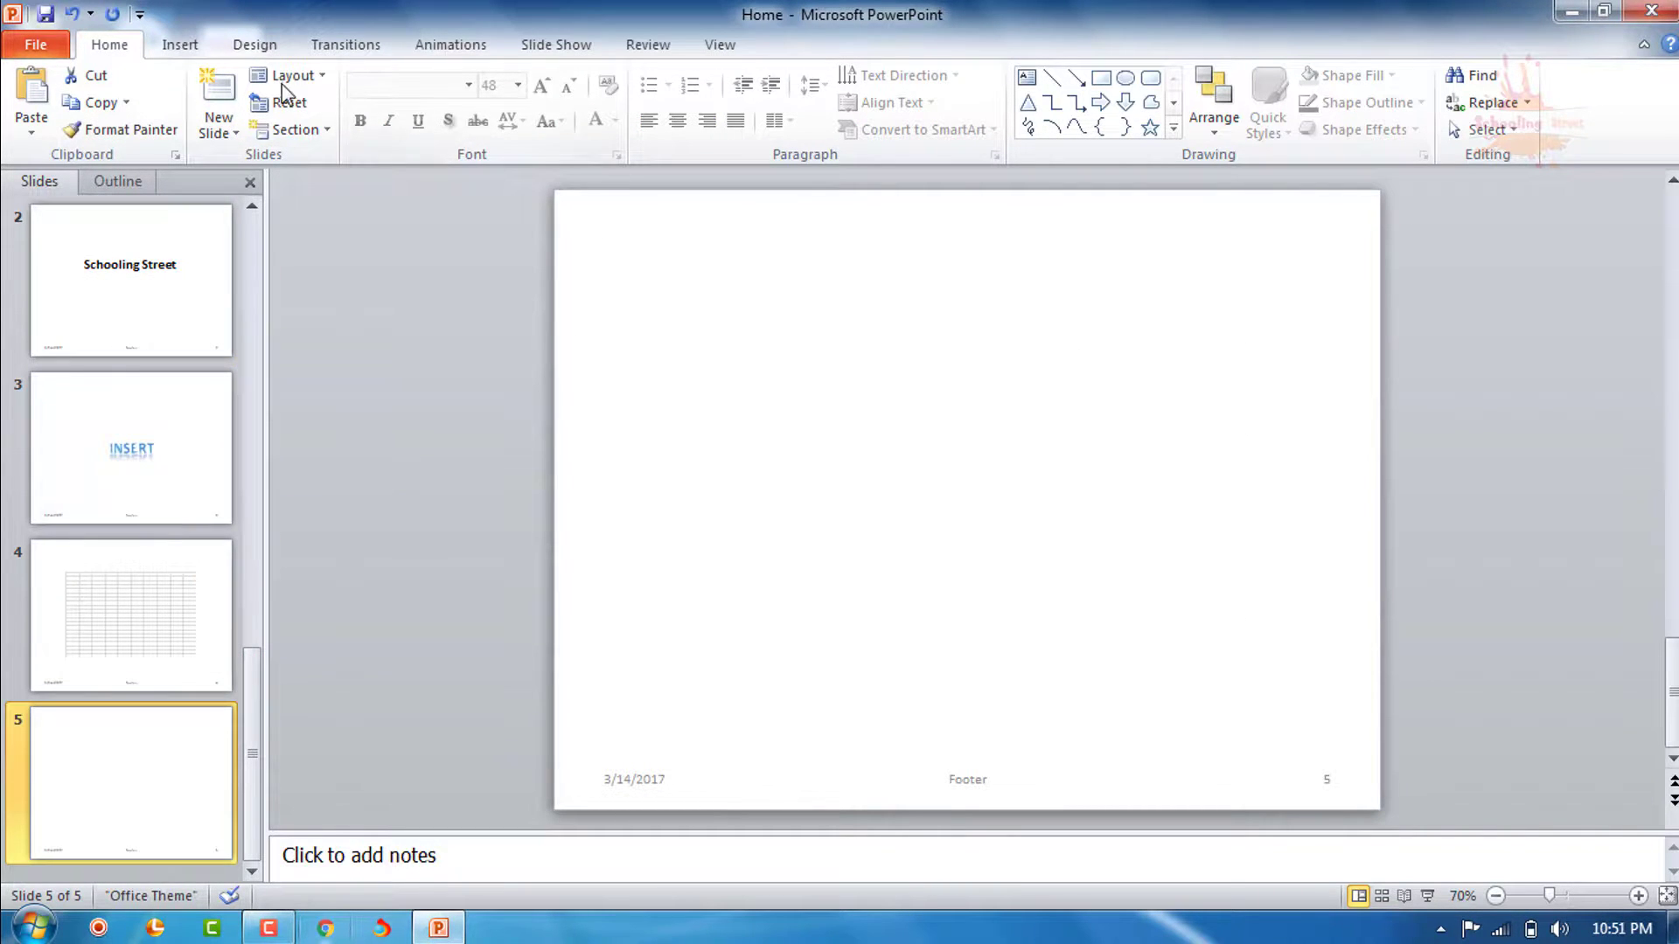
left_click(199, 51)
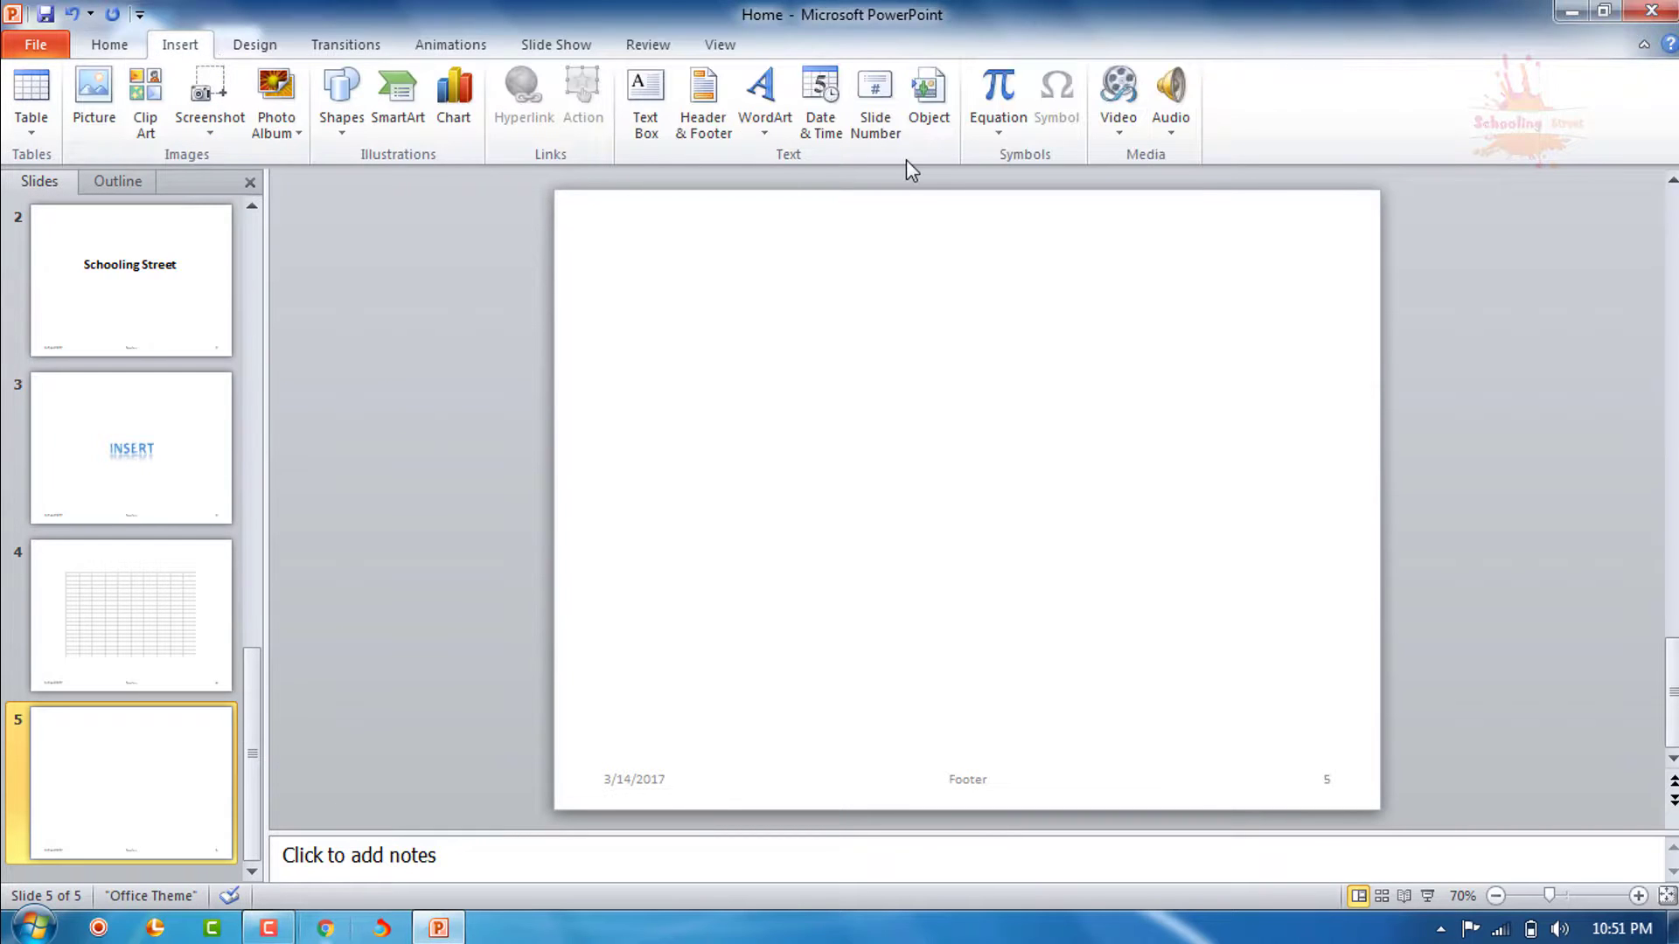
left_click(995, 138)
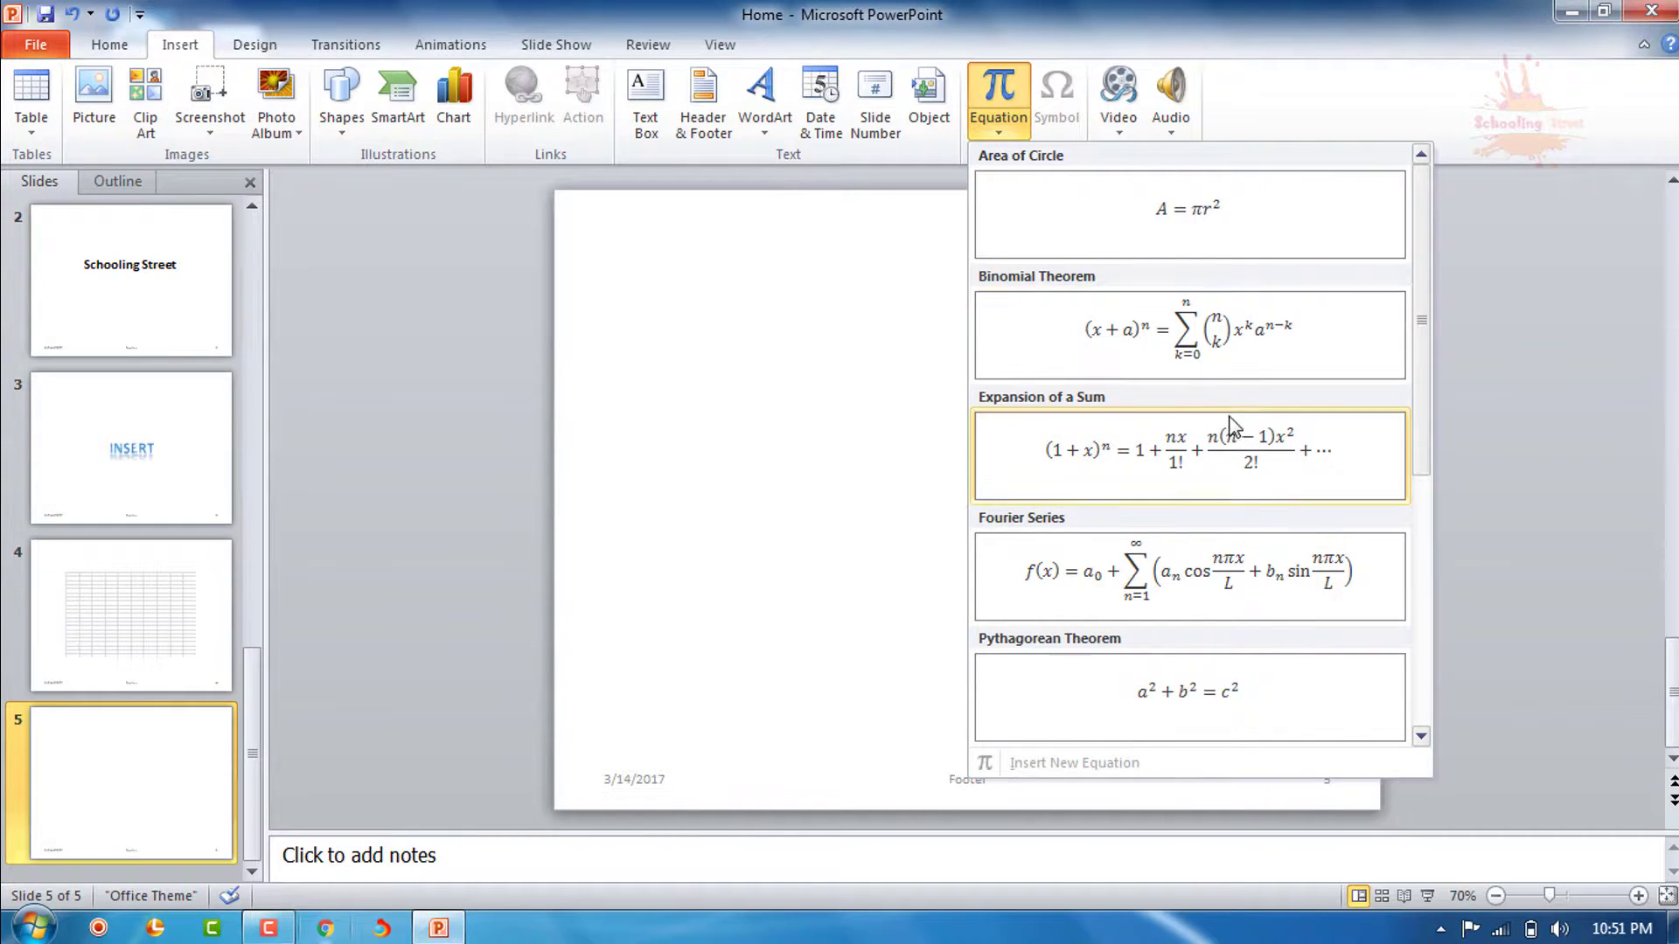
Insert the Area of Circle equation A = πr² on slide 5 and enlarge its box
left_click(1249, 225)
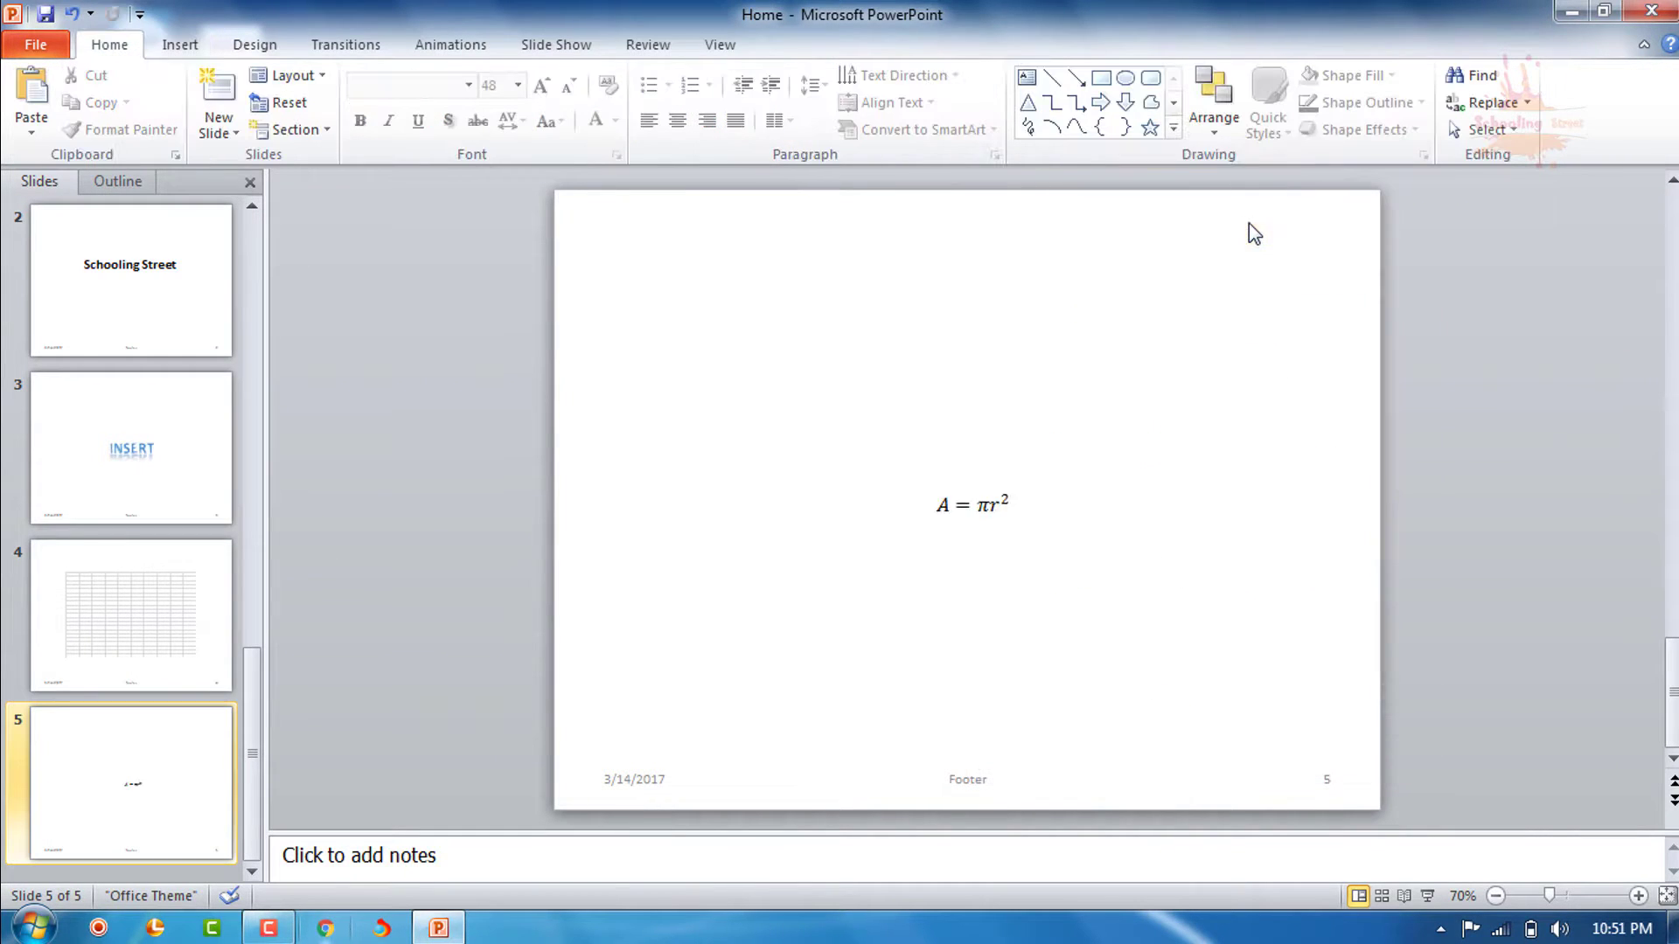
left_click(986, 503)
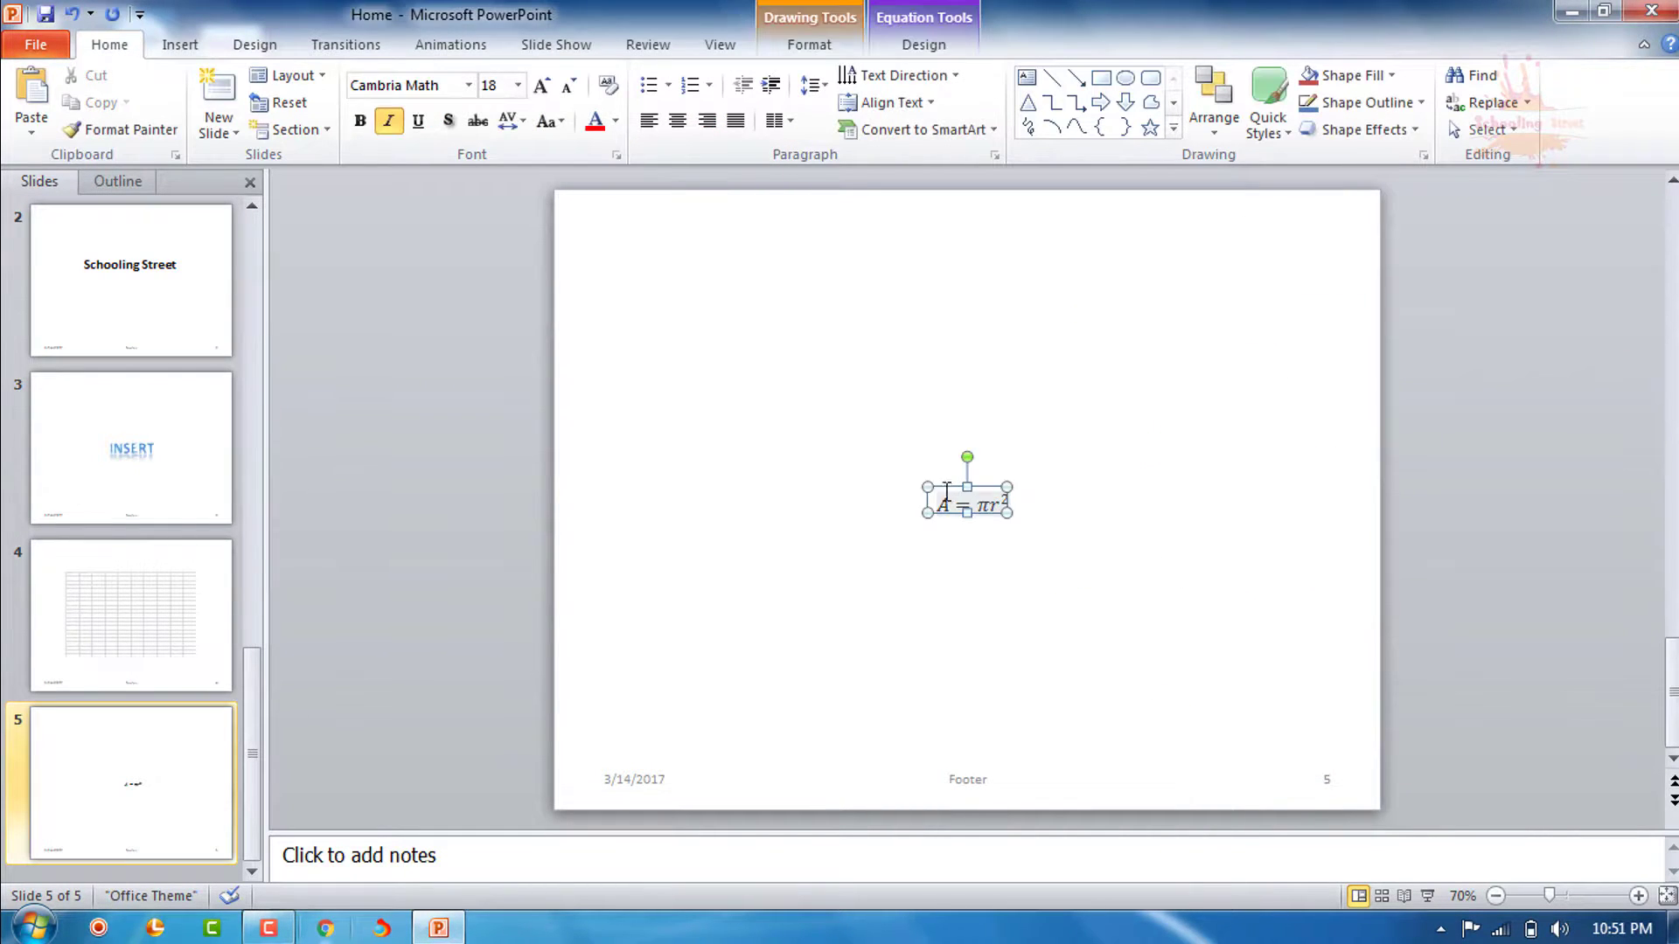
left_click_drag(927, 487, 759, 386)
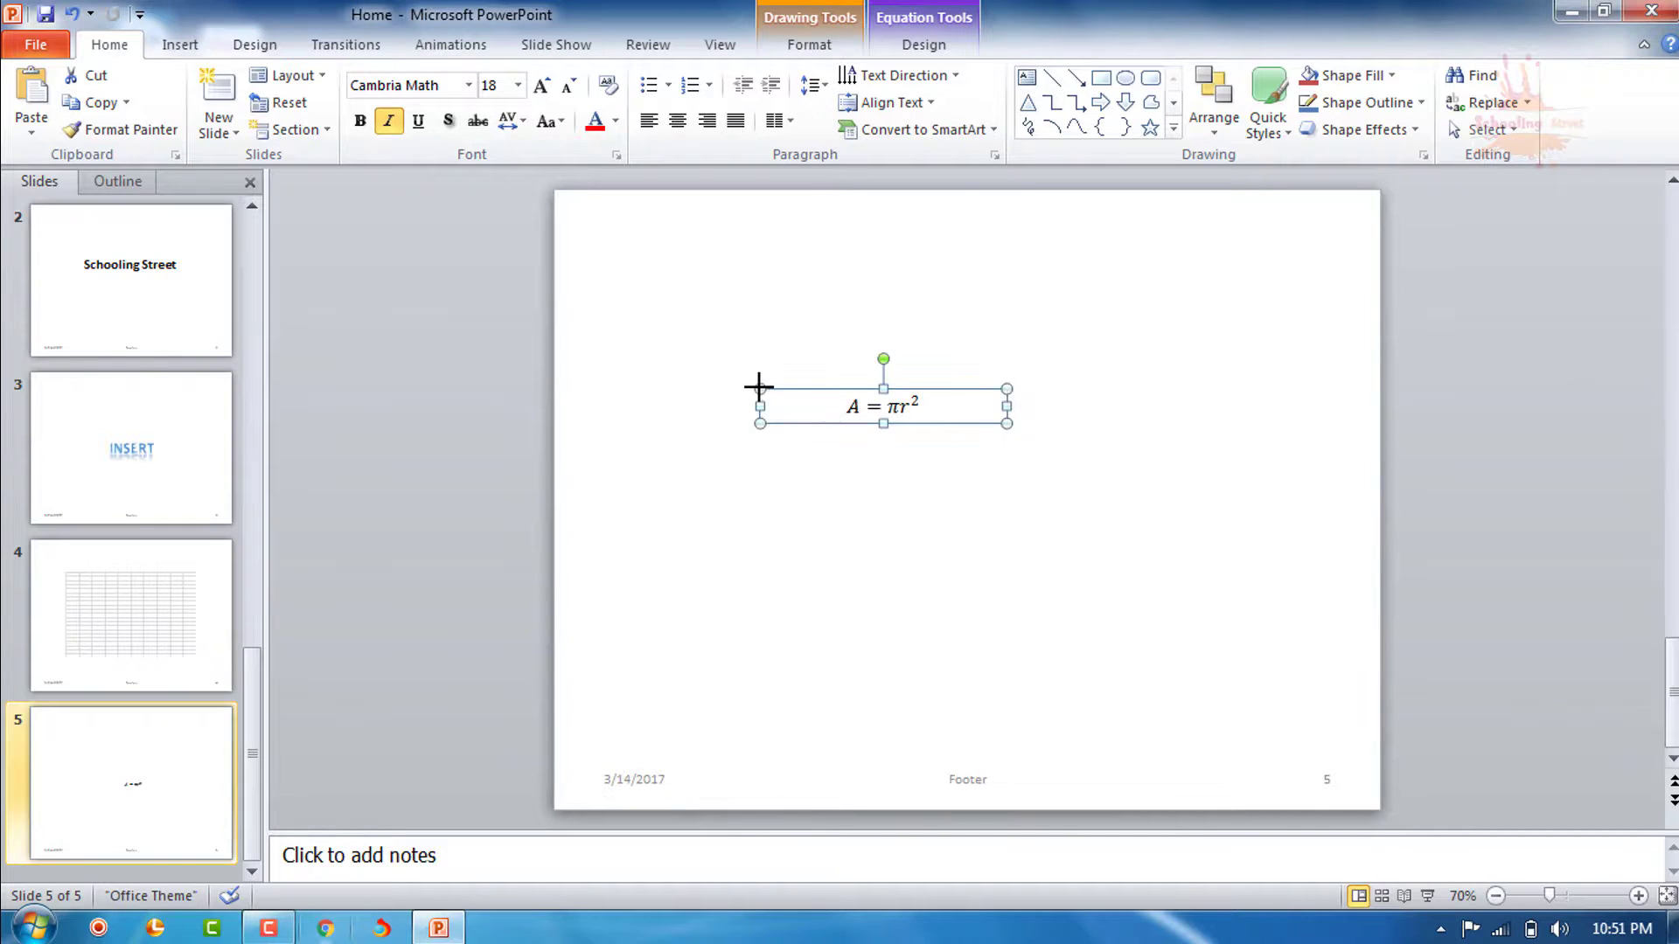
left_click(910, 405)
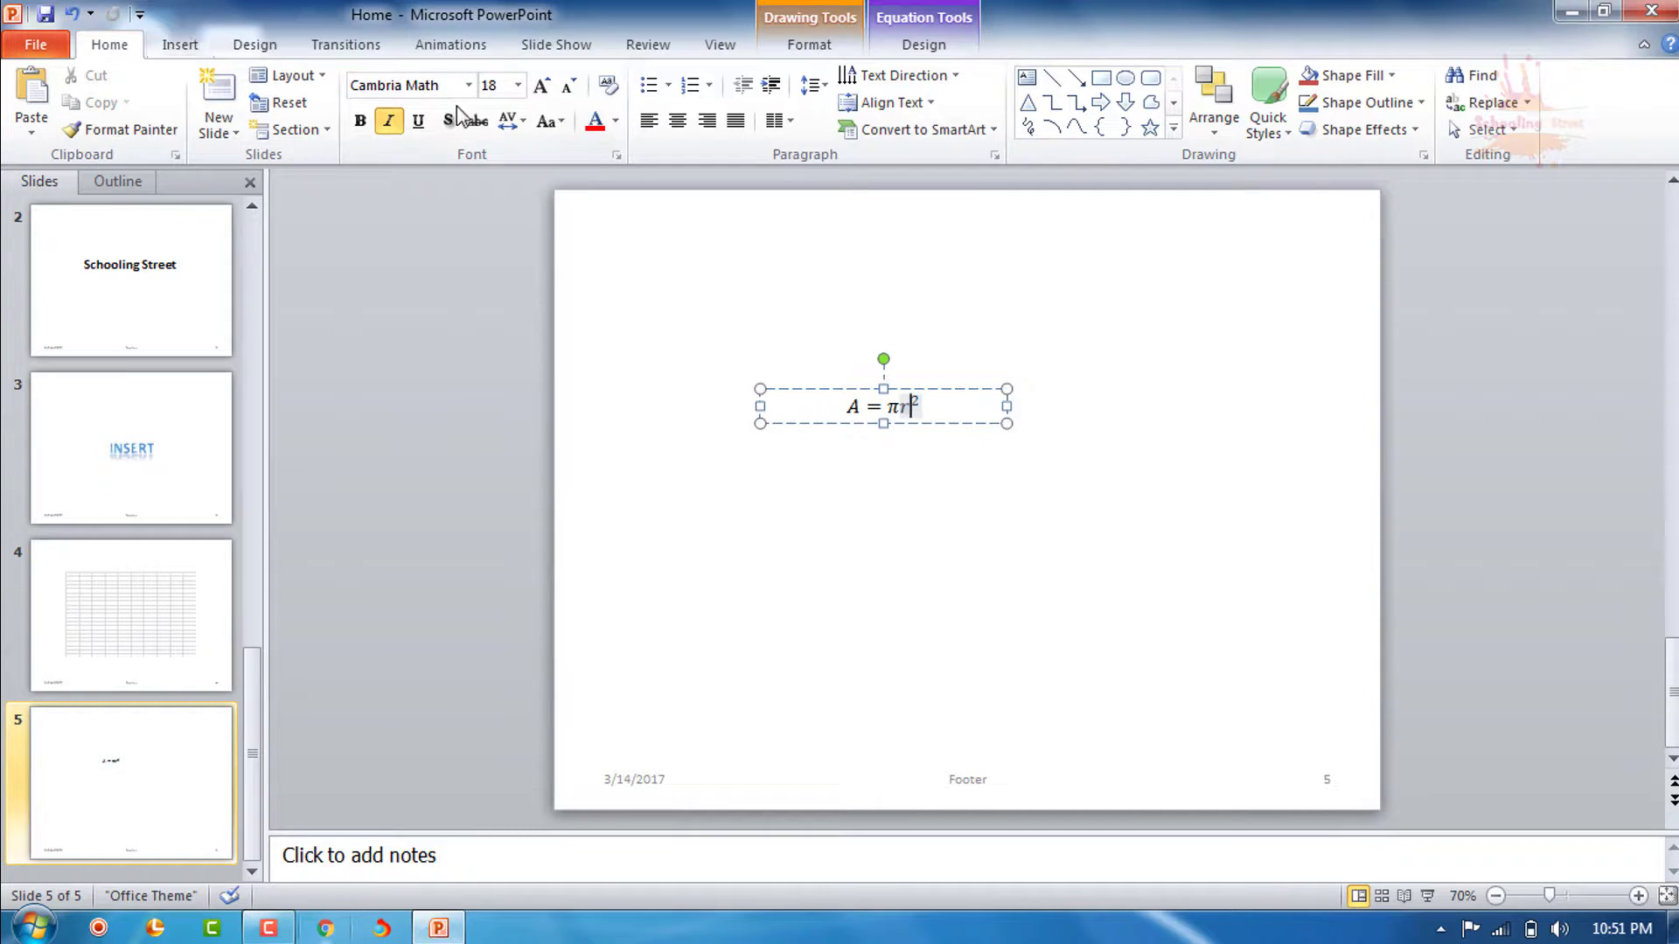
Grow the equation text to 54 pt, widen the box, and place the cursor after A
double_click(542, 86)
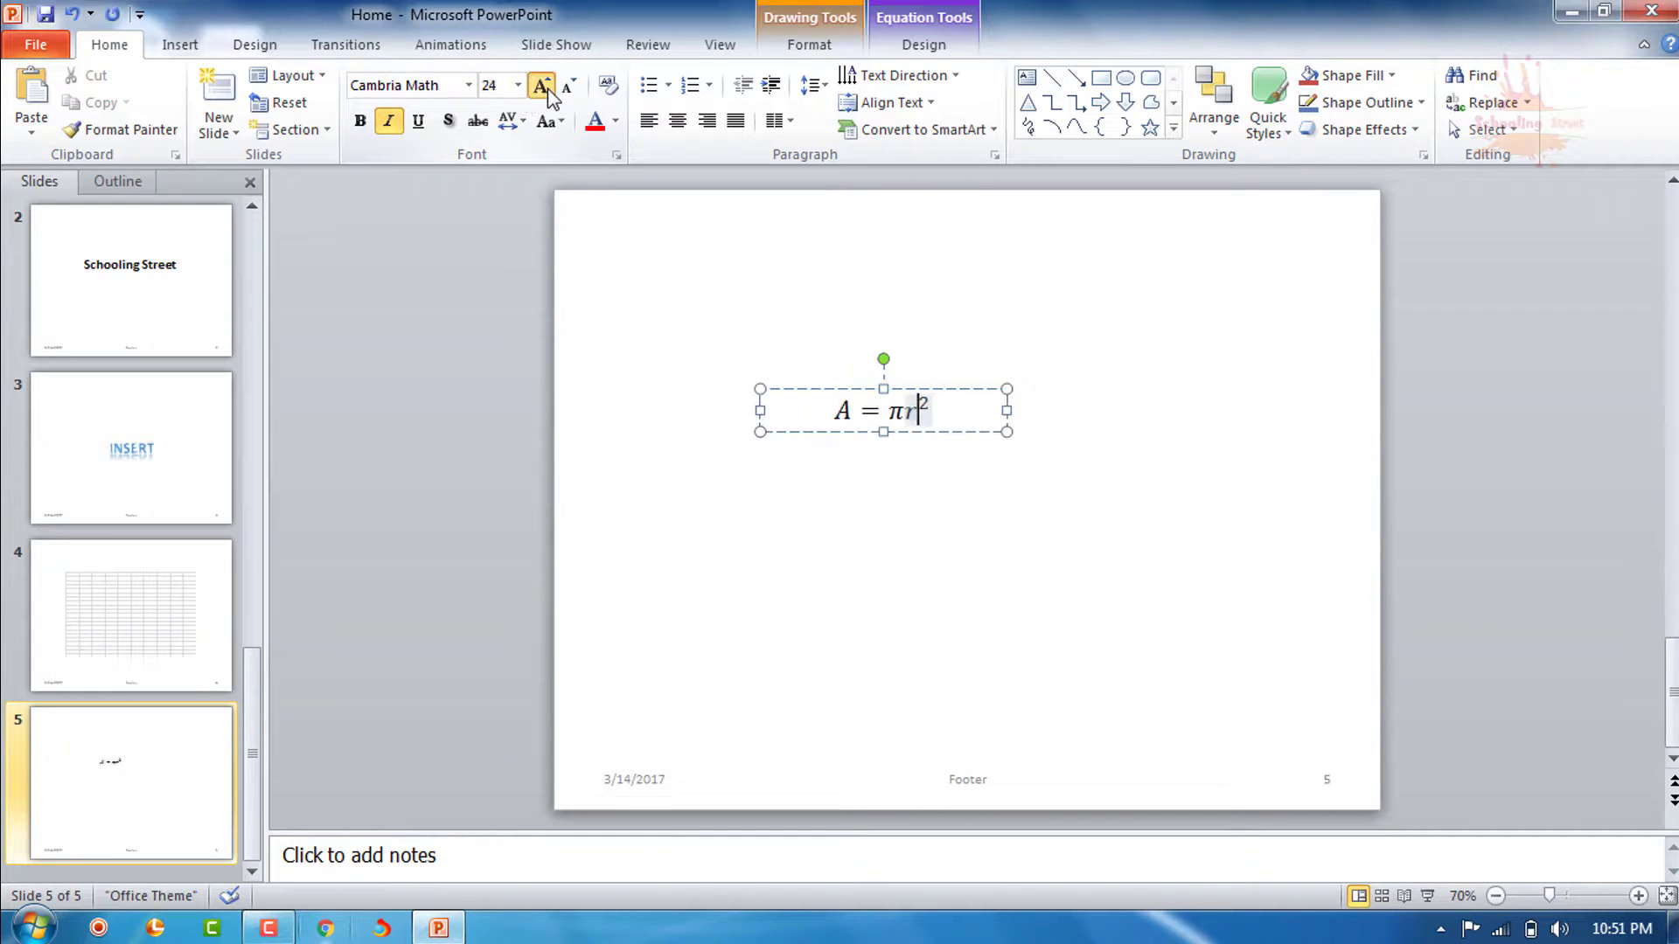
double_click(542, 87)
double_click(542, 86)
double_click(542, 86)
left_click(543, 86)
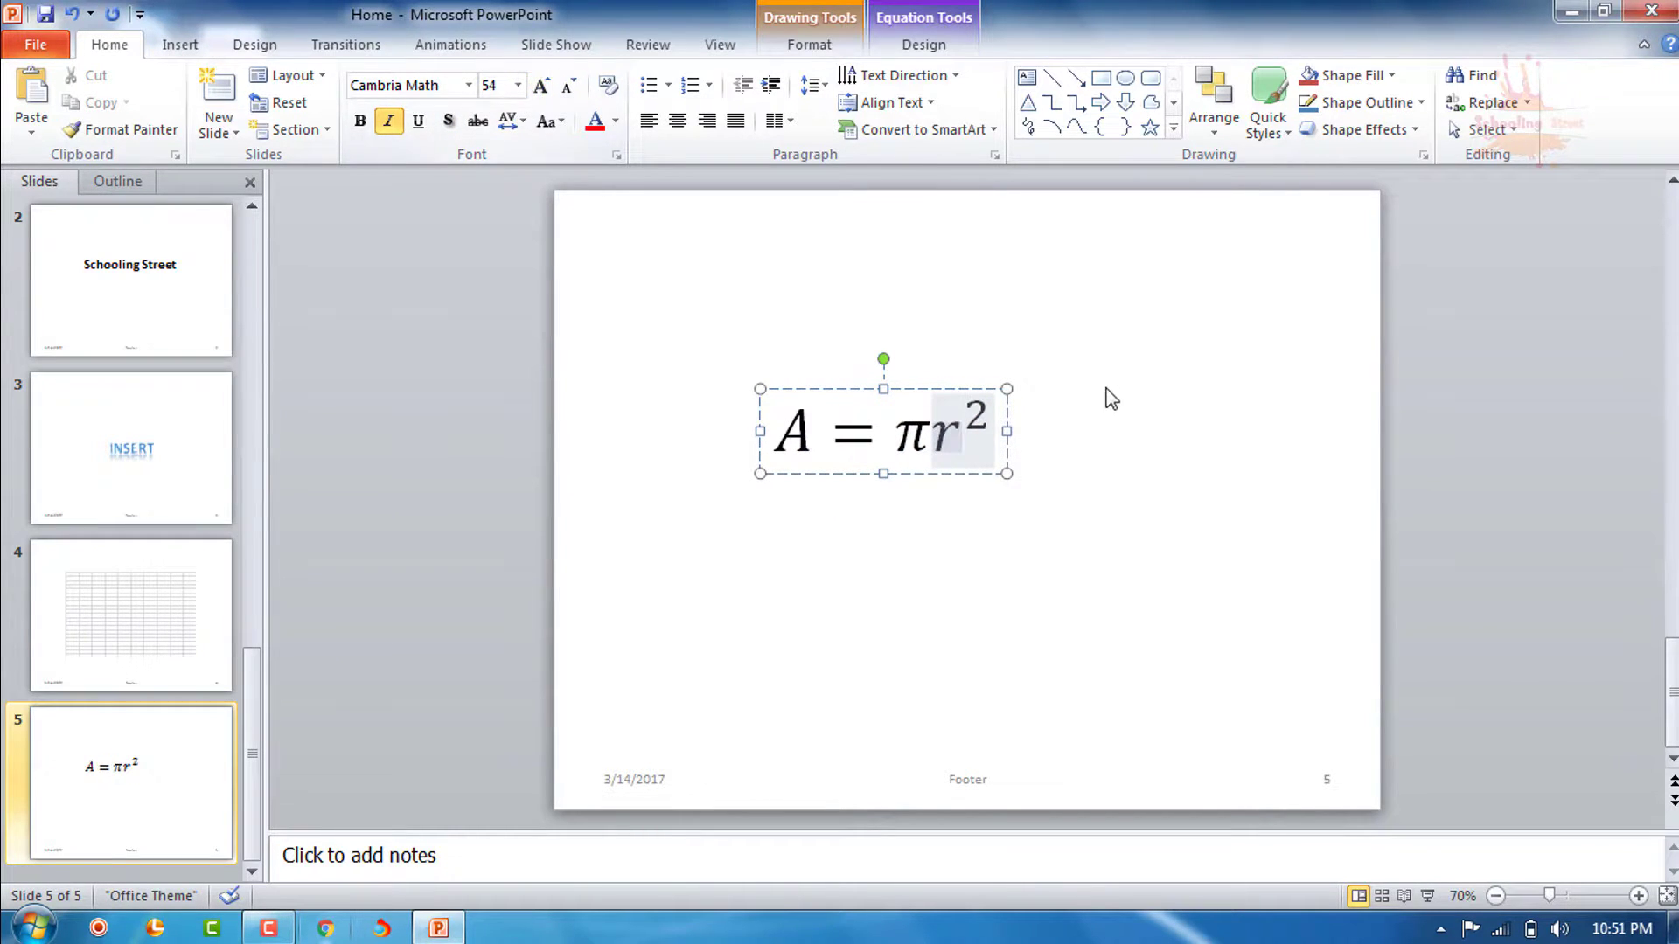
left_click_drag(1007, 431, 1070, 432)
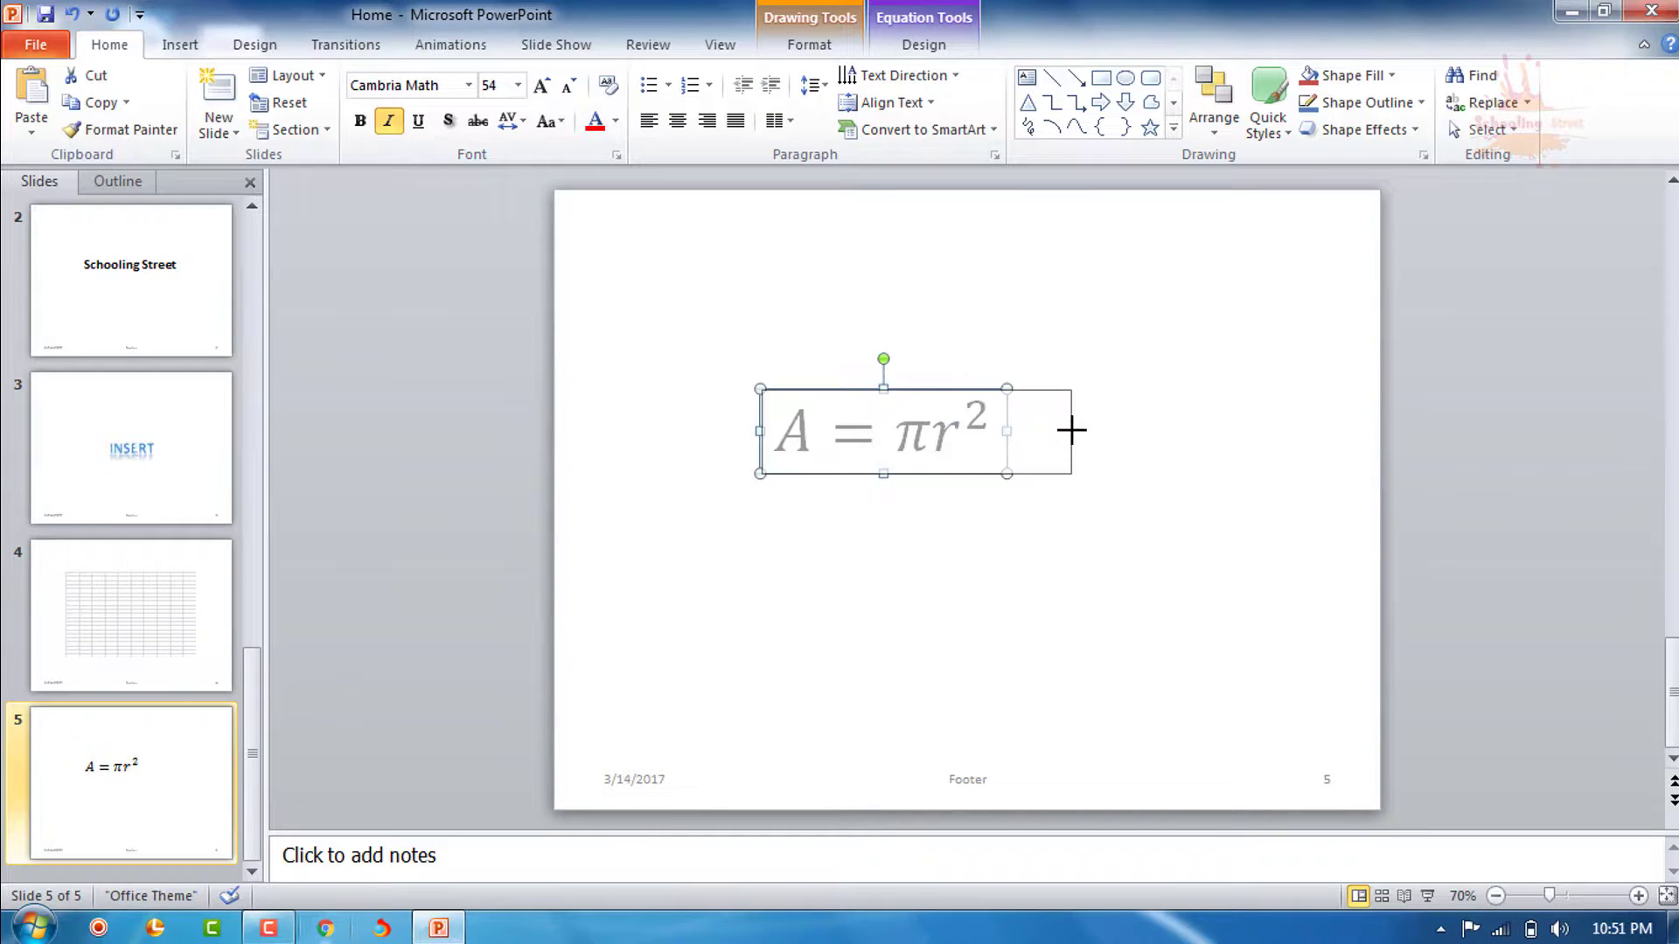
left_click(969, 527)
left_click(960, 452)
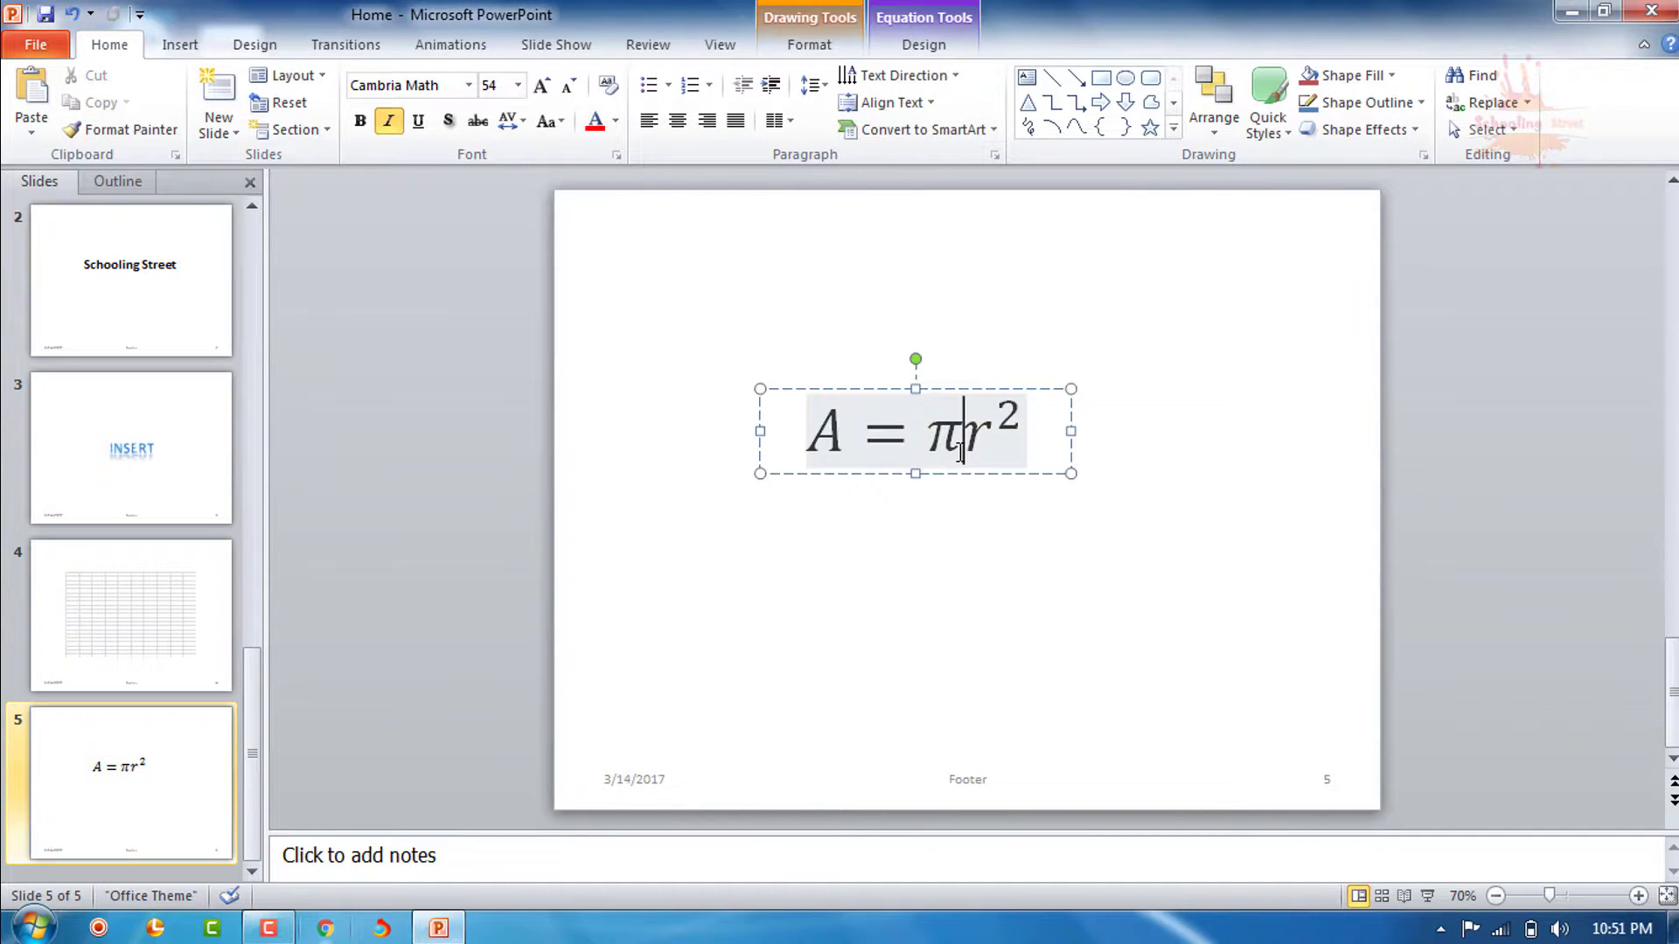
left_click(931, 450)
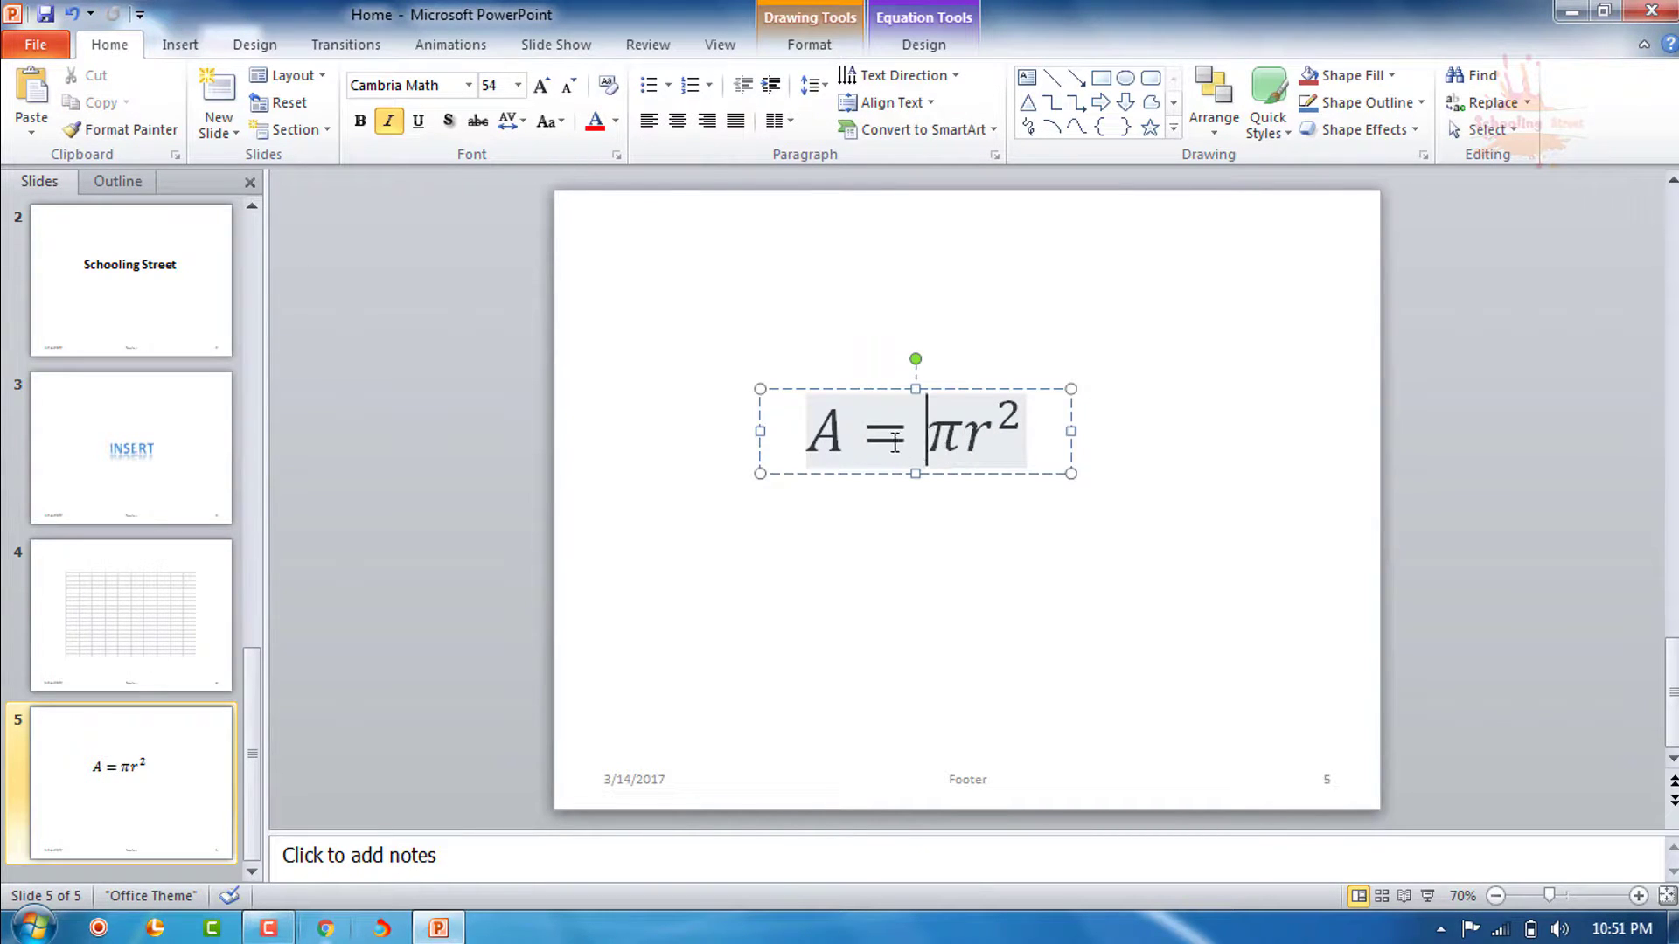
left_click(842, 437)
Replace the A with B so the equation reads B= πr², with Equation Tools Design showing
key("BackSpace")
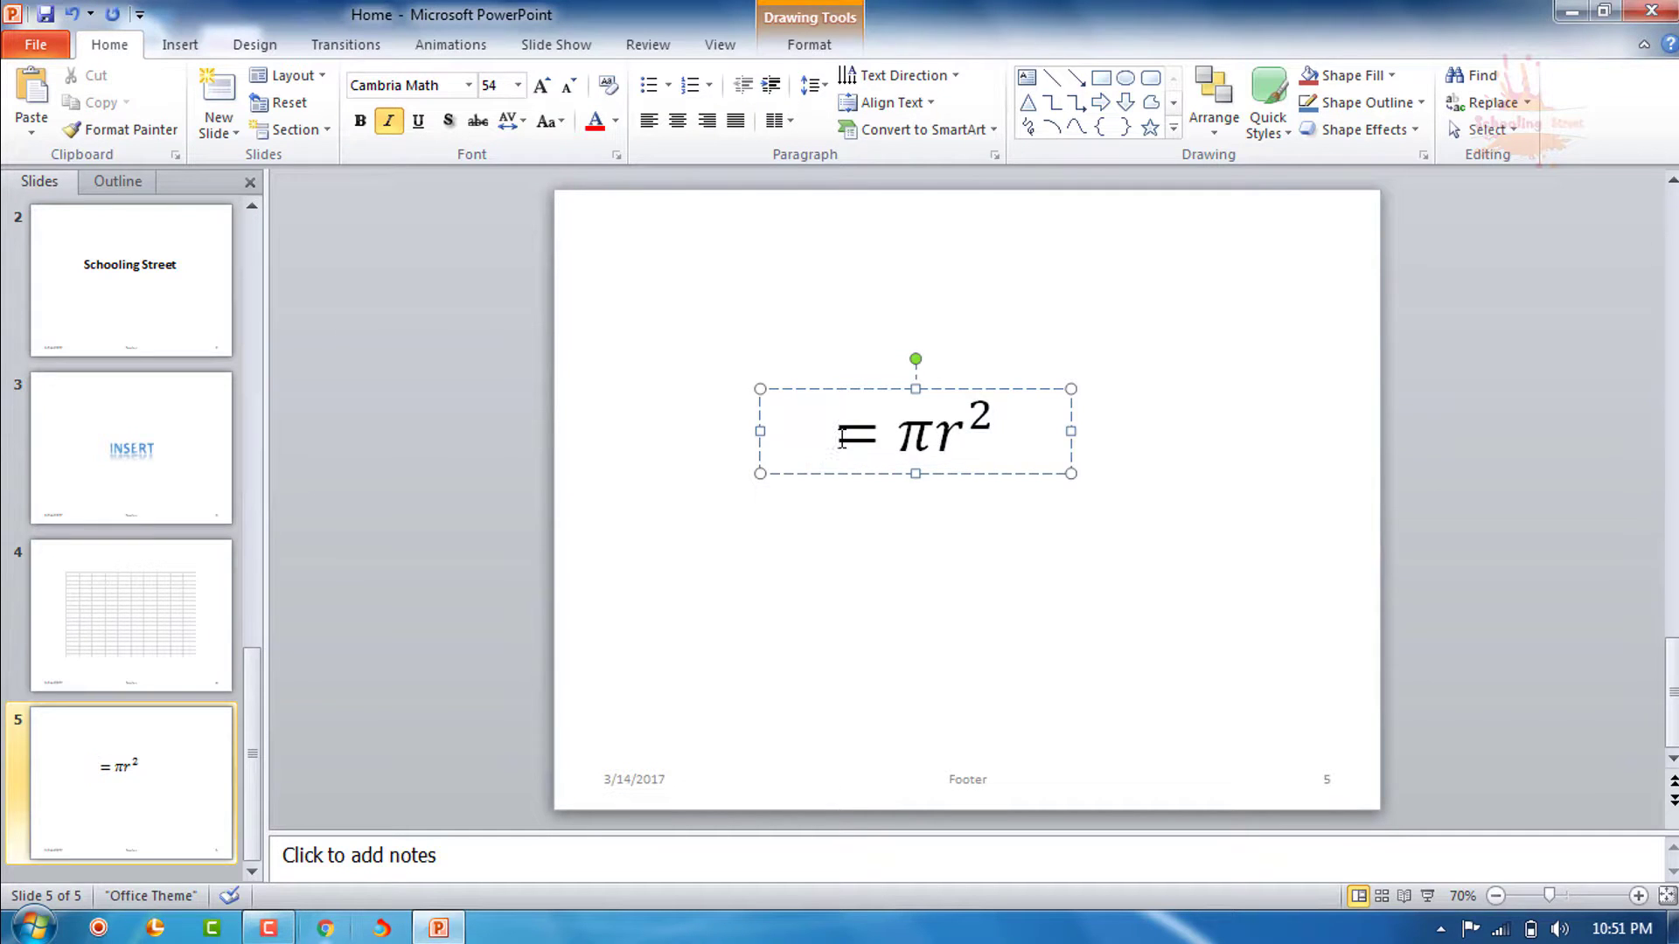
type("B")
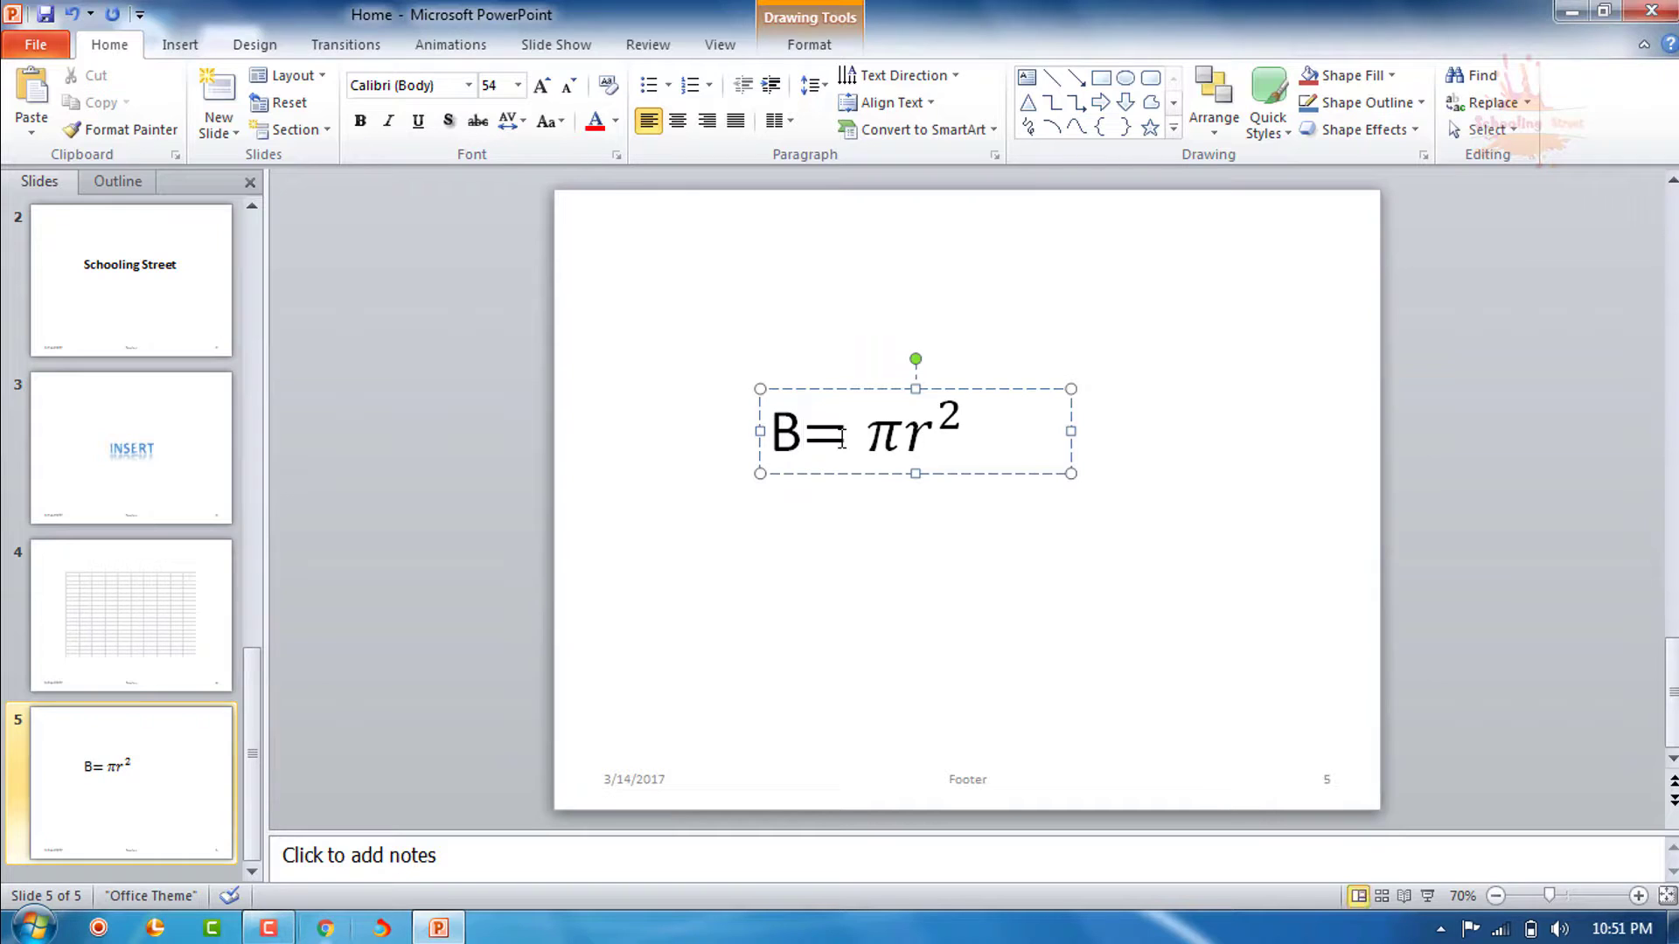
left_click(906, 430)
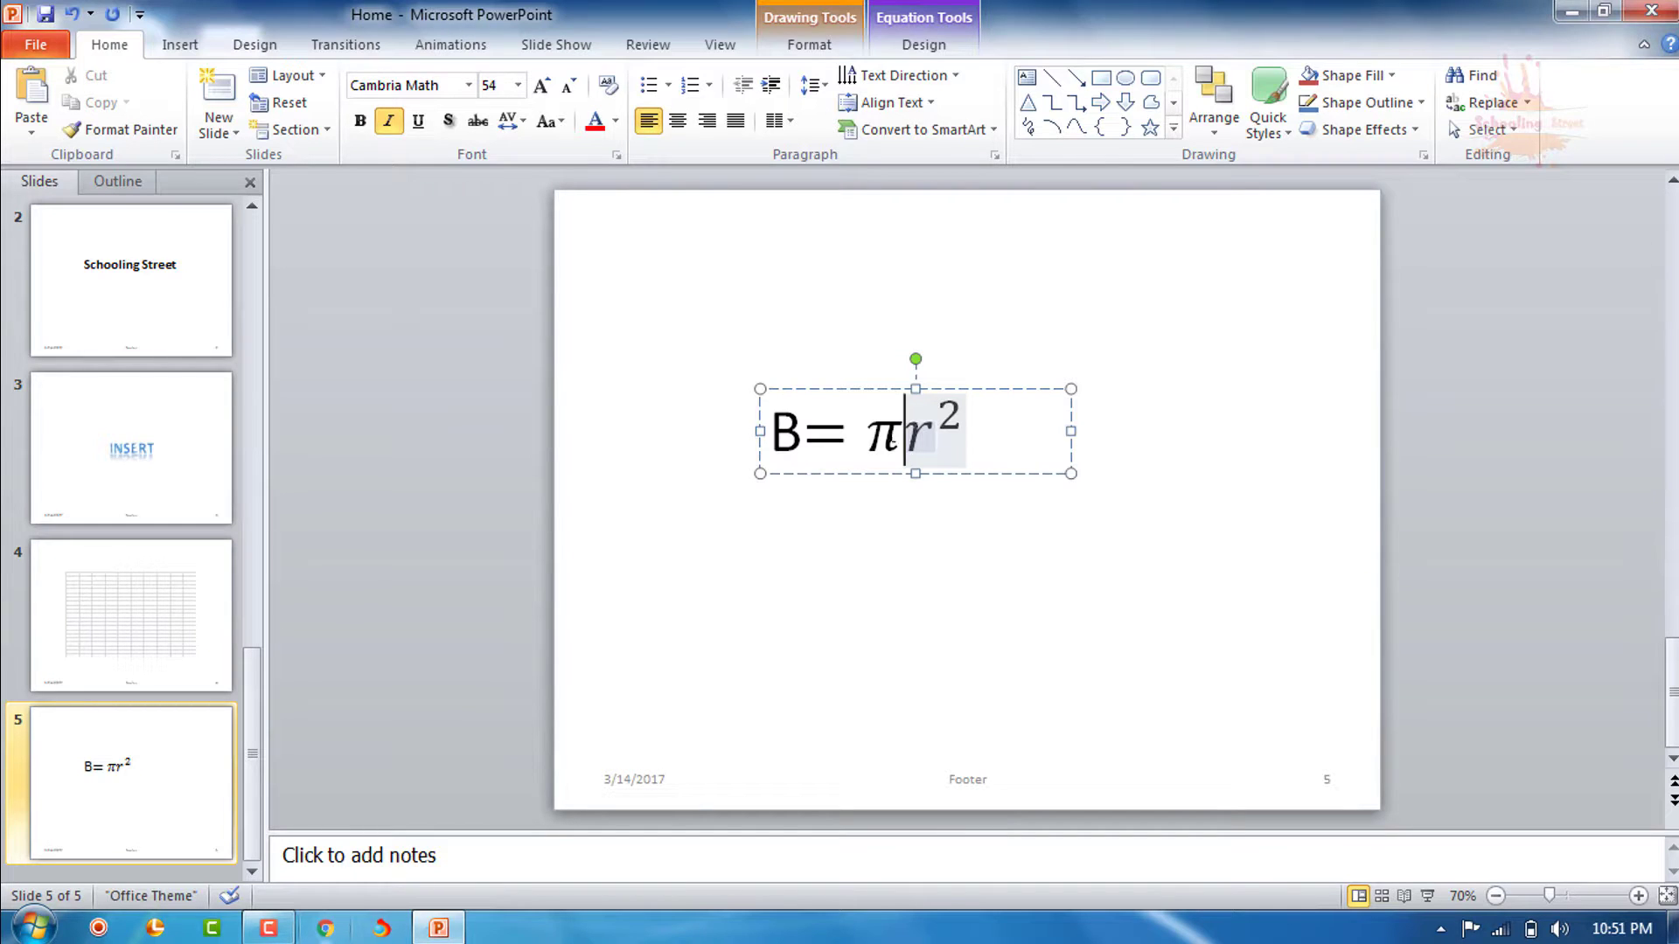
left_click(835, 48)
left_click(889, 43)
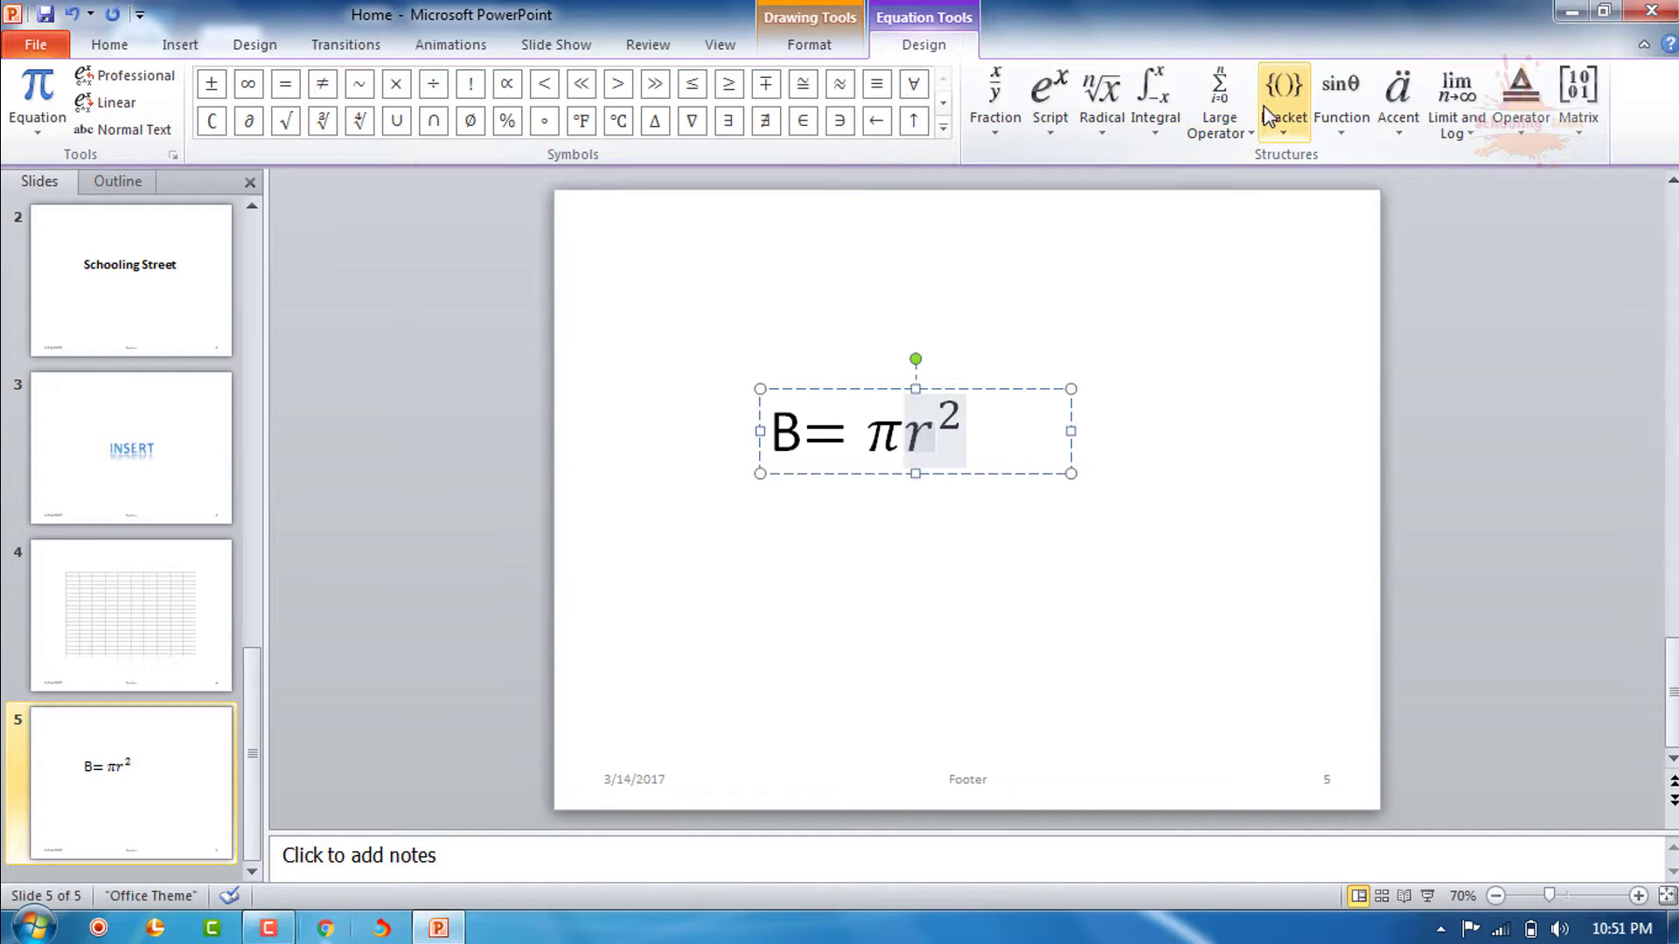
Insert a sin function with argument b before r², making it B= π sin b r² on one line
left_click(1331, 98)
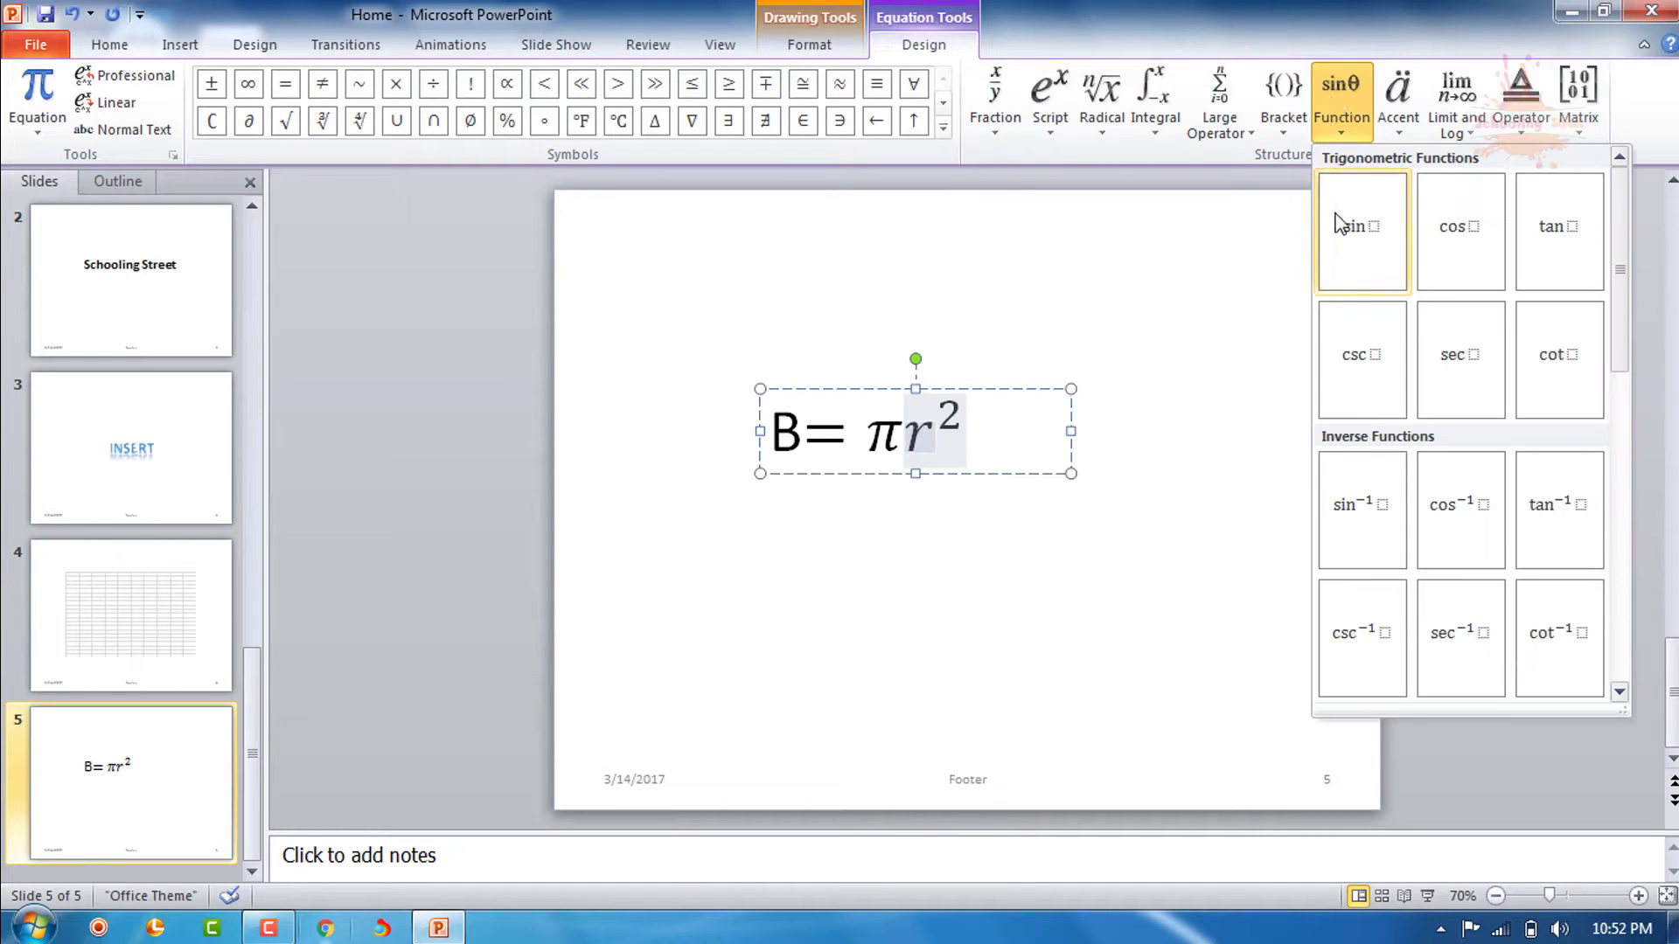
left_click(1377, 255)
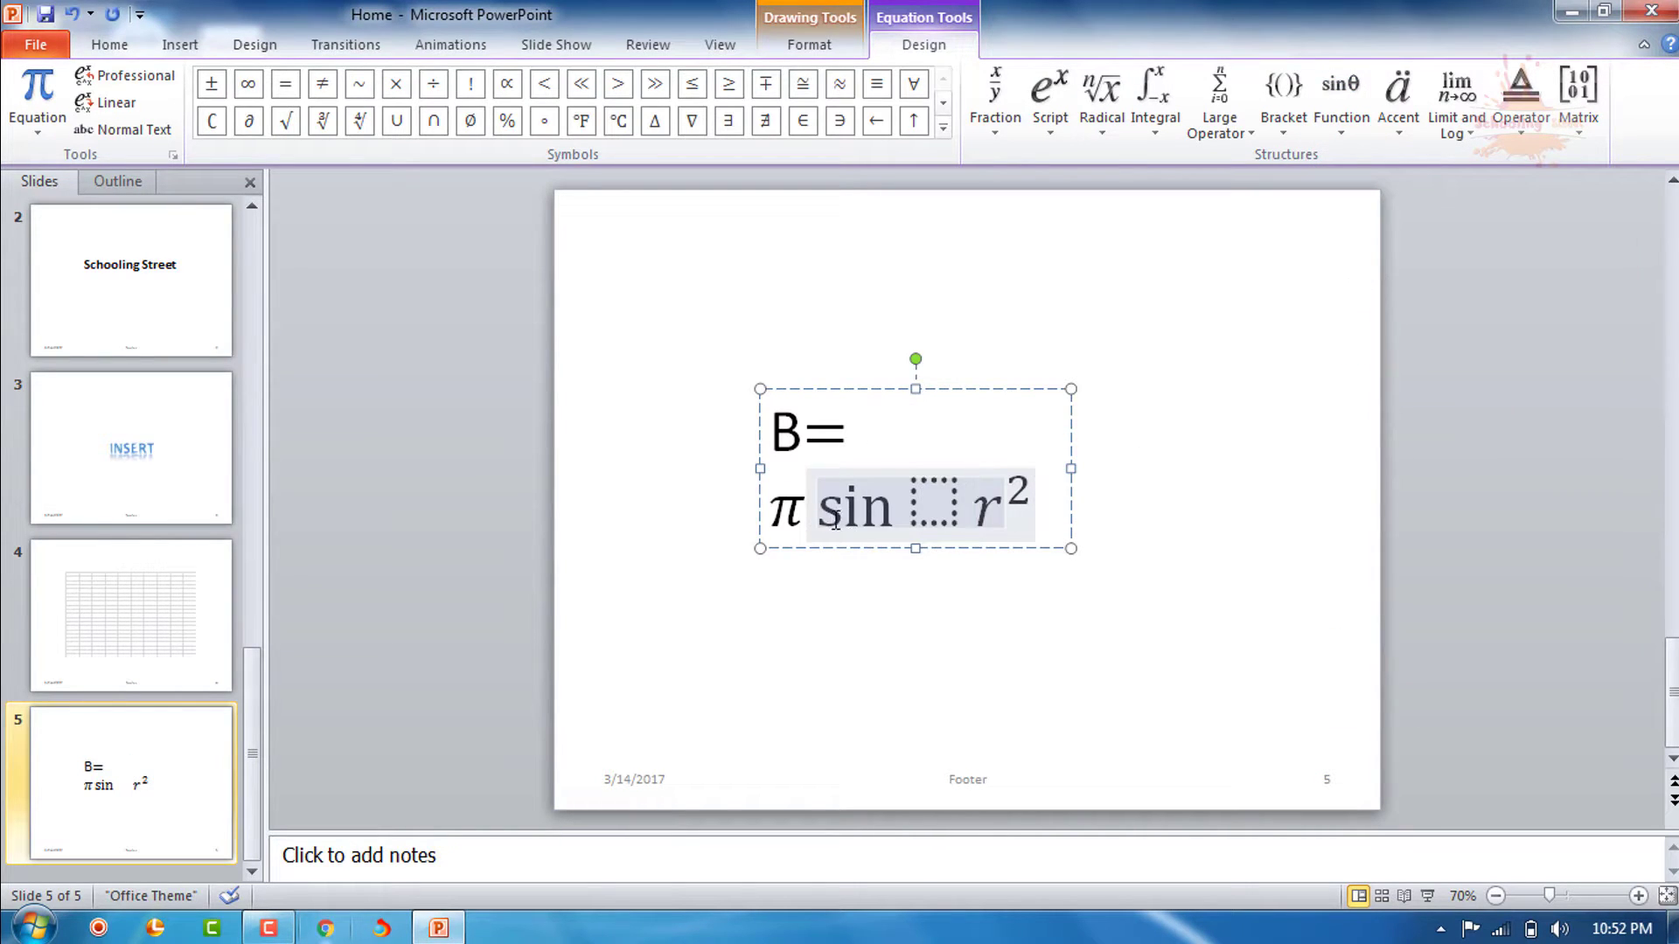
left_click_drag(1071, 468, 1150, 466)
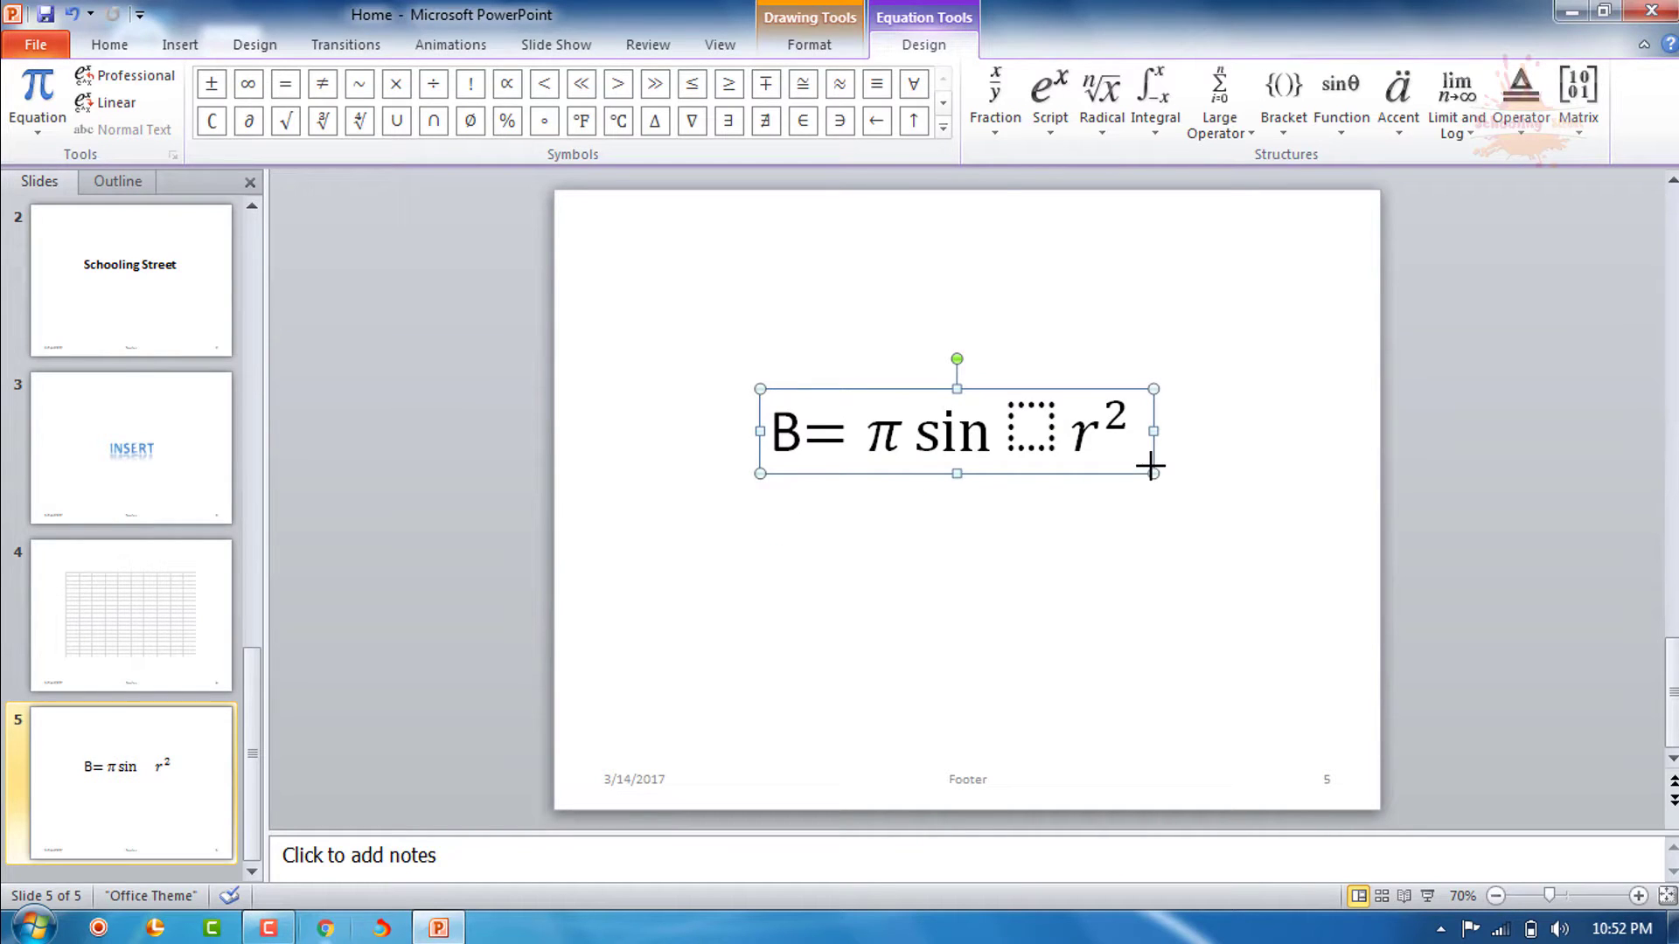
left_click(1034, 436)
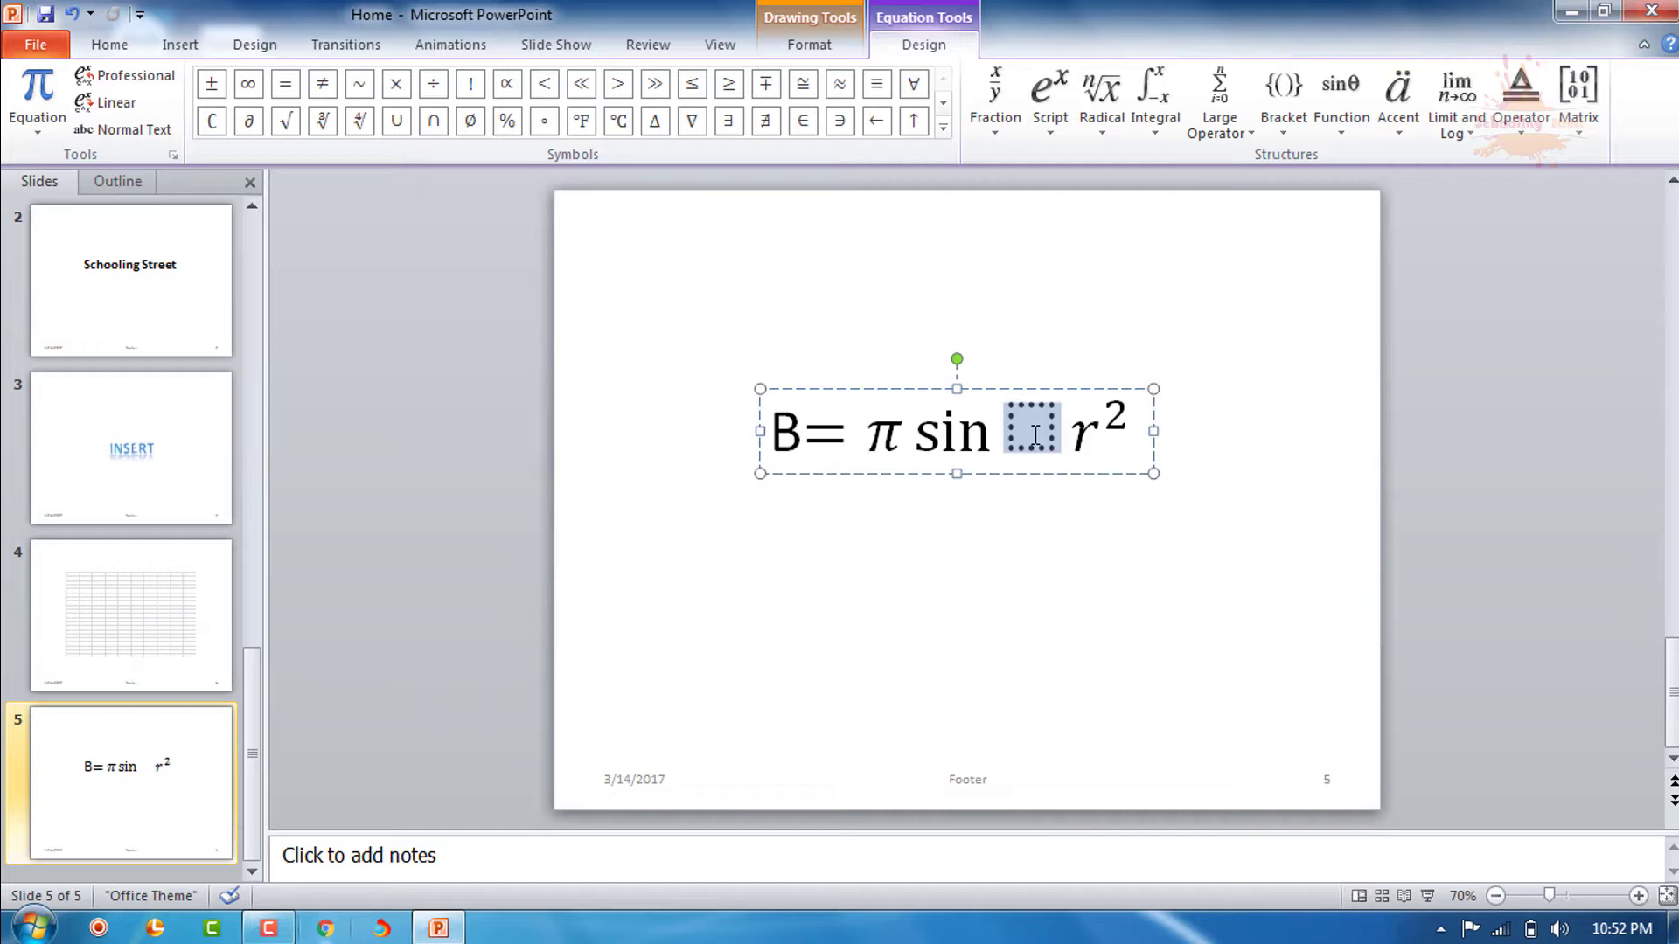
type("b")
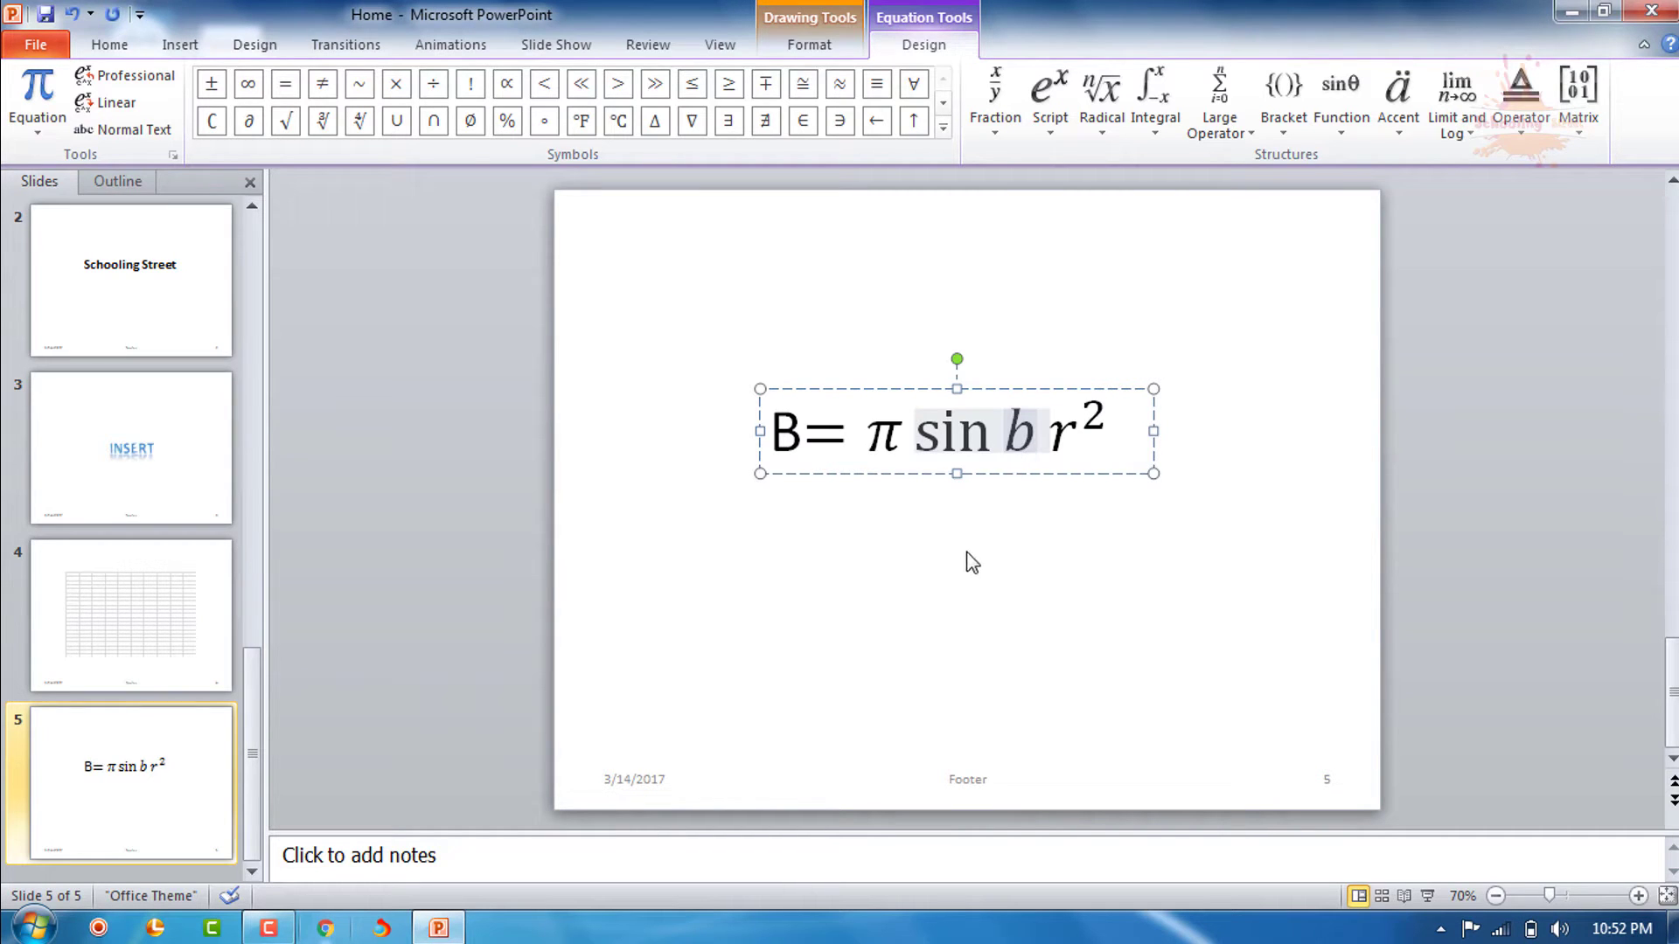
left_click(966, 562)
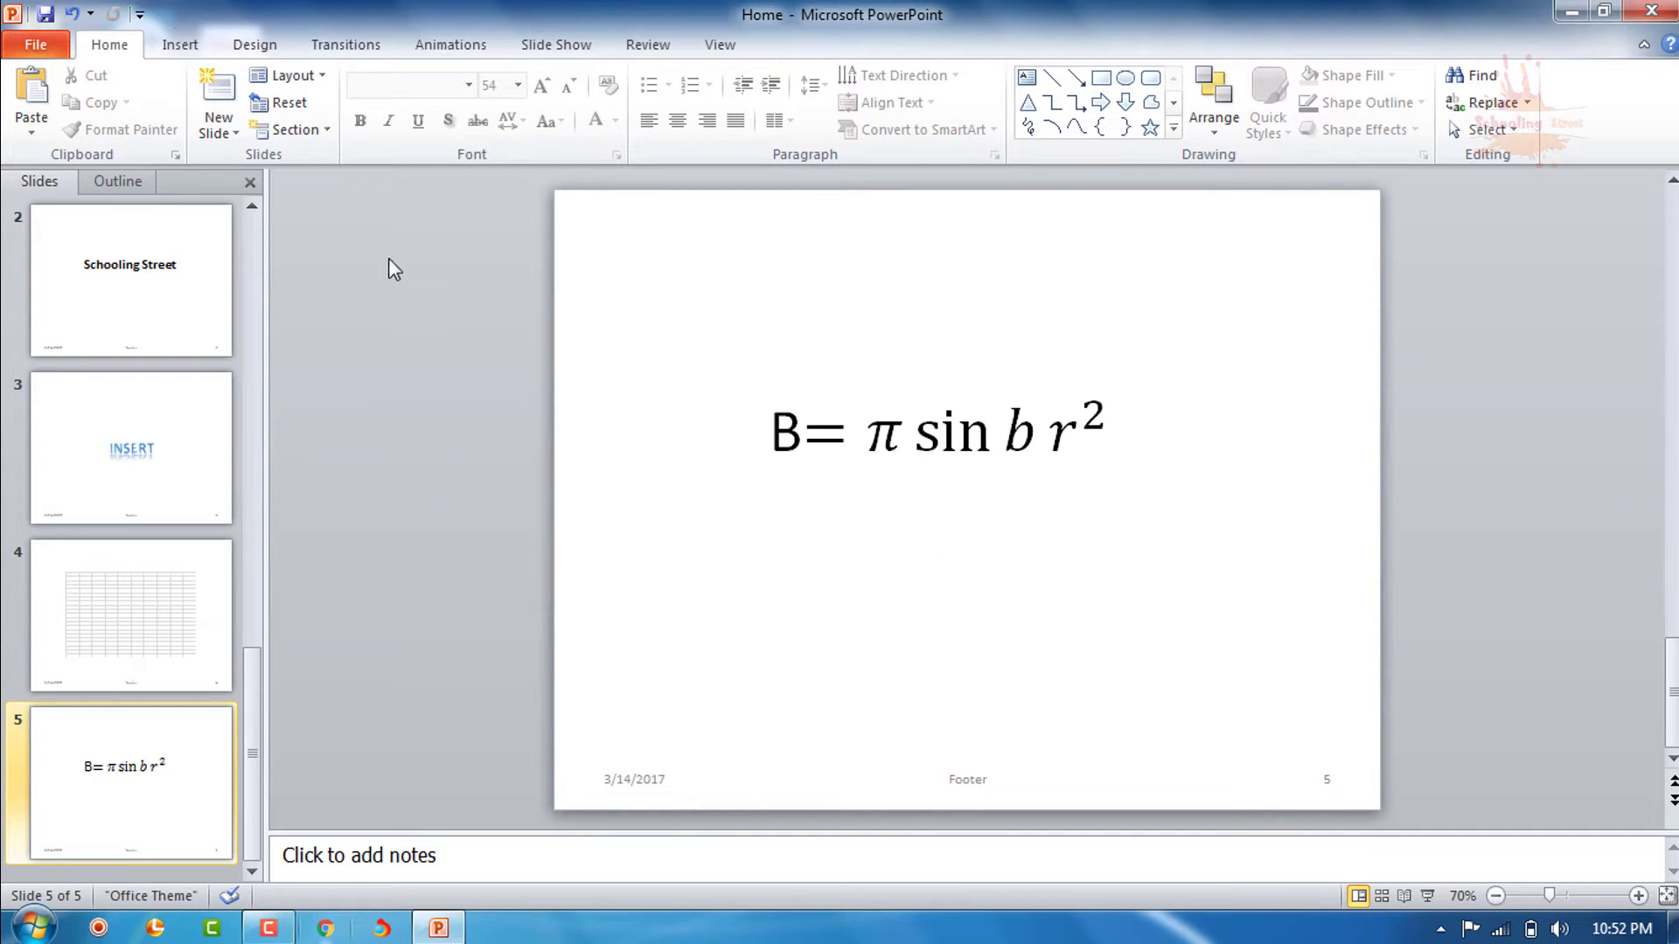
left_click(185, 45)
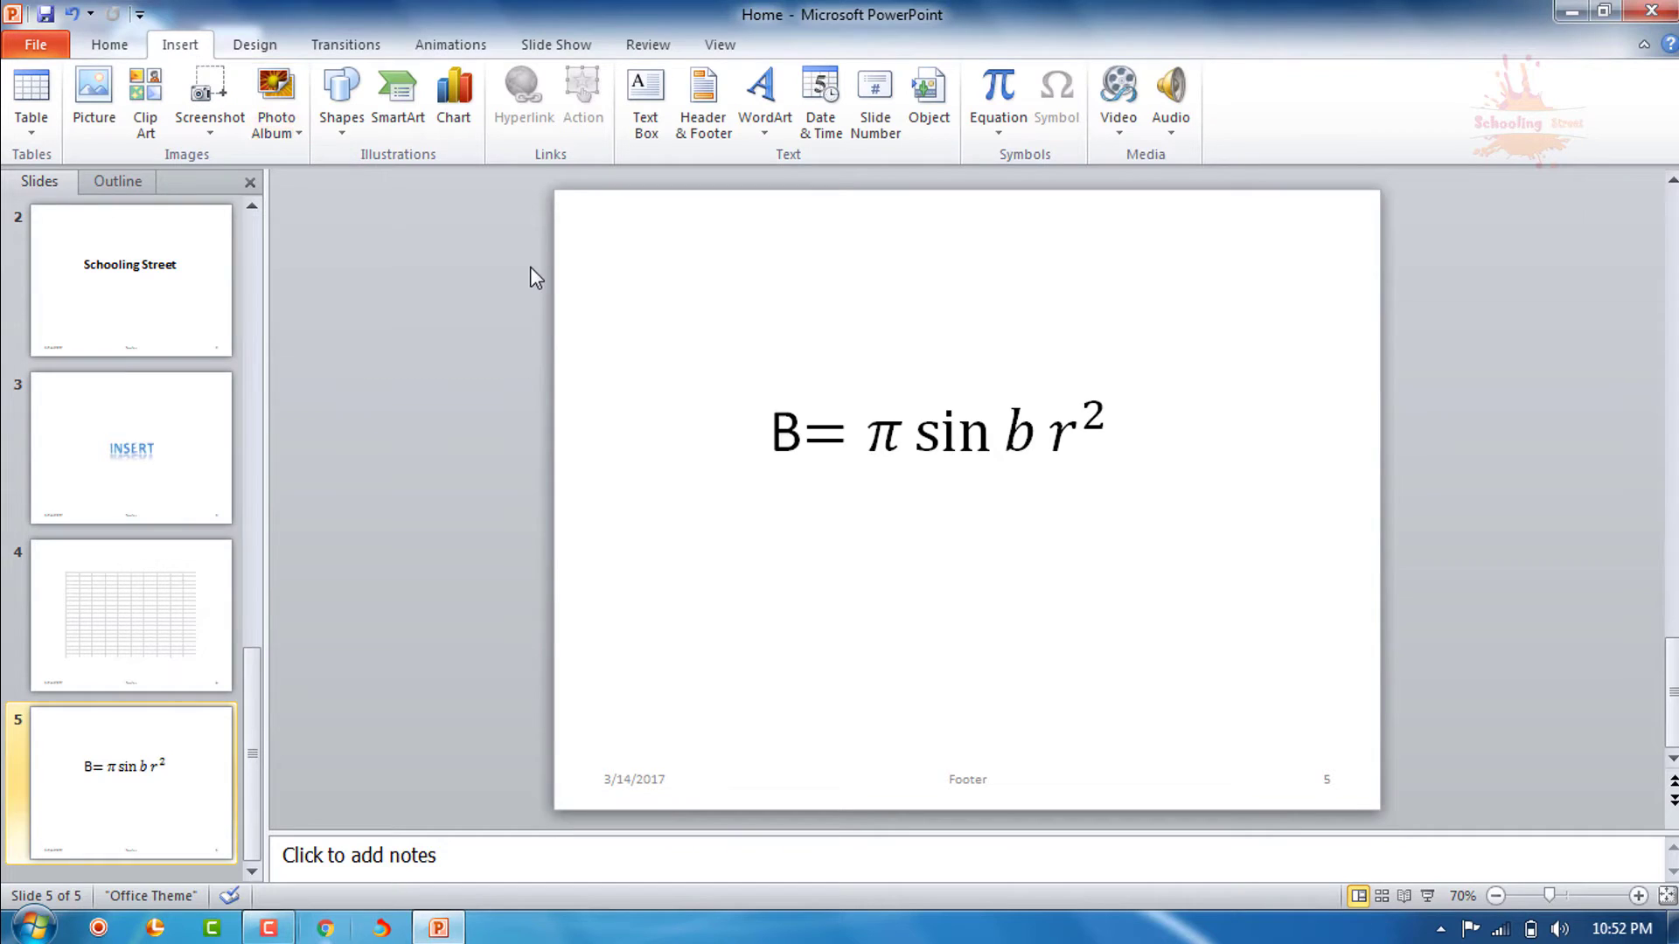